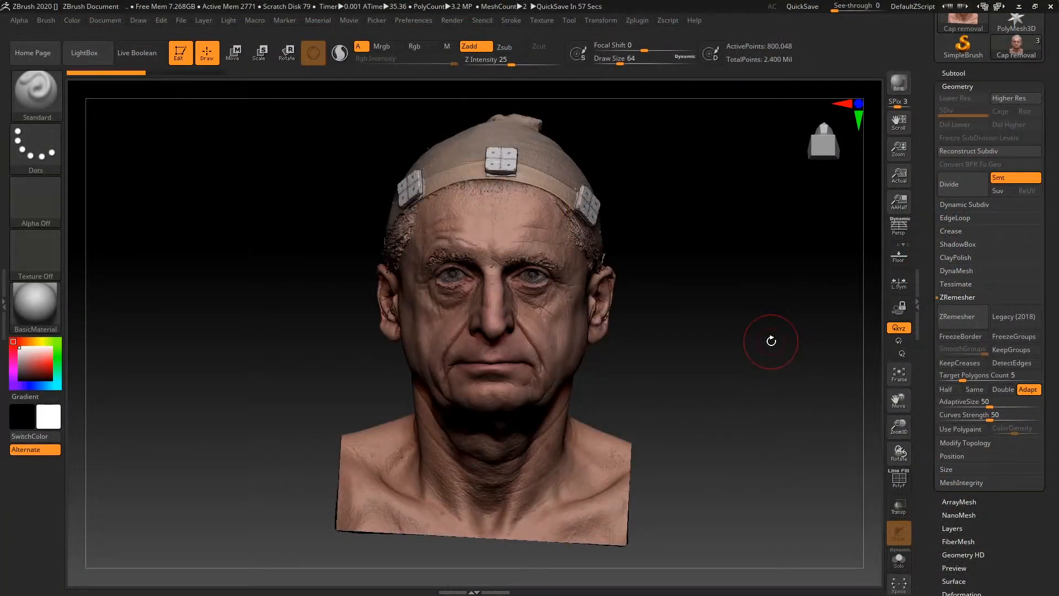
{"action": "left_click_drag", "start_coordinate": [772, 341], "coordinate": [710, 429]}
{"action": "left_click_drag", "start_coordinate": [772, 351], "coordinate": [713, 326]}
{"action": "mouse_move", "coordinate": [714, 371]}
{"action": "left_mouse_down"}
{"action": "mouse_move", "coordinate": [742, 352]}
{"action": "mouse_move", "coordinate": [754, 362]}
{"action": "mouse_move", "coordinate": [726, 352]}
{"action": "mouse_move", "coordinate": [728, 384]}
{"action": "mouse_move", "coordinate": [709, 351]}
{"action": "left_mouse_up"}
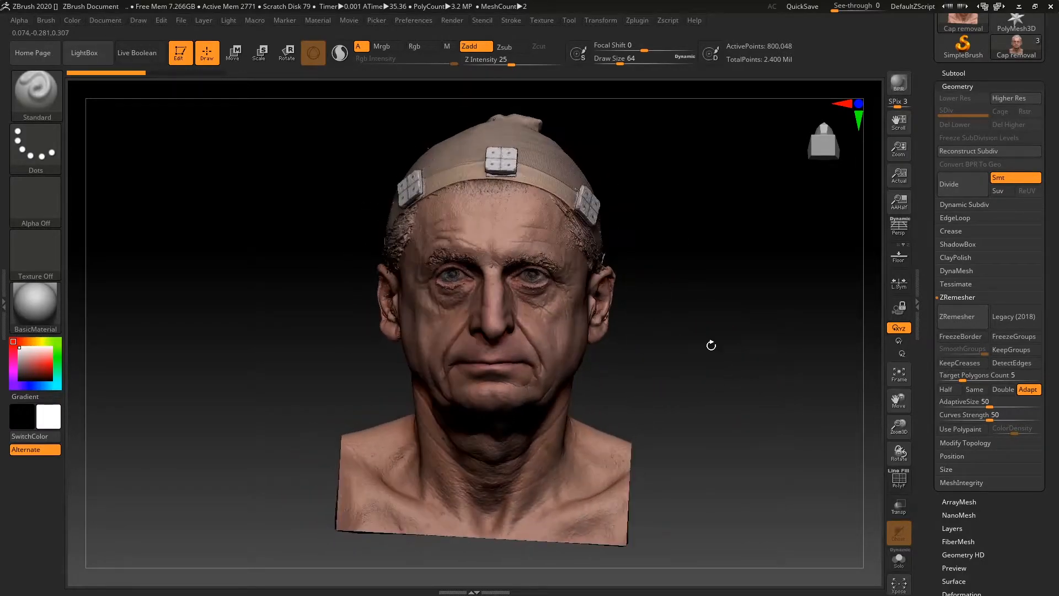
Convert the head scan to a DynaMesh at resolution 512.
{"action": "left_click", "coordinate": [965, 297]}
{"action": "left_click", "coordinate": [970, 272]}
{"action": "left_click_drag", "start_coordinate": [945, 312], "coordinate": [961, 313]}
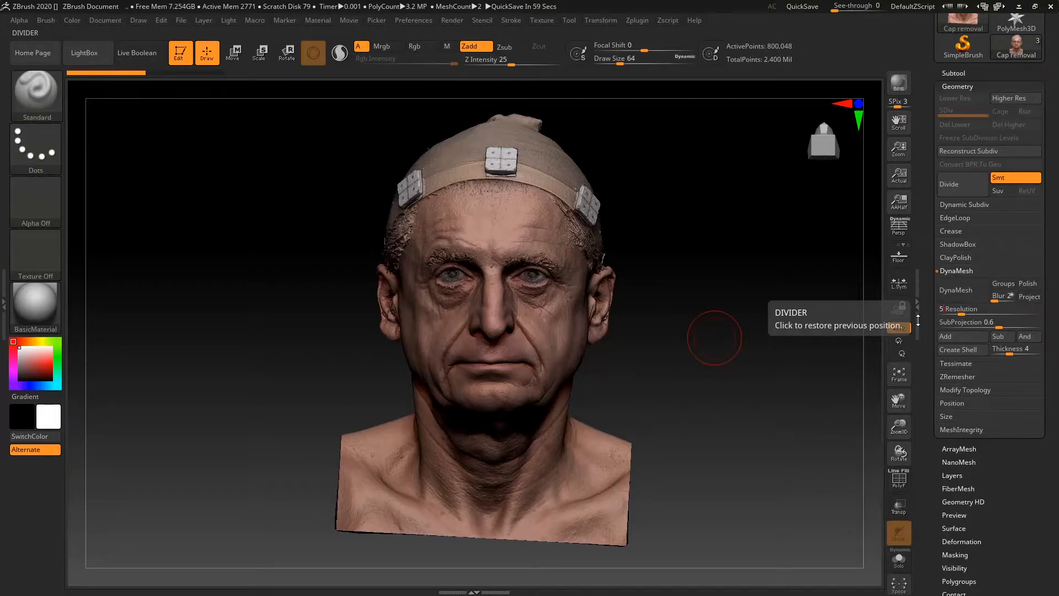
{"action": "left_click_drag", "start_coordinate": [948, 309], "coordinate": [961, 304]}
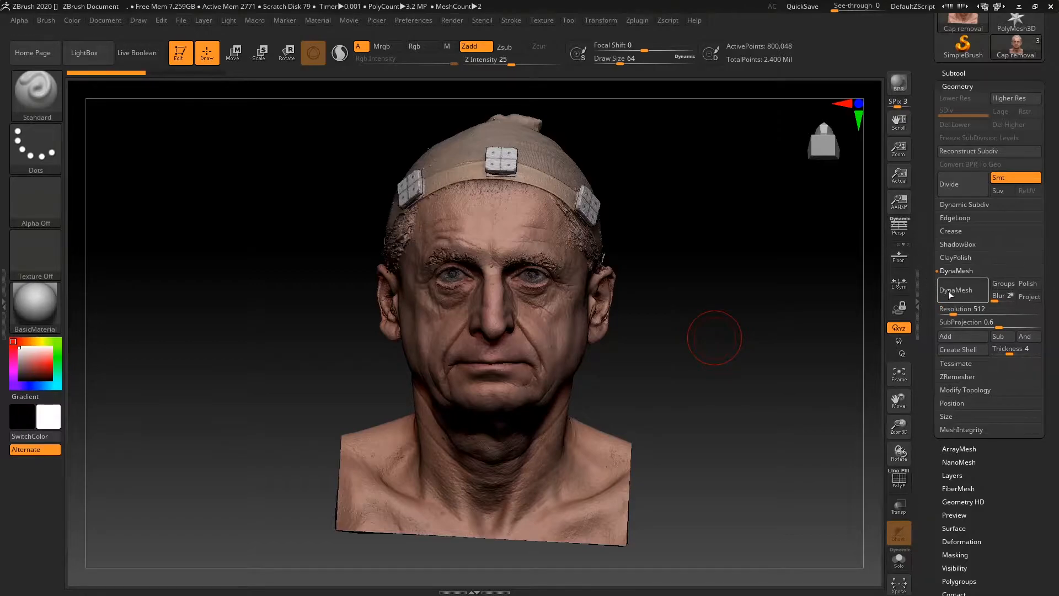
{"action": "left_click", "coordinate": [949, 292]}
Hide the Lineup subtool so only the Cap removal head remains, and bring its side profile into view.
{"action": "left_click", "coordinate": [956, 73]}
{"action": "left_click", "coordinate": [1038, 125]}
{"action": "left_click_drag", "start_coordinate": [779, 296], "coordinate": [816, 292], "text": "alt"}
{"action": "mouse_move", "coordinate": [783, 376]}
{"action": "left_mouse_down"}
{"action": "mouse_move", "coordinate": [780, 349]}
{"action": "mouse_move", "coordinate": [709, 366]}
{"action": "mouse_move", "coordinate": [763, 378]}
{"action": "left_mouse_up"}
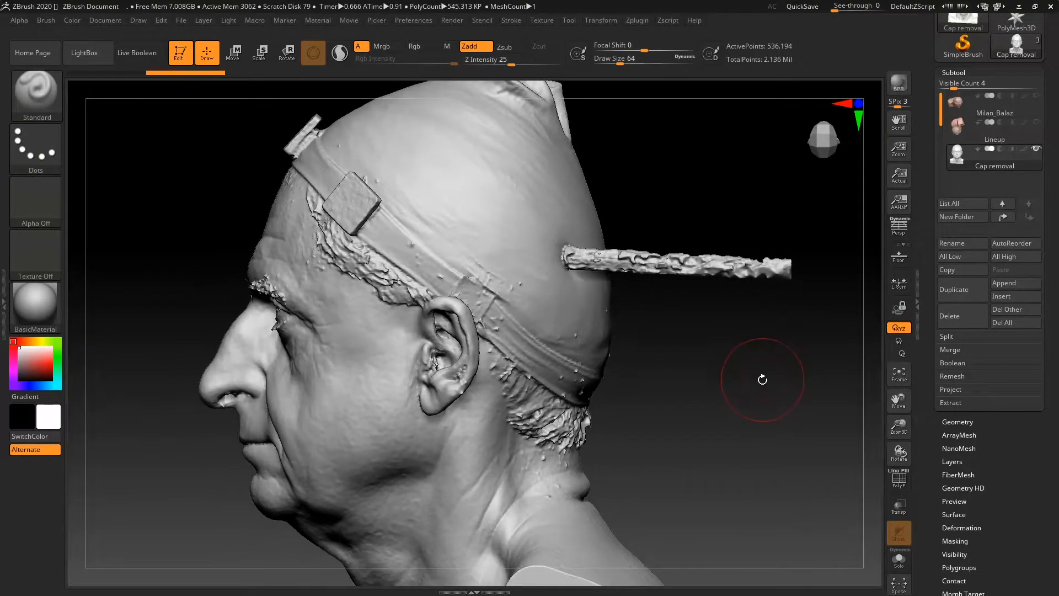
Try masking the cap freehand with MaskPen strokes along the headband and over the cap's side.
{"action": "mouse_move", "coordinate": [714, 422]}
{"action": "left_mouse_down"}
{"action": "mouse_move", "coordinate": [735, 400]}
{"action": "mouse_move", "coordinate": [722, 402]}
{"action": "mouse_move", "coordinate": [751, 459]}
{"action": "left_mouse_up"}
{"action": "key", "text": "space"}
{"action": "left_click_drag", "start_coordinate": [773, 232], "coordinate": [764, 232]}
{"action": "key", "text": "ctrl"}
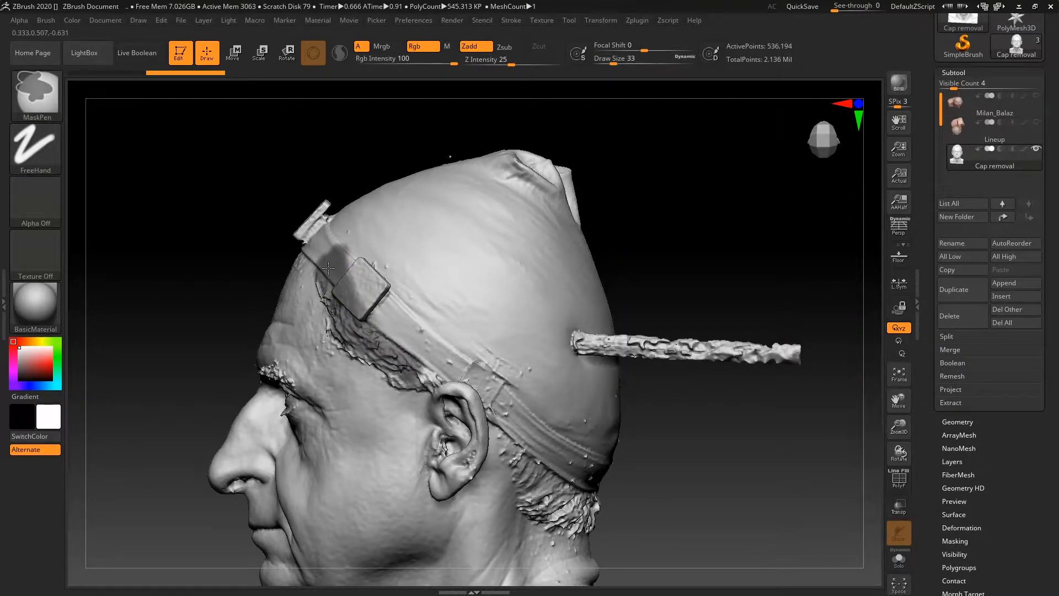
{"action": "left_click_drag", "start_coordinate": [399, 339], "coordinate": [461, 356], "text": "ctrl"}
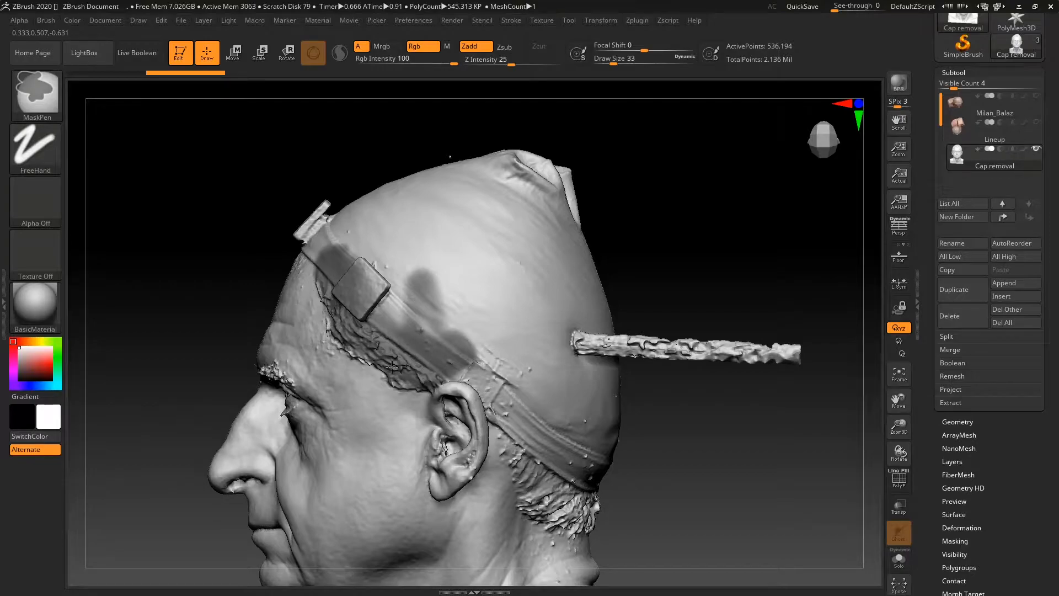
{"action": "key", "text": "space"}
{"action": "mouse_move", "coordinate": [676, 264]}
{"action": "left_mouse_down"}
{"action": "mouse_move", "coordinate": [695, 262]}
{"action": "mouse_move", "coordinate": [668, 189]}
{"action": "left_mouse_up"}
{"action": "left_click_drag", "start_coordinate": [310, 180], "coordinate": [577, 386], "text": "ctrl"}
Mask the entire head and clear the mask from the front of the face in side profile.
{"action": "key", "text": "ctrl+a"}
{"action": "left_click_drag", "start_coordinate": [603, 341], "coordinate": [659, 256], "text": "alt"}
{"action": "left_click_drag", "start_coordinate": [272, 225], "coordinate": [394, 386], "text": "ctrl+alt"}
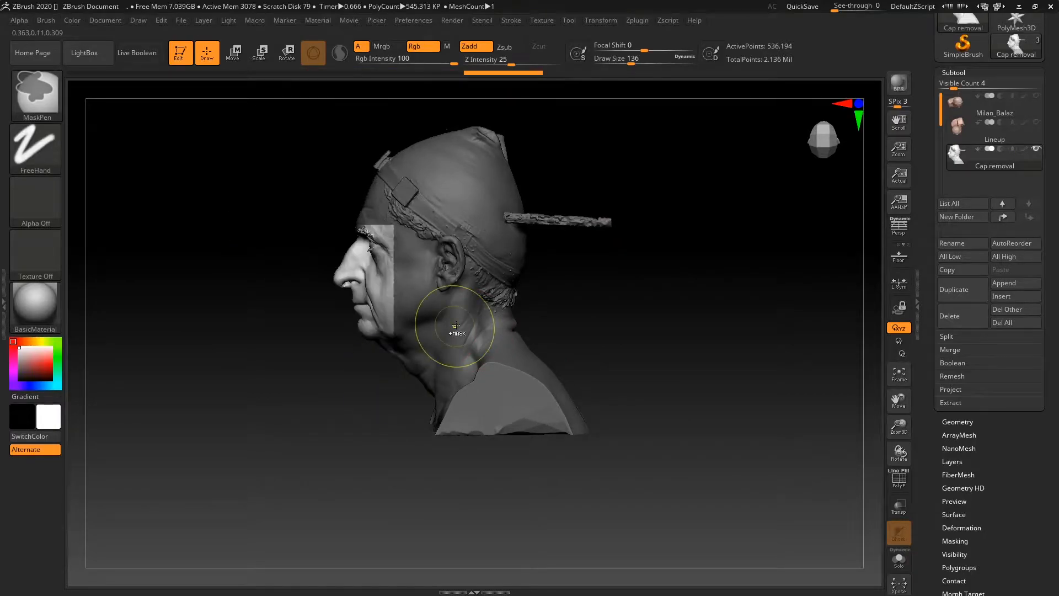
Switch the masking brush to MaskLasso and clear the mask from the lower face, neck and shoulders.
{"action": "left_click", "coordinate": [39, 91], "text": "ctrl"}
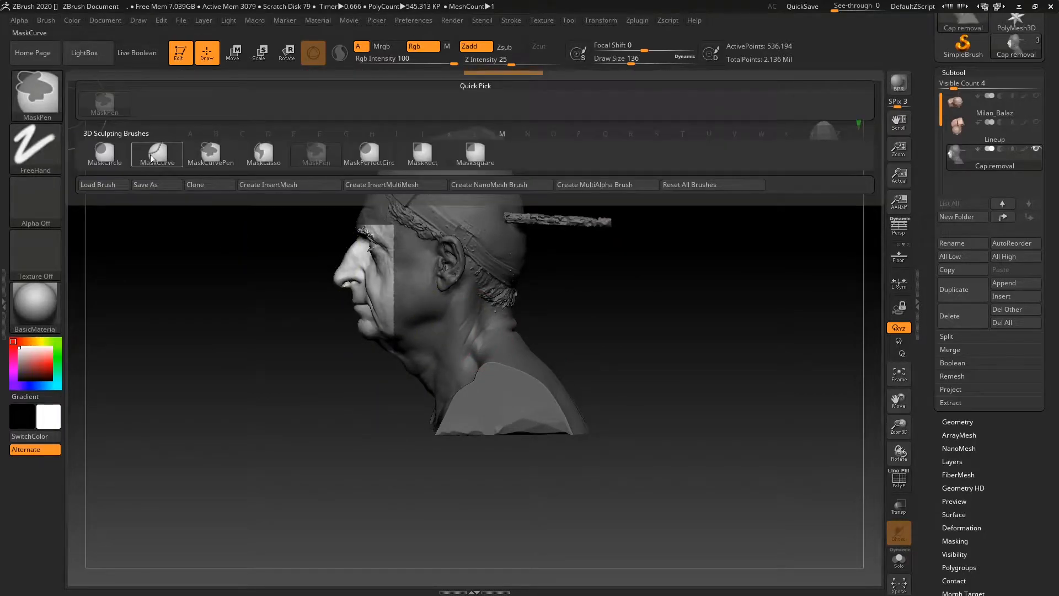
{"action": "left_click", "coordinate": [278, 160]}
{"action": "left_click_drag", "start_coordinate": [331, 212], "coordinate": [573, 419], "text": "ctrl+alt"}
{"action": "left_click_drag", "start_coordinate": [620, 343], "coordinate": [642, 462], "text": "ctrl+alt"}
{"action": "mouse_move", "coordinate": [687, 310]}
{"action": "left_mouse_down", "text": "alt"}
{"action": "mouse_move", "coordinate": [790, 461]}
{"action": "mouse_move", "coordinate": [723, 340]}
{"action": "left_mouse_up", "text": "alt"}
{"action": "mouse_move", "coordinate": [658, 400]}
{"action": "left_mouse_down", "text": "ctrl+alt"}
{"action": "mouse_move", "coordinate": [553, 399]}
{"action": "mouse_move", "coordinate": [712, 463]}
{"action": "left_mouse_up", "text": "ctrl+alt"}
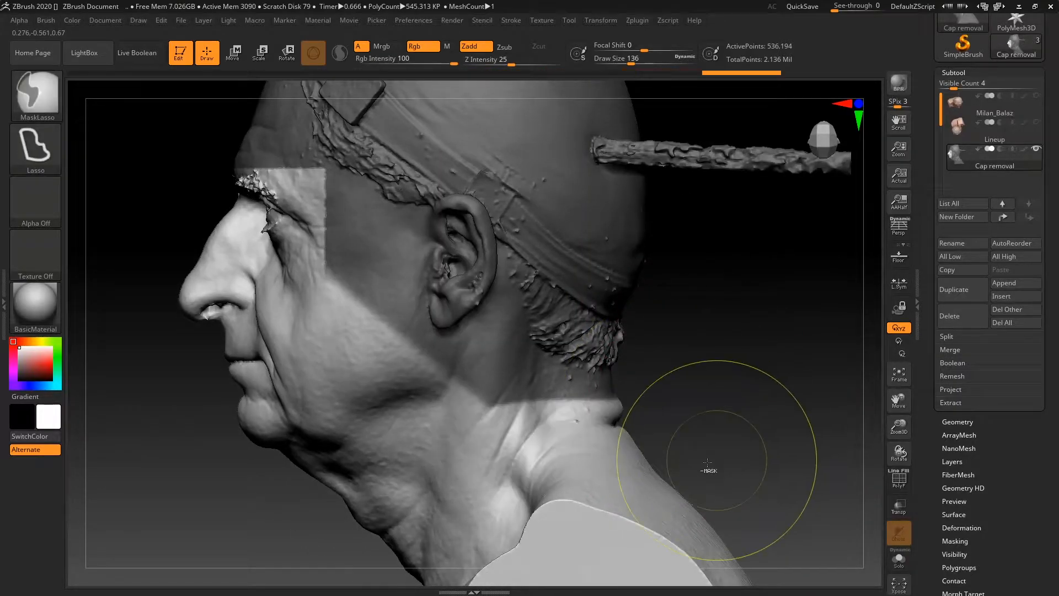
{"action": "mouse_move", "coordinate": [684, 388]}
{"action": "left_mouse_down", "text": "ctrl+alt"}
{"action": "mouse_move", "coordinate": [506, 379]}
{"action": "mouse_move", "coordinate": [478, 216]}
{"action": "mouse_move", "coordinate": [322, 208]}
{"action": "mouse_move", "coordinate": [237, 189]}
{"action": "left_mouse_up", "text": "ctrl+alt"}
Clear the mask from the ear, cheek, temple and brow with MaskLasso selections.
{"action": "left_click_drag", "start_coordinate": [749, 282], "coordinate": [761, 305], "text": "alt"}
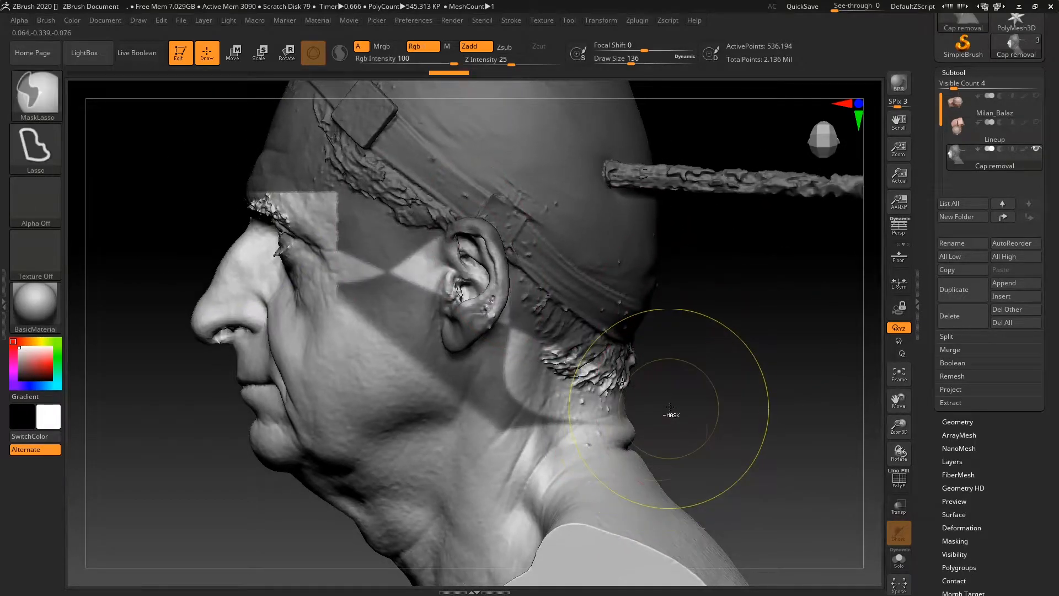
{"action": "mouse_move", "coordinate": [545, 346]}
{"action": "left_mouse_down", "text": "ctrl+alt"}
{"action": "mouse_move", "coordinate": [485, 218]}
{"action": "mouse_move", "coordinate": [381, 243]}
{"action": "left_mouse_up", "text": "ctrl+alt"}
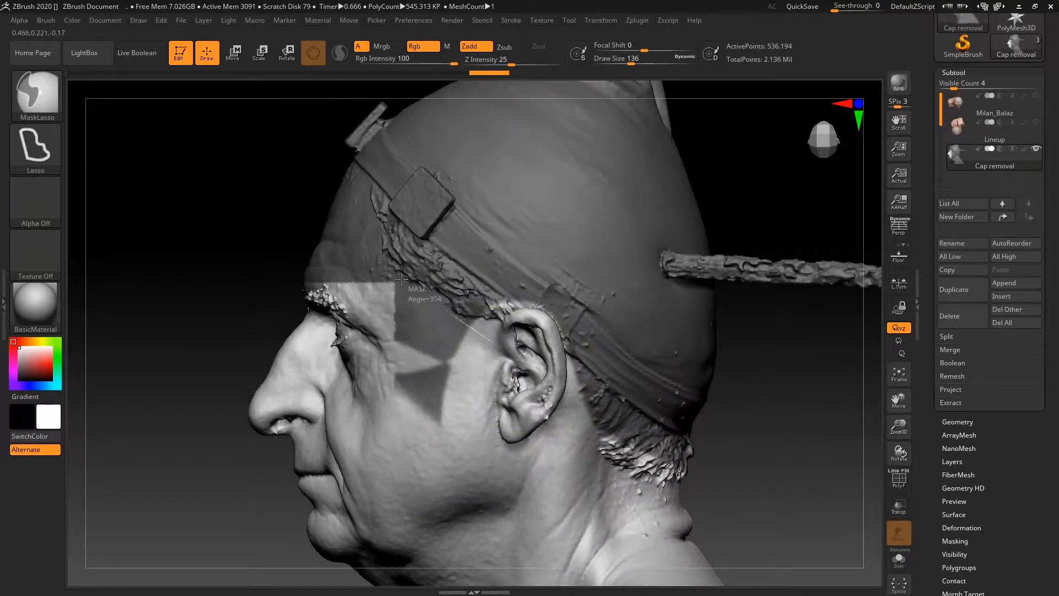
{"action": "mouse_move", "coordinate": [500, 348]}
{"action": "left_mouse_down", "text": "ctrl"}
{"action": "mouse_move", "coordinate": [228, 353]}
{"action": "mouse_move", "coordinate": [234, 385]}
{"action": "left_mouse_up", "text": "ctrl"}
{"action": "mouse_move", "coordinate": [270, 259]}
{"action": "right_mouse_down"}
{"action": "mouse_move", "coordinate": [296, 247]}
{"action": "mouse_move", "coordinate": [372, 259]}
{"action": "right_mouse_up"}
{"action": "left_click_drag", "start_coordinate": [781, 293], "coordinate": [767, 230], "text": "alt"}
{"action": "mouse_move", "coordinate": [766, 234]}
{"action": "left_mouse_down", "text": "ctrl+alt"}
{"action": "mouse_move", "coordinate": [696, 236]}
{"action": "mouse_move", "coordinate": [719, 395]}
{"action": "mouse_move", "coordinate": [739, 367]}
{"action": "left_mouse_up", "text": "ctrl+alt"}
{"action": "left_click_drag", "start_coordinate": [785, 273], "coordinate": [766, 349], "text": "alt"}
{"action": "left_click_drag", "start_coordinate": [428, 312], "coordinate": [489, 474], "text": "ctrl+alt"}
Switch to MaskPen at draw size 39 and clear the mask from the back of the neck below the hairline.
{"action": "left_click_drag", "start_coordinate": [772, 310], "coordinate": [683, 325]}
{"action": "left_click_drag", "start_coordinate": [814, 325], "coordinate": [706, 348]}
{"action": "left_click_drag", "start_coordinate": [610, 337], "coordinate": [707, 353]}
{"action": "mouse_move", "coordinate": [674, 316]}
{"action": "left_mouse_down", "text": "ctrl"}
{"action": "mouse_move", "coordinate": [604, 400]}
{"action": "mouse_move", "coordinate": [689, 353]}
{"action": "left_mouse_up", "text": "ctrl"}
{"action": "left_click_drag", "start_coordinate": [789, 353], "coordinate": [636, 350]}
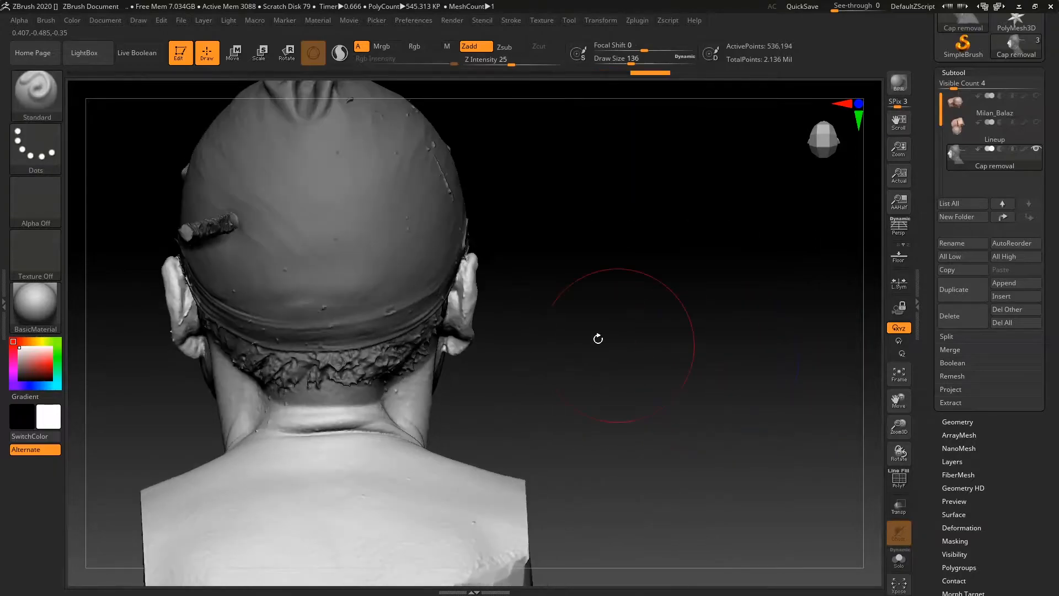
{"action": "key", "text": "ctrl"}
{"action": "left_click", "coordinate": [49, 91], "text": "ctrl"}
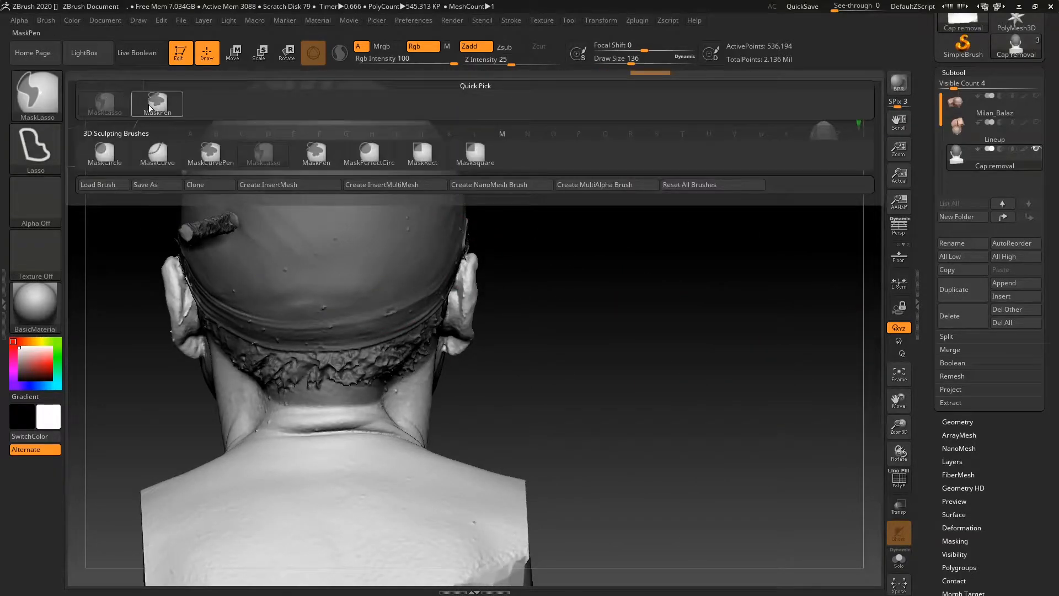
{"action": "mouse_move", "coordinate": [647, 355]}
{"action": "left_mouse_down", "text": "alt"}
{"action": "mouse_move", "coordinate": [662, 388]}
{"action": "mouse_move", "coordinate": [767, 313]}
{"action": "mouse_move", "coordinate": [750, 304]}
{"action": "left_mouse_up", "text": "alt"}
{"action": "key", "text": "space"}
{"action": "left_click_drag", "start_coordinate": [246, 371], "coordinate": [281, 392], "text": "ctrl+alt"}
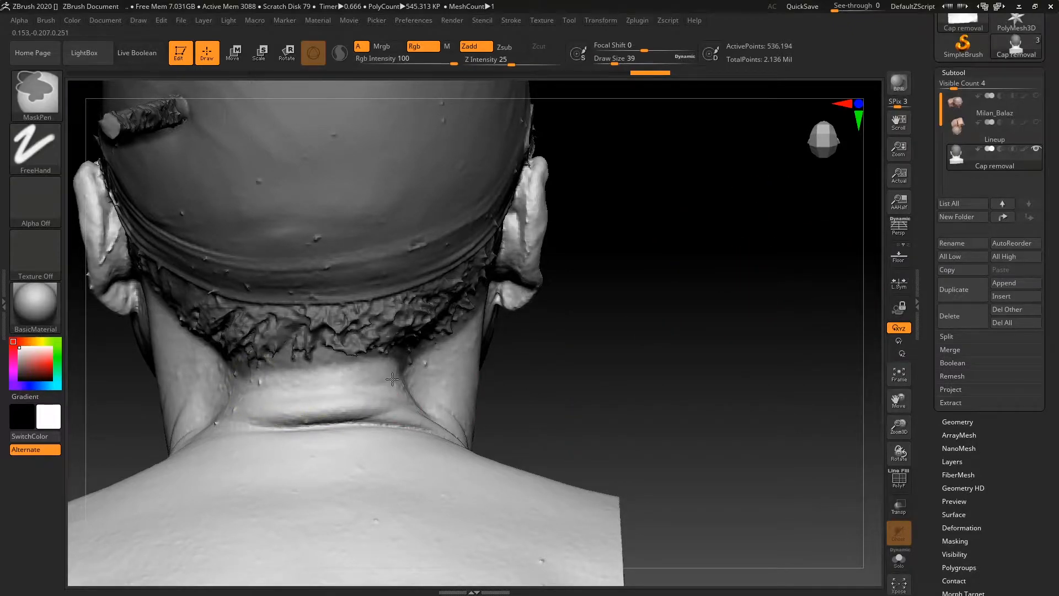
{"action": "left_click_drag", "start_coordinate": [657, 397], "coordinate": [356, 401]}
{"action": "left_click_drag", "start_coordinate": [332, 363], "coordinate": [335, 357], "text": "ctrl+alt"}
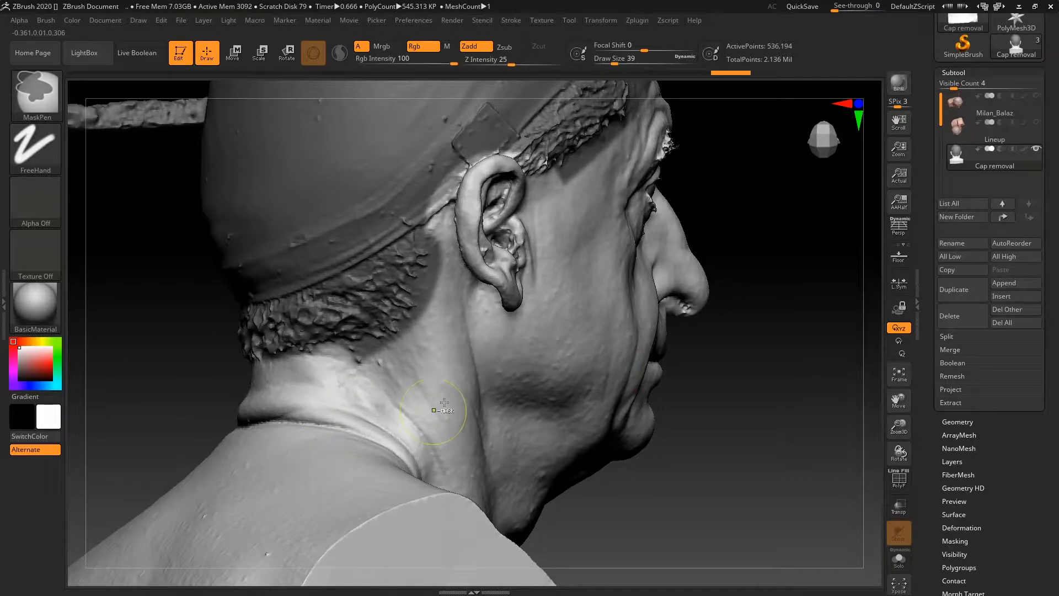
Refine the mask border around the head's right ear with MaskPen at draw size 9.
{"action": "mouse_move", "coordinate": [767, 397]}
{"action": "left_mouse_down"}
{"action": "mouse_move", "coordinate": [775, 309]}
{"action": "mouse_move", "coordinate": [755, 282]}
{"action": "mouse_move", "coordinate": [769, 293]}
{"action": "mouse_move", "coordinate": [762, 343]}
{"action": "mouse_move", "coordinate": [645, 321]}
{"action": "left_mouse_up"}
{"action": "key", "text": "space"}
{"action": "key", "text": "ctrl"}
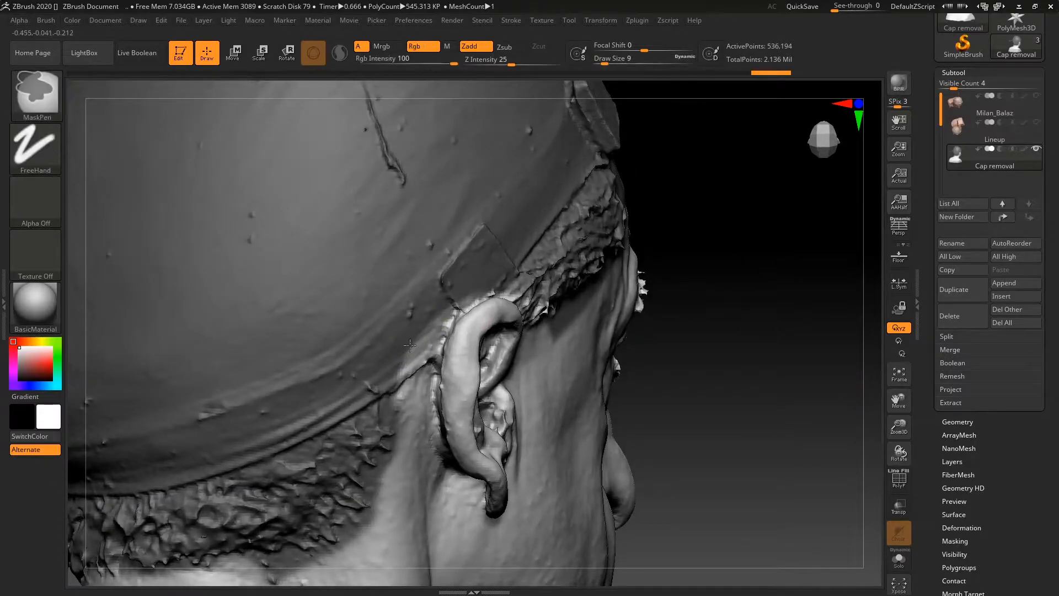
{"action": "mouse_move", "coordinate": [724, 294]}
{"action": "left_mouse_down"}
{"action": "mouse_move", "coordinate": [794, 291]}
{"action": "mouse_move", "coordinate": [781, 291]}
{"action": "left_mouse_up"}
{"action": "key", "text": "ctrl"}
{"action": "left_click_drag", "start_coordinate": [718, 277], "coordinate": [596, 304]}
{"action": "key", "text": "ctrl"}
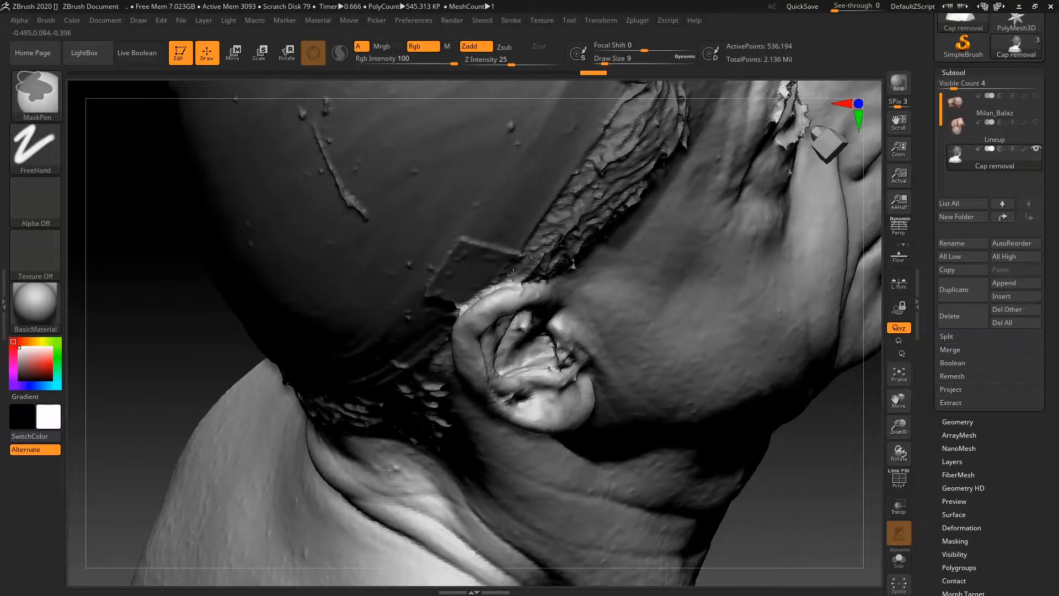
{"action": "mouse_move", "coordinate": [741, 294]}
{"action": "left_mouse_down"}
{"action": "mouse_move", "coordinate": [820, 407]}
{"action": "mouse_move", "coordinate": [747, 366]}
{"action": "mouse_move", "coordinate": [769, 345]}
{"action": "mouse_move", "coordinate": [673, 337]}
{"action": "left_mouse_up"}
{"action": "key", "text": "ctrl"}
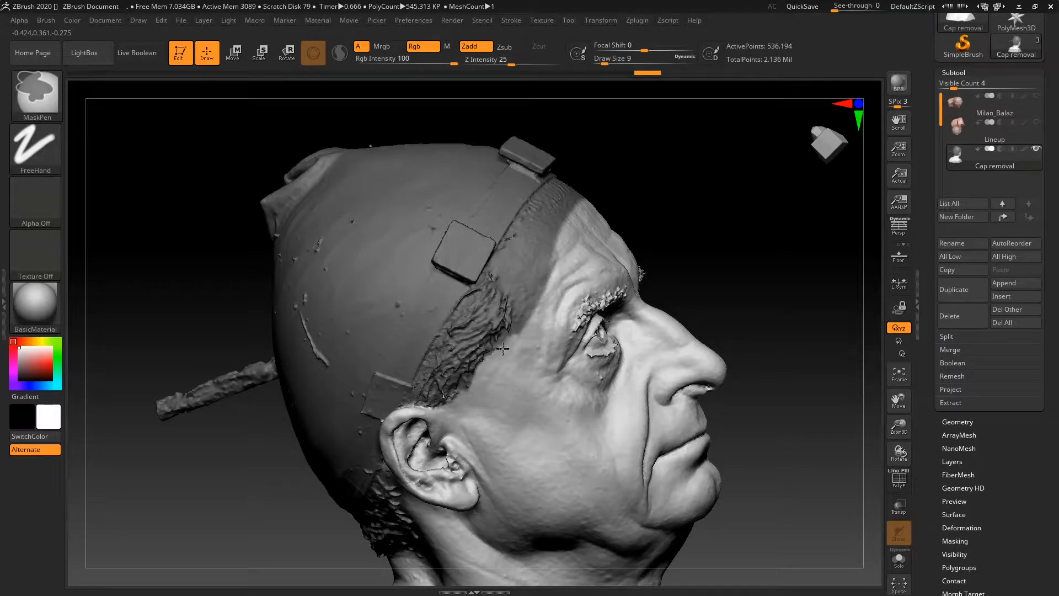
Clear the mask from the right temple and forehead with MaskPen at draw size 39, undoing the last forehead stroke.
{"action": "key", "text": "space"}
{"action": "left_click_drag", "start_coordinate": [597, 305], "coordinate": [610, 305]}
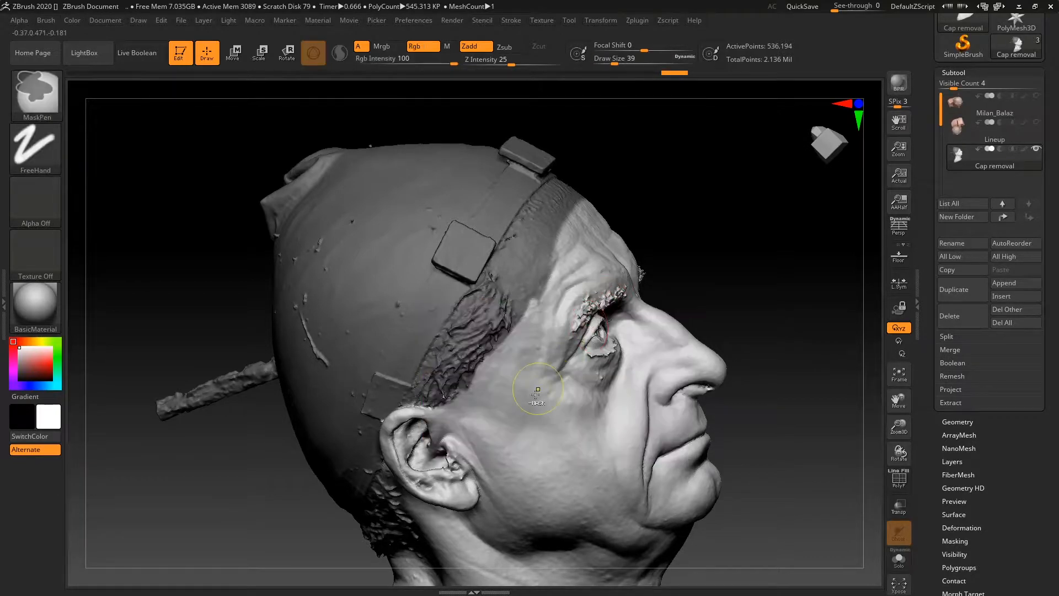
{"action": "left_click_drag", "start_coordinate": [506, 372], "coordinate": [503, 353], "text": "ctrl+alt"}
{"action": "left_click_drag", "start_coordinate": [535, 303], "coordinate": [533, 243], "text": "ctrl+alt"}
{"action": "mouse_move", "coordinate": [689, 255]}
{"action": "left_mouse_down", "text": "alt"}
{"action": "mouse_move", "coordinate": [679, 281]}
{"action": "mouse_move", "coordinate": [688, 343]}
{"action": "mouse_move", "coordinate": [516, 365]}
{"action": "left_mouse_up", "text": "alt"}
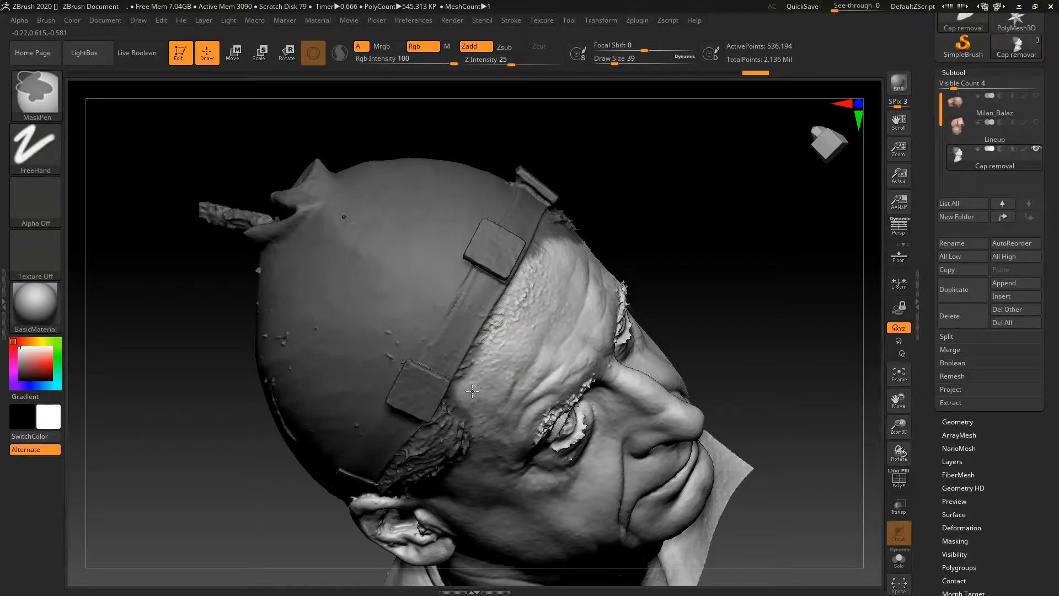
{"action": "mouse_move", "coordinate": [714, 255]}
{"action": "left_mouse_down"}
{"action": "mouse_move", "coordinate": [662, 298]}
{"action": "mouse_move", "coordinate": [512, 371]}
{"action": "mouse_move", "coordinate": [511, 336]}
{"action": "left_mouse_up"}
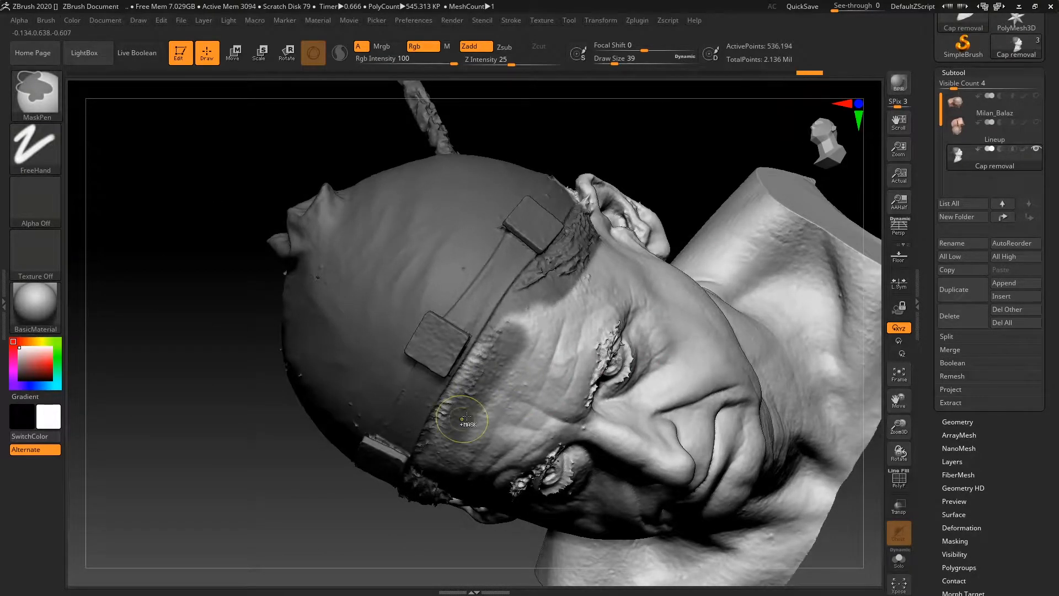
{"action": "key", "text": "ctrl+z"}
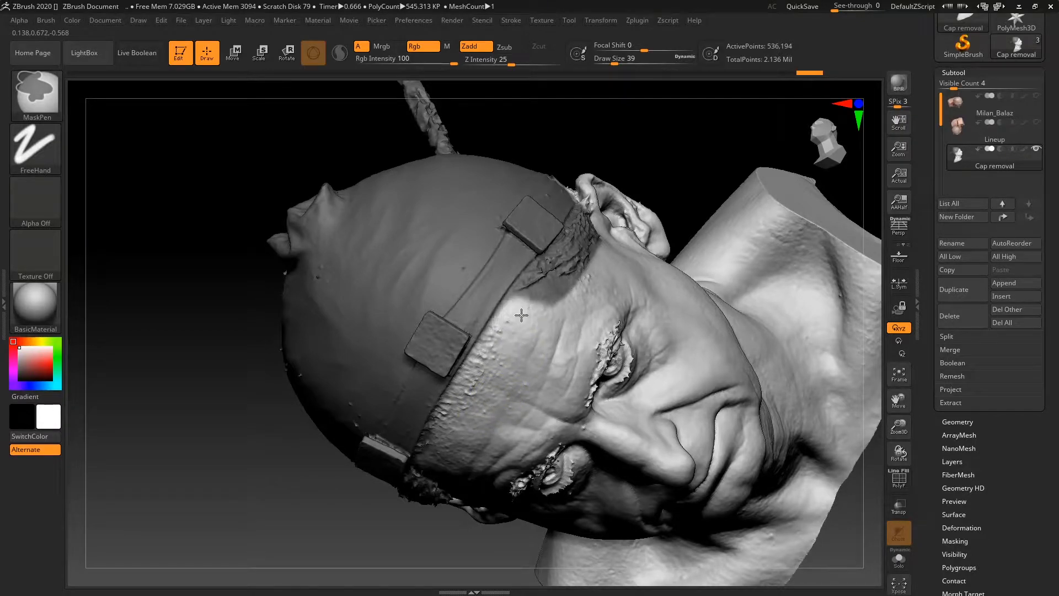
Mask the cap area above and behind the left ear with MaskPen at draw size 33.
{"action": "mouse_move", "coordinate": [703, 164]}
{"action": "left_mouse_down", "text": "alt"}
{"action": "mouse_move", "coordinate": [643, 250]}
{"action": "mouse_move", "coordinate": [652, 272]}
{"action": "left_mouse_up", "text": "alt"}
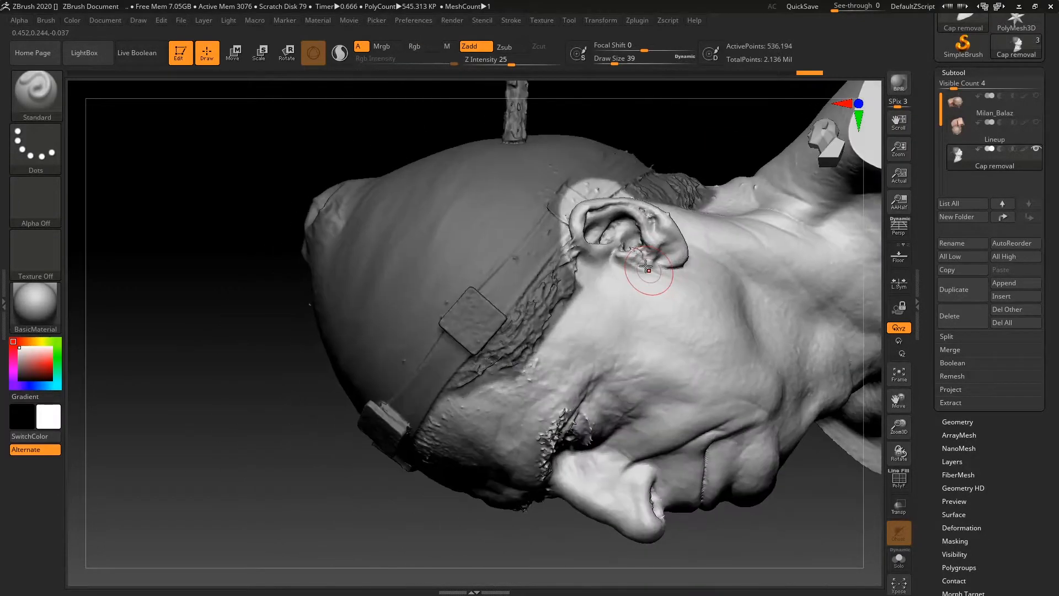
{"action": "left_click_drag", "start_coordinate": [325, 466], "coordinate": [607, 241]}
{"action": "key", "text": "ctrl"}
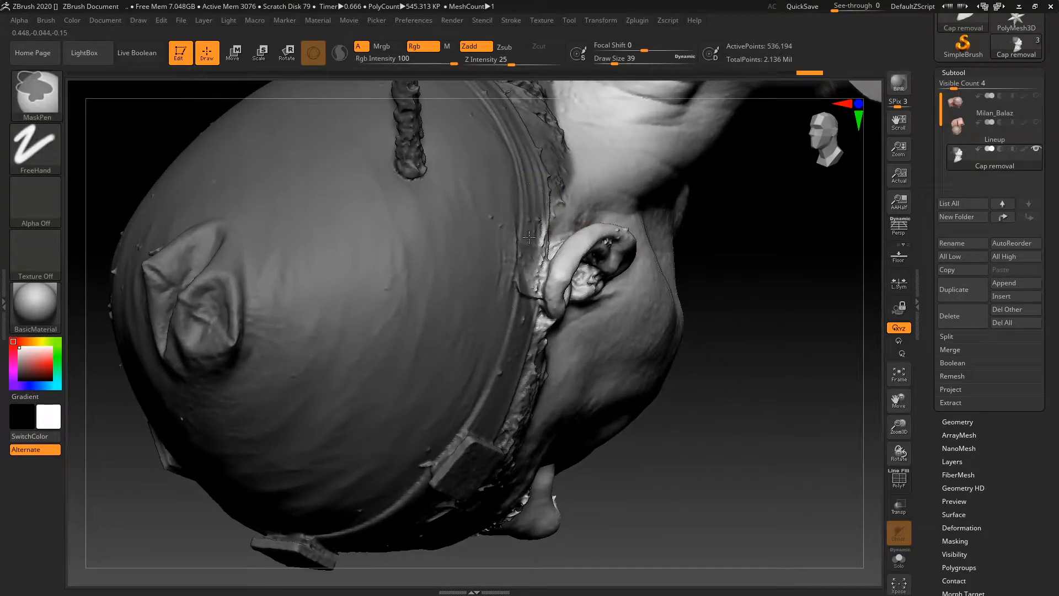
{"action": "mouse_move", "coordinate": [728, 364]}
{"action": "left_mouse_down"}
{"action": "mouse_move", "coordinate": [782, 357]}
{"action": "mouse_move", "coordinate": [754, 331]}
{"action": "left_mouse_up"}
{"action": "key", "text": "space"}
{"action": "left_click_drag", "start_coordinate": [608, 199], "coordinate": [605, 199]}
{"action": "key", "text": "ctrl"}
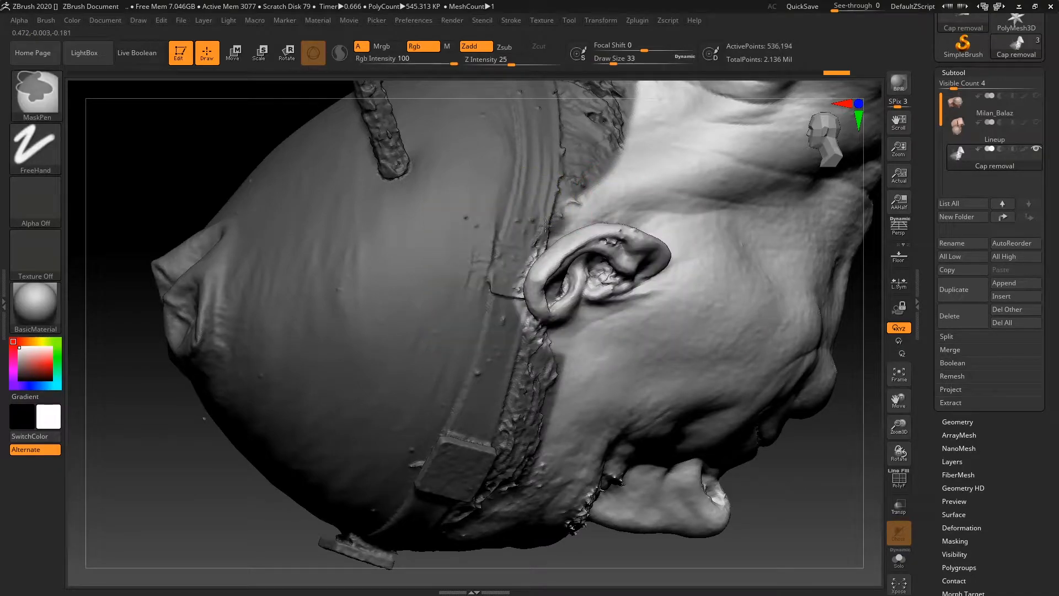
{"action": "left_click_drag", "start_coordinate": [503, 268], "coordinate": [504, 275], "text": "ctrl"}
{"action": "left_click_drag", "start_coordinate": [786, 496], "coordinate": [820, 499]}
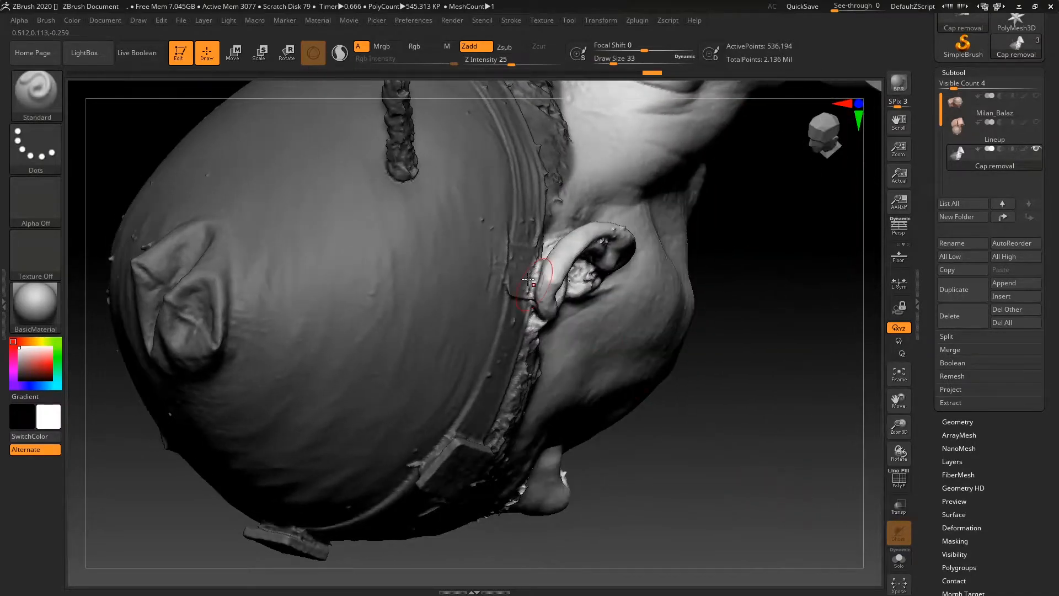
{"action": "left_click_drag", "start_coordinate": [518, 266], "coordinate": [521, 346], "text": "ctrl"}
Clean up the mask edge along the left temple hairline up to the ear.
{"action": "mouse_move", "coordinate": [703, 465]}
{"action": "left_mouse_down"}
{"action": "mouse_move", "coordinate": [719, 312]}
{"action": "mouse_move", "coordinate": [683, 300]}
{"action": "left_mouse_up"}
{"action": "key", "text": "ctrl"}
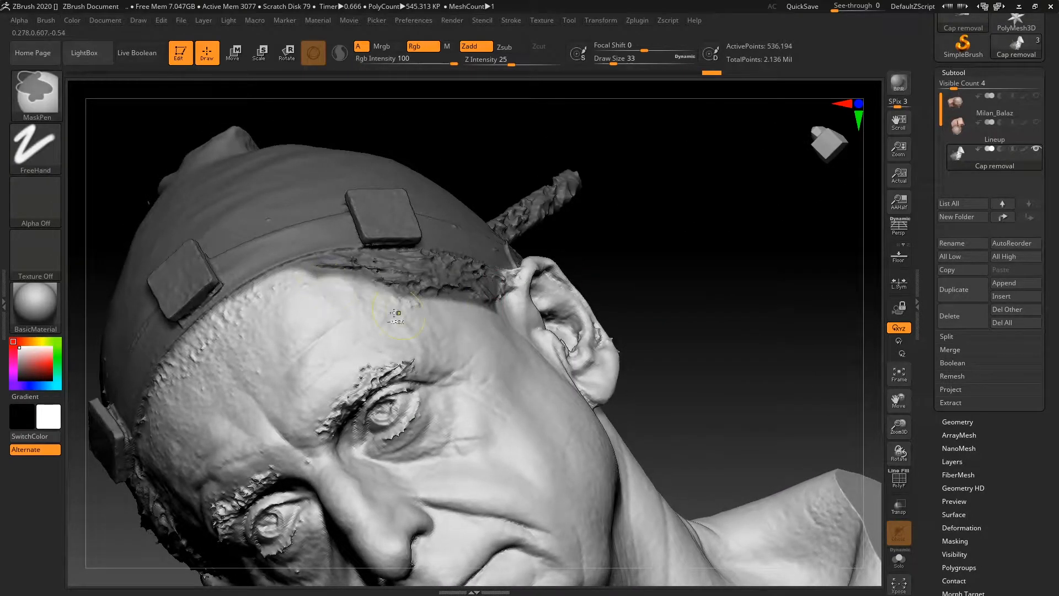
{"action": "left_click_drag", "start_coordinate": [773, 300], "coordinate": [712, 324]}
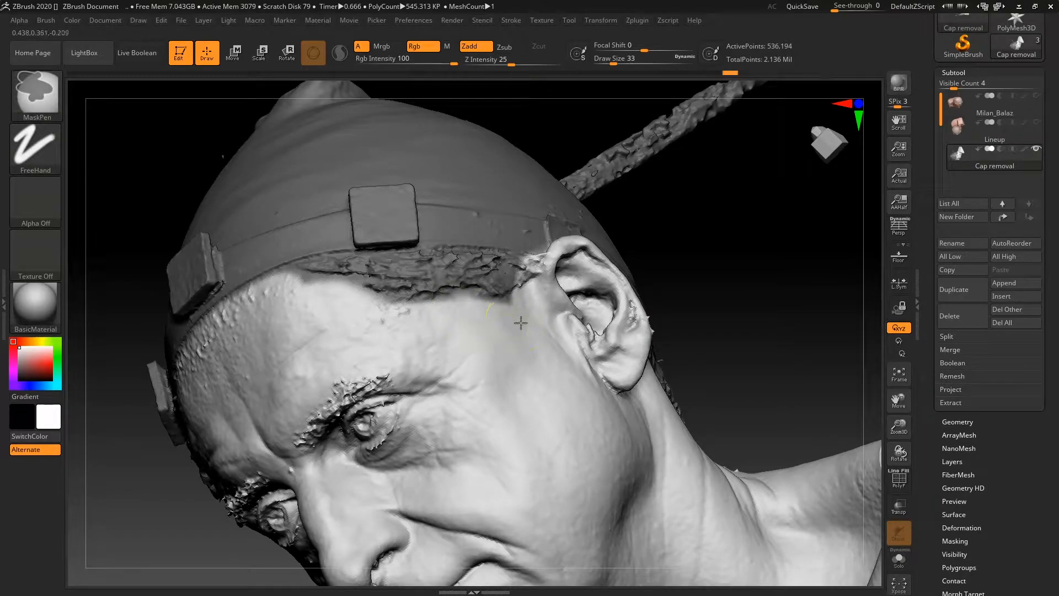
{"action": "mouse_move", "coordinate": [697, 249]}
{"action": "left_mouse_down"}
{"action": "mouse_move", "coordinate": [681, 252]}
{"action": "mouse_move", "coordinate": [684, 322]}
{"action": "mouse_move", "coordinate": [731, 232]}
{"action": "left_mouse_up"}
{"action": "key", "text": "ctrl"}
Refine the mask edge along the hairline at the back of the neck and behind both ears.
{"action": "mouse_move", "coordinate": [732, 232]}
{"action": "left_mouse_down"}
{"action": "mouse_move", "coordinate": [651, 260]}
{"action": "mouse_move", "coordinate": [660, 237]}
{"action": "mouse_move", "coordinate": [743, 263]}
{"action": "mouse_move", "coordinate": [736, 367]}
{"action": "left_mouse_up"}
{"action": "key", "text": "ctrl"}
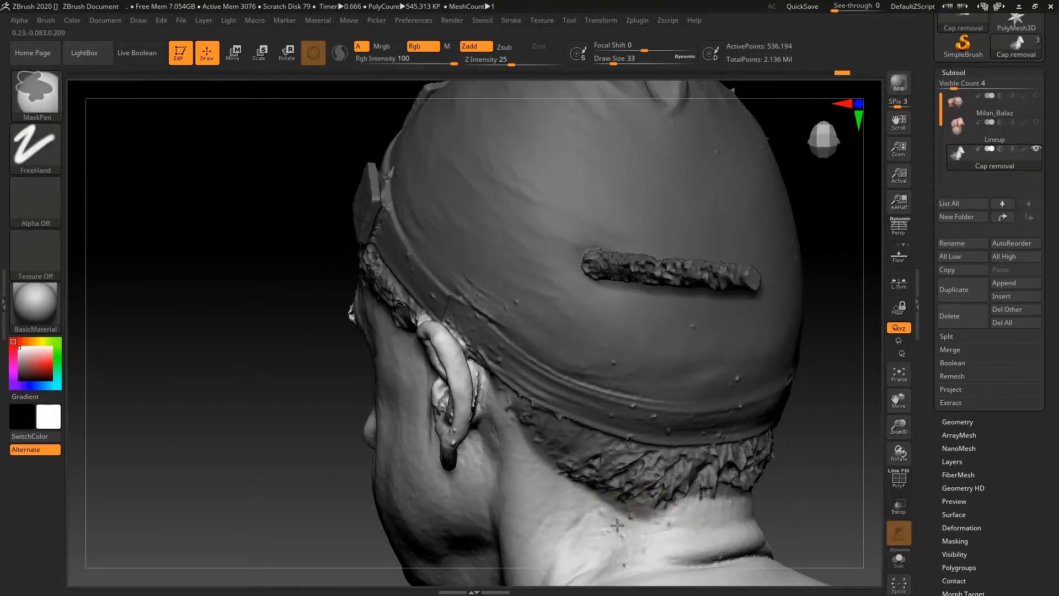
{"action": "left_click_drag", "start_coordinate": [640, 494], "coordinate": [653, 444]}
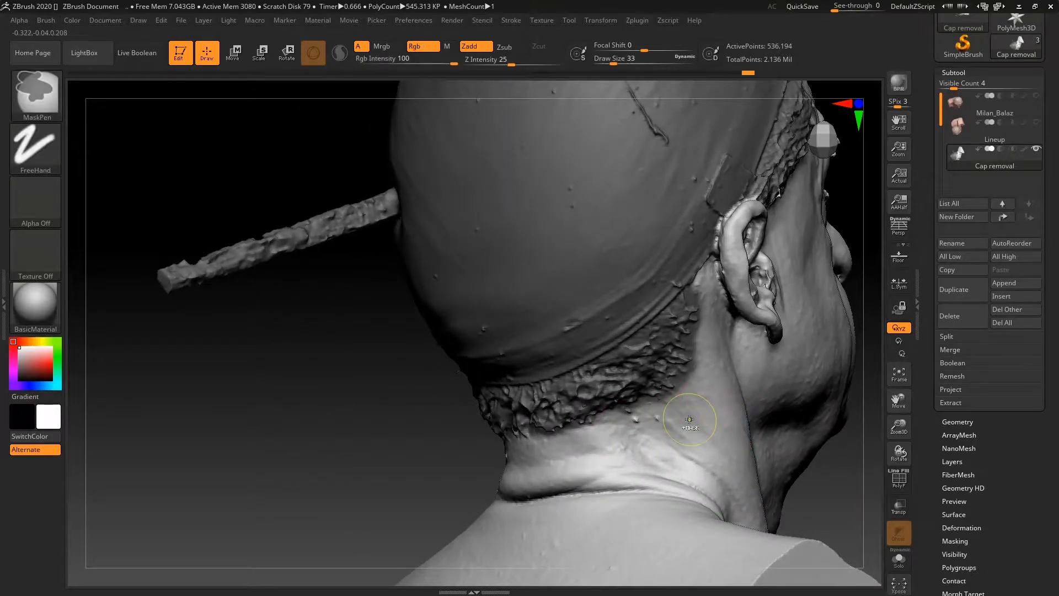
{"action": "mouse_move", "coordinate": [837, 449]}
{"action": "left_mouse_down"}
{"action": "mouse_move", "coordinate": [747, 390]}
{"action": "mouse_move", "coordinate": [783, 359]}
{"action": "mouse_move", "coordinate": [746, 359]}
{"action": "mouse_move", "coordinate": [783, 402]}
{"action": "mouse_move", "coordinate": [797, 327]}
{"action": "left_mouse_up"}
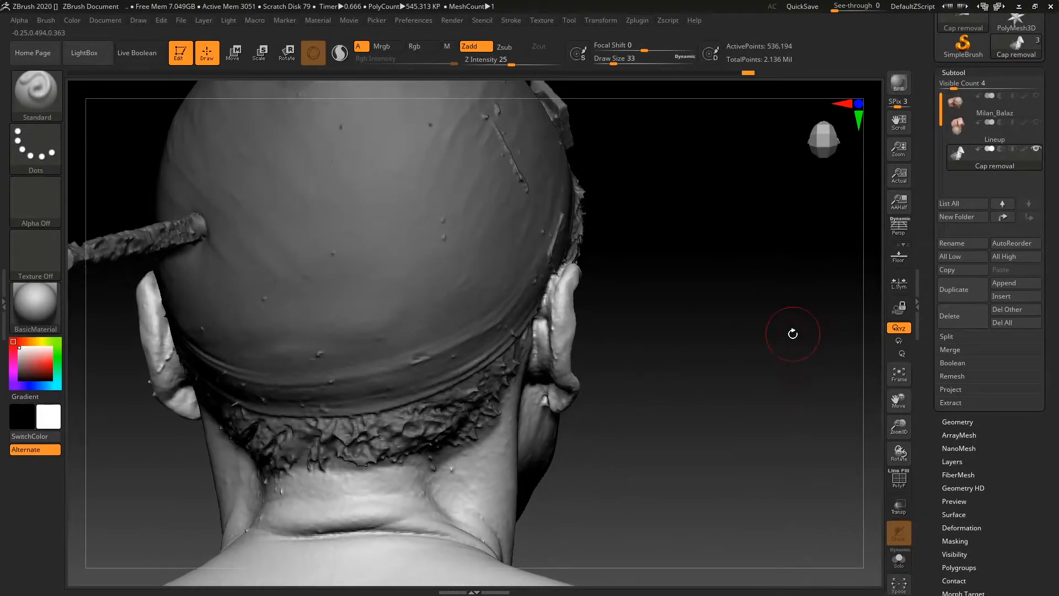
Touch up the mask edge along the front headband above the forehead and undo the last stroke.
{"action": "key", "text": "f"}
{"action": "left_click_drag", "start_coordinate": [759, 234], "coordinate": [713, 347]}
{"action": "mouse_move", "coordinate": [824, 443]}
{"action": "left_mouse_down"}
{"action": "mouse_move", "coordinate": [740, 312]}
{"action": "mouse_move", "coordinate": [774, 365]}
{"action": "mouse_move", "coordinate": [768, 378]}
{"action": "mouse_move", "coordinate": [785, 362]}
{"action": "mouse_move", "coordinate": [789, 375]}
{"action": "left_mouse_up"}
{"action": "mouse_move", "coordinate": [813, 330]}
{"action": "left_mouse_down", "text": "alt"}
{"action": "mouse_move", "coordinate": [802, 293]}
{"action": "mouse_move", "coordinate": [794, 313]}
{"action": "left_mouse_up", "text": "alt"}
{"action": "mouse_move", "coordinate": [795, 313]}
{"action": "left_mouse_down", "text": "alt"}
{"action": "mouse_move", "coordinate": [814, 366]}
{"action": "mouse_move", "coordinate": [647, 296]}
{"action": "left_mouse_up", "text": "alt"}
{"action": "key", "text": "ctrl"}
{"action": "key", "text": "ctrl+z"}
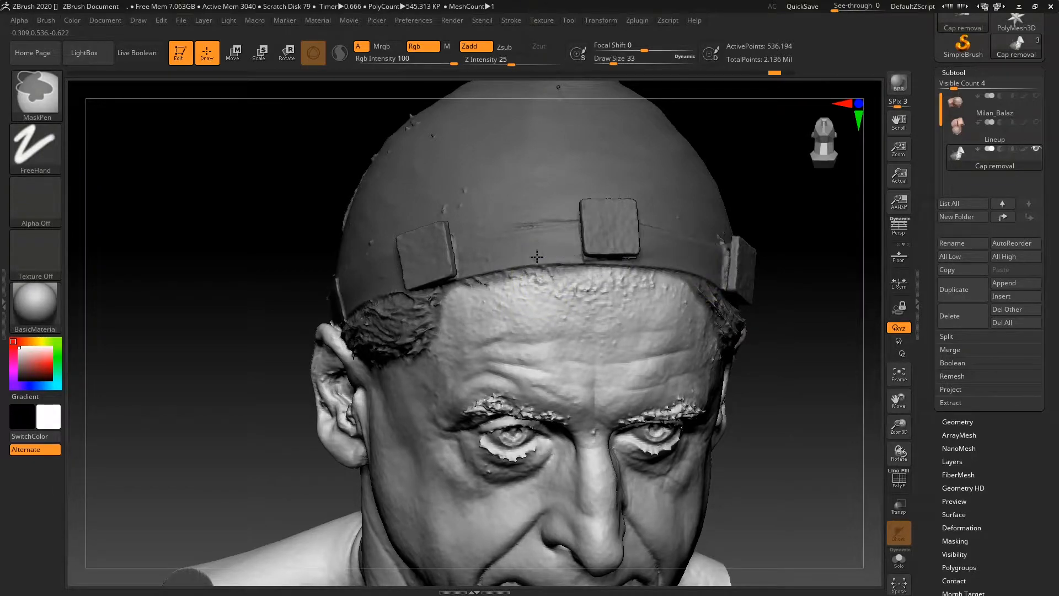
{"action": "mouse_move", "coordinate": [835, 257]}
{"action": "left_mouse_down"}
{"action": "mouse_move", "coordinate": [826, 204]}
{"action": "mouse_move", "coordinate": [810, 238]}
{"action": "mouse_move", "coordinate": [828, 238]}
{"action": "mouse_move", "coordinate": [603, 208]}
{"action": "mouse_move", "coordinate": [662, 230]}
{"action": "mouse_move", "coordinate": [680, 223]}
{"action": "mouse_move", "coordinate": [736, 265]}
{"action": "mouse_move", "coordinate": [721, 244]}
{"action": "mouse_move", "coordinate": [745, 282]}
{"action": "mouse_move", "coordinate": [757, 272]}
{"action": "mouse_move", "coordinate": [737, 287]}
{"action": "left_mouse_up"}
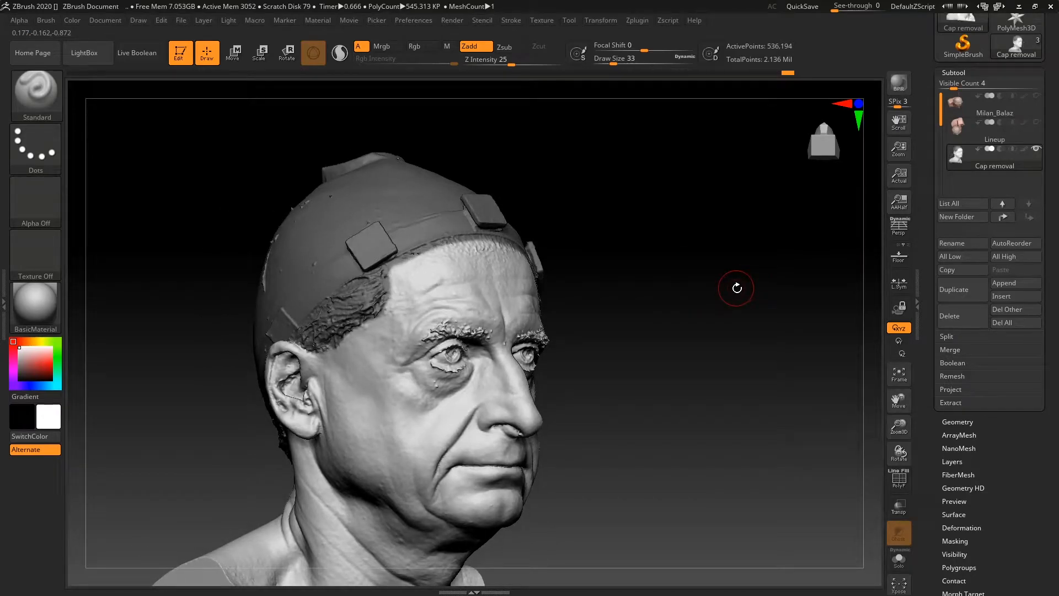
{"action": "left_click_drag", "start_coordinate": [720, 283], "coordinate": [695, 295]}
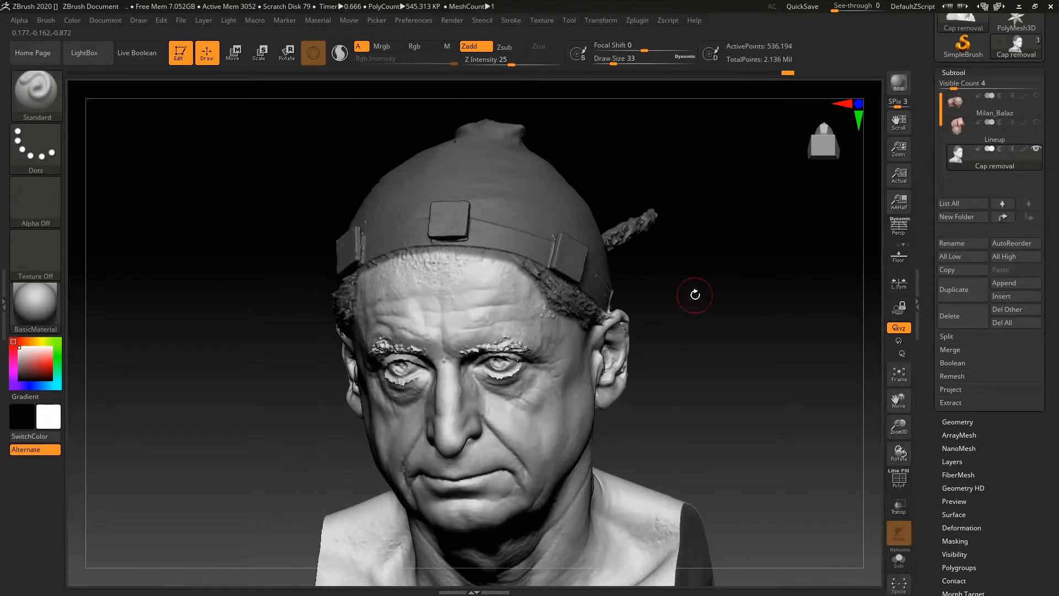
{"action": "left_click_drag", "start_coordinate": [757, 408], "coordinate": [772, 382]}
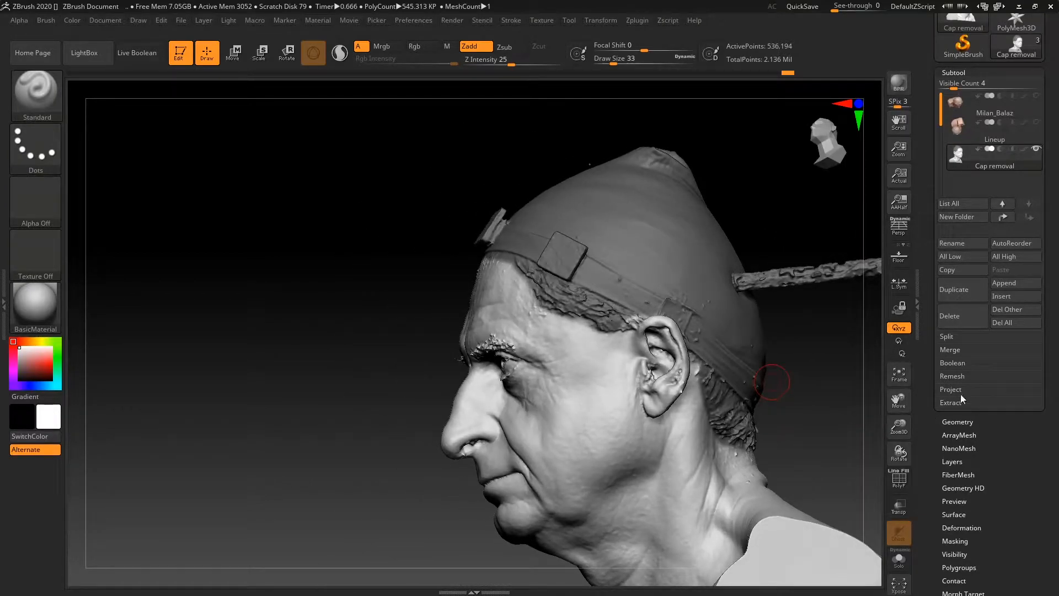
Turn the masked cap and hair area into its own polygroup and clear the mask.
{"action": "left_click", "coordinate": [960, 423]}
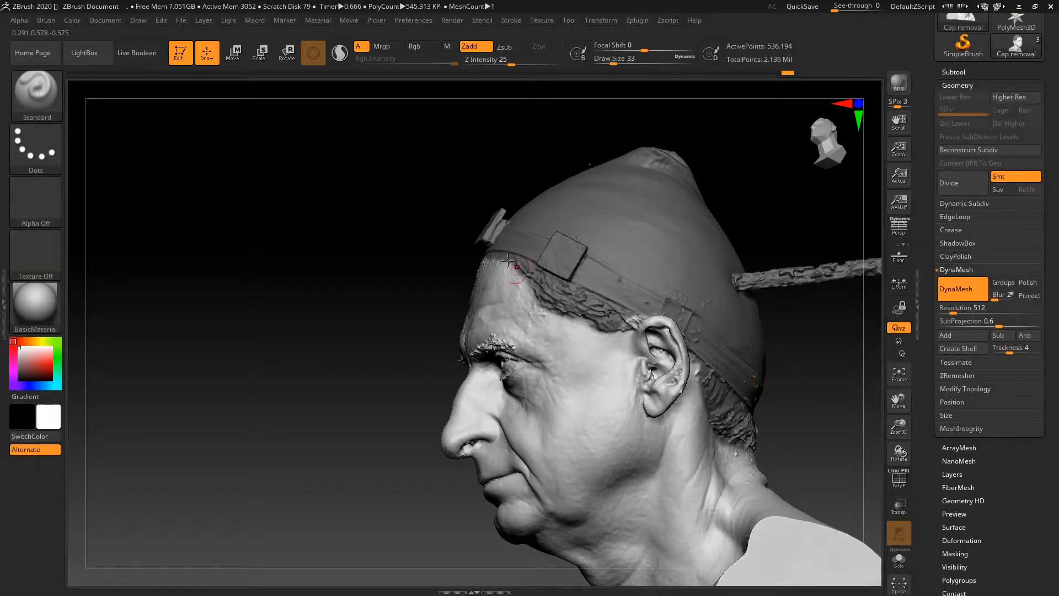
{"action": "scroll", "coordinate": [978, 455], "scroll_direction": "down", "scroll_amount": 3}
{"action": "left_click", "coordinate": [960, 455]}
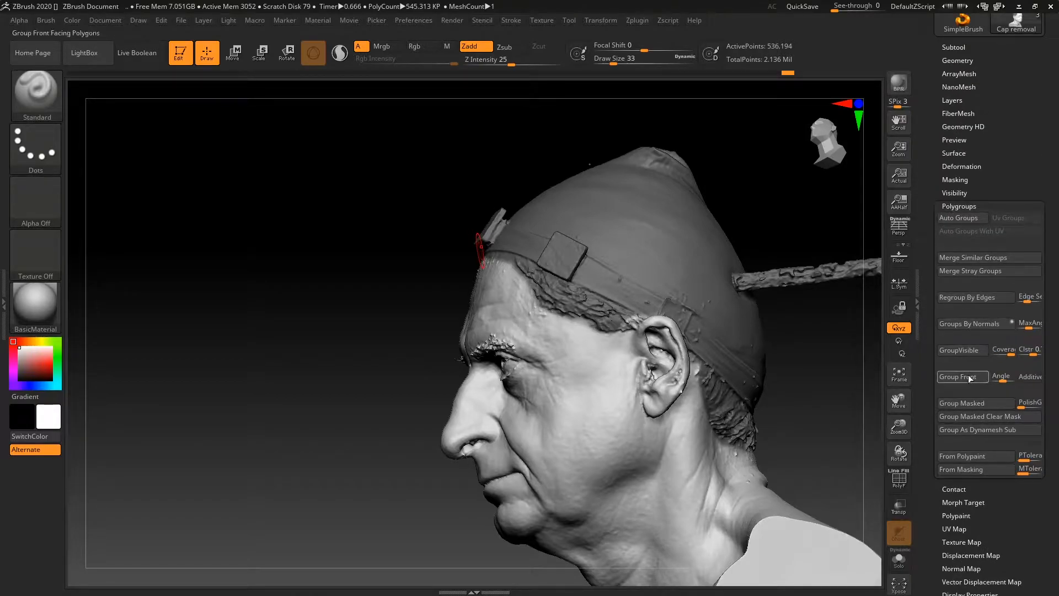
{"action": "left_click", "coordinate": [969, 379]}
{"action": "left_click_drag", "start_coordinate": [815, 367], "coordinate": [823, 293]}
{"action": "left_click_drag", "start_coordinate": [794, 407], "coordinate": [816, 429], "text": "ctrl"}
Check the new polygroup with polyframe, hide the cap and hair polygroup and delete the hidden geometry.
{"action": "left_click", "coordinate": [904, 489]}
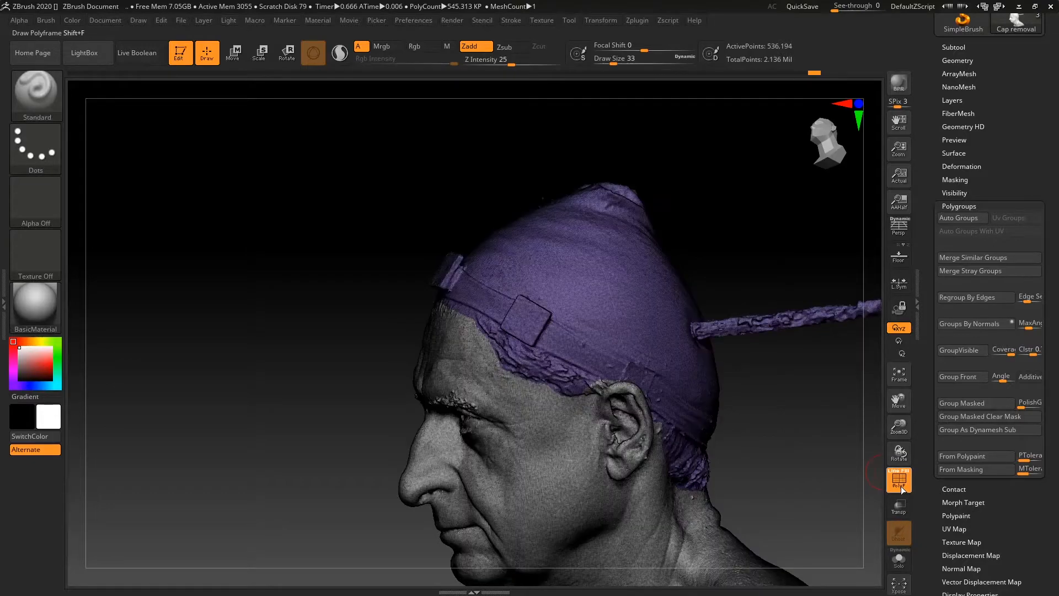
{"action": "left_click", "coordinate": [903, 489]}
{"action": "left_click", "coordinate": [731, 339], "text": "ctrl+shift"}
{"action": "mouse_move", "coordinate": [753, 270]}
{"action": "left_mouse_down", "text": "ctrl+shift"}
{"action": "mouse_move", "coordinate": [747, 255]}
{"action": "mouse_move", "coordinate": [780, 237]}
{"action": "mouse_move", "coordinate": [749, 338]}
{"action": "mouse_move", "coordinate": [767, 270]}
{"action": "mouse_move", "coordinate": [815, 253]}
{"action": "mouse_move", "coordinate": [752, 281]}
{"action": "mouse_move", "coordinate": [804, 267]}
{"action": "mouse_move", "coordinate": [695, 279]}
{"action": "mouse_move", "coordinate": [743, 291]}
{"action": "mouse_move", "coordinate": [737, 335]}
{"action": "mouse_move", "coordinate": [757, 287]}
{"action": "left_mouse_up", "text": "ctrl+shift"}
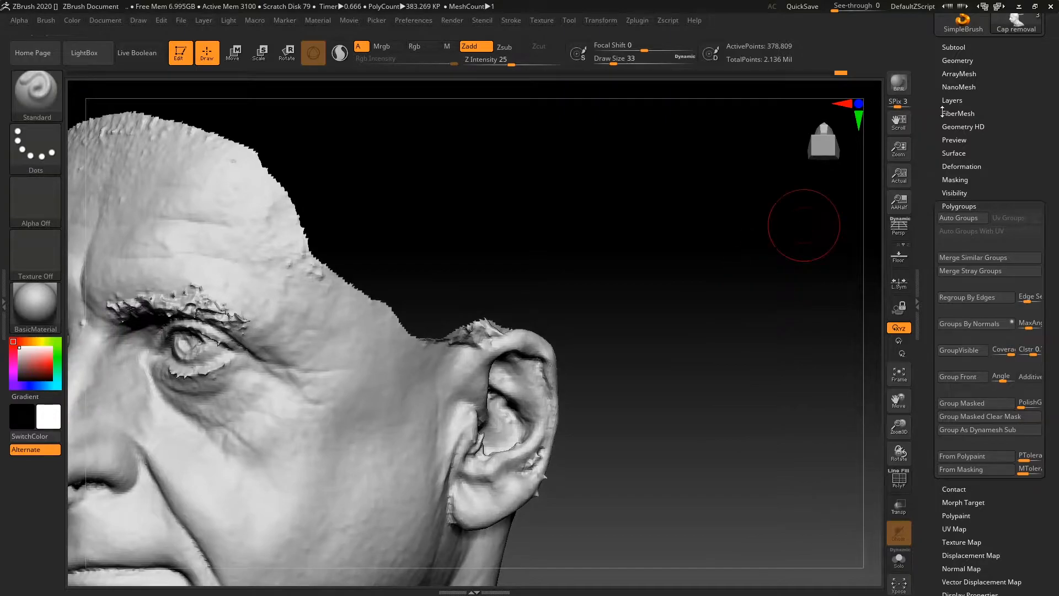
{"action": "left_click", "coordinate": [960, 61]}
{"action": "left_click", "coordinate": [965, 364]}
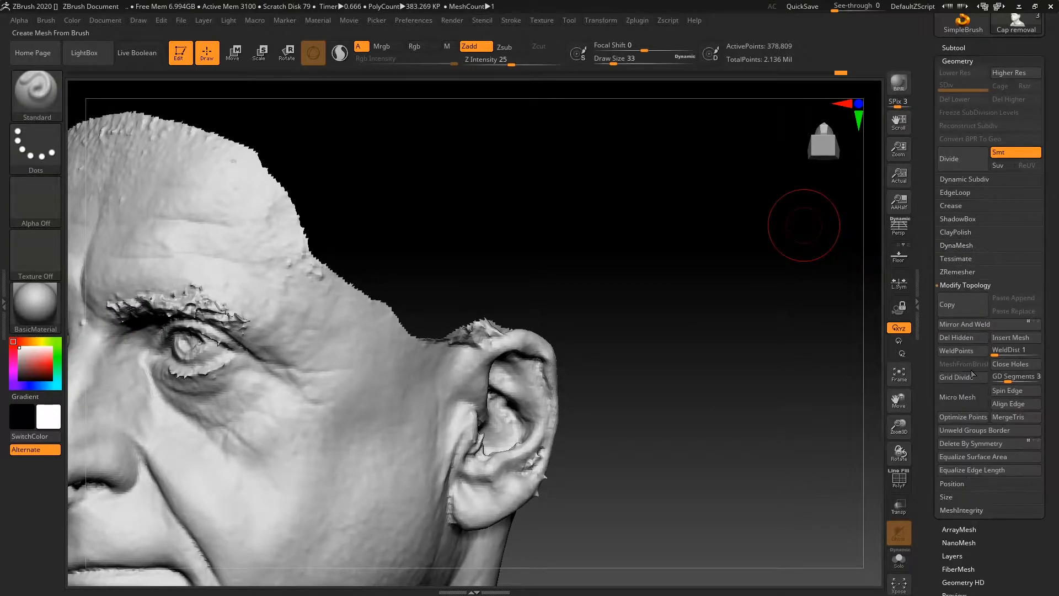
Set the draw size to 14 and mask the leftover scraps along the cut edge at the temple with MaskPen.
{"action": "key", "text": "space"}
{"action": "mouse_move", "coordinate": [691, 257]}
{"action": "left_mouse_down"}
{"action": "mouse_move", "coordinate": [702, 270]}
{"action": "mouse_move", "coordinate": [693, 278]}
{"action": "left_mouse_up"}
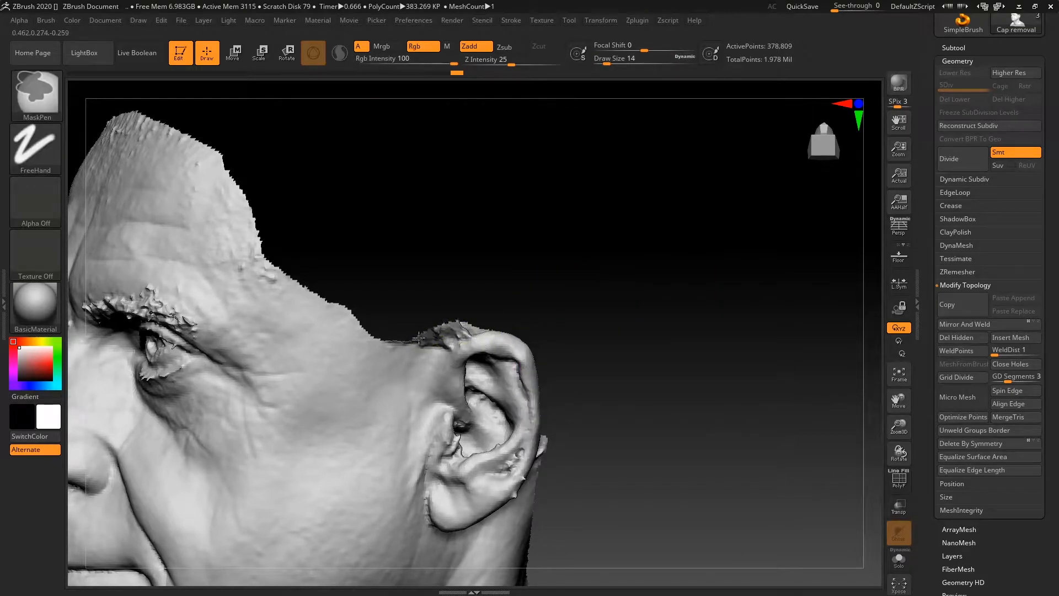
{"action": "mouse_move", "coordinate": [384, 318]}
{"action": "left_mouse_down"}
{"action": "mouse_move", "coordinate": [605, 279]}
{"action": "mouse_move", "coordinate": [589, 286]}
{"action": "mouse_move", "coordinate": [595, 303]}
{"action": "mouse_move", "coordinate": [610, 255]}
{"action": "mouse_move", "coordinate": [601, 362]}
{"action": "left_mouse_up"}
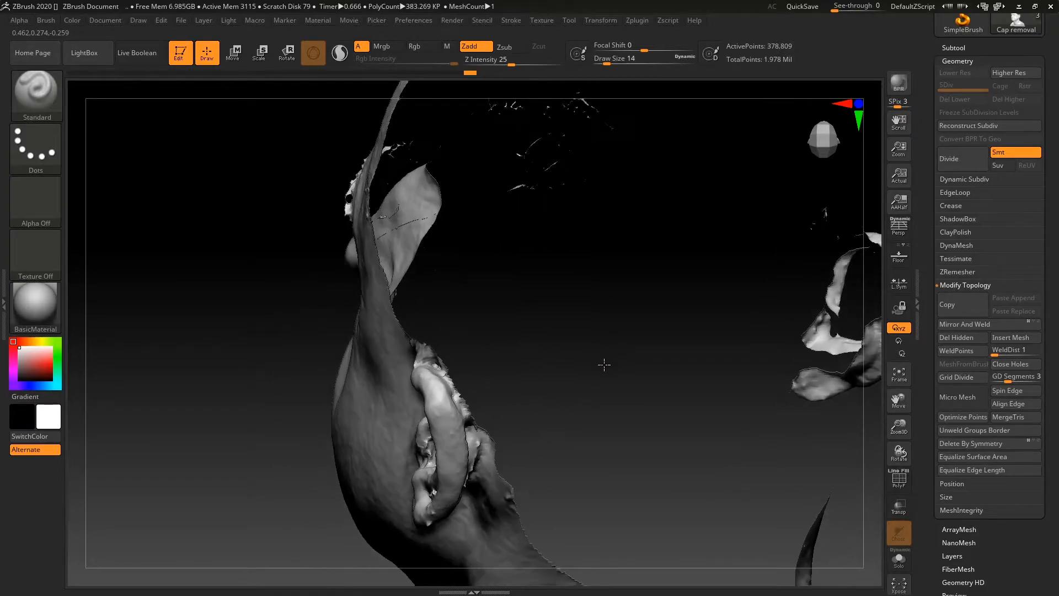
{"action": "left_click_drag", "start_coordinate": [532, 362], "coordinate": [754, 236]}
{"action": "mouse_move", "coordinate": [550, 407]}
{"action": "left_mouse_down"}
{"action": "mouse_move", "coordinate": [688, 260]}
{"action": "mouse_move", "coordinate": [449, 354]}
{"action": "mouse_move", "coordinate": [452, 326]}
{"action": "mouse_move", "coordinate": [415, 353]}
{"action": "left_mouse_up"}
{"action": "key", "text": "ctrl"}
{"action": "left_click_drag", "start_coordinate": [447, 385], "coordinate": [300, 285]}
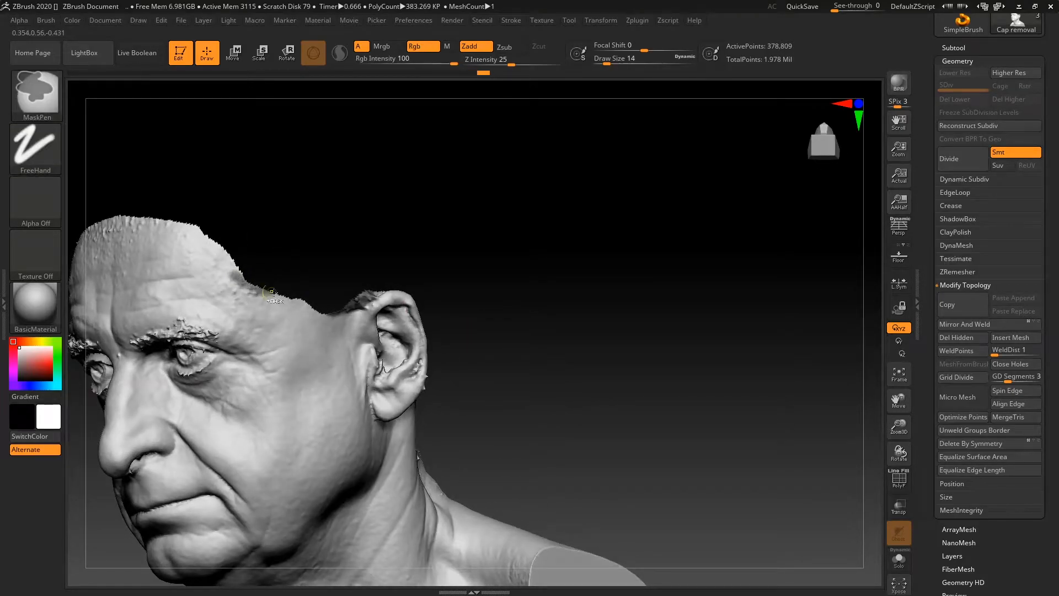
{"action": "mouse_move", "coordinate": [352, 236]}
{"action": "left_mouse_down"}
{"action": "mouse_move", "coordinate": [388, 217]}
{"action": "mouse_move", "coordinate": [716, 243]}
{"action": "mouse_move", "coordinate": [721, 228]}
{"action": "mouse_move", "coordinate": [681, 250]}
{"action": "mouse_move", "coordinate": [690, 243]}
{"action": "left_mouse_up"}
Put the masked scraps into their own polygroup, clear the mask and show the polyframe.
{"action": "scroll", "coordinate": [993, 451], "scroll_direction": "down", "scroll_amount": 5}
{"action": "scroll", "coordinate": [988, 466], "scroll_direction": "down", "scroll_amount": 1}
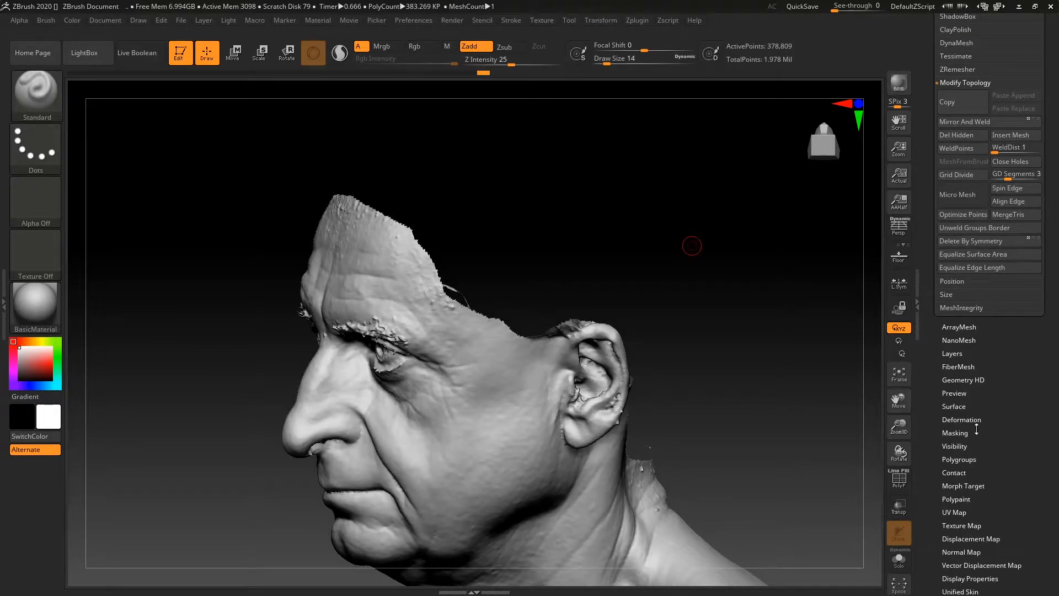
{"action": "left_click", "coordinate": [984, 458]}
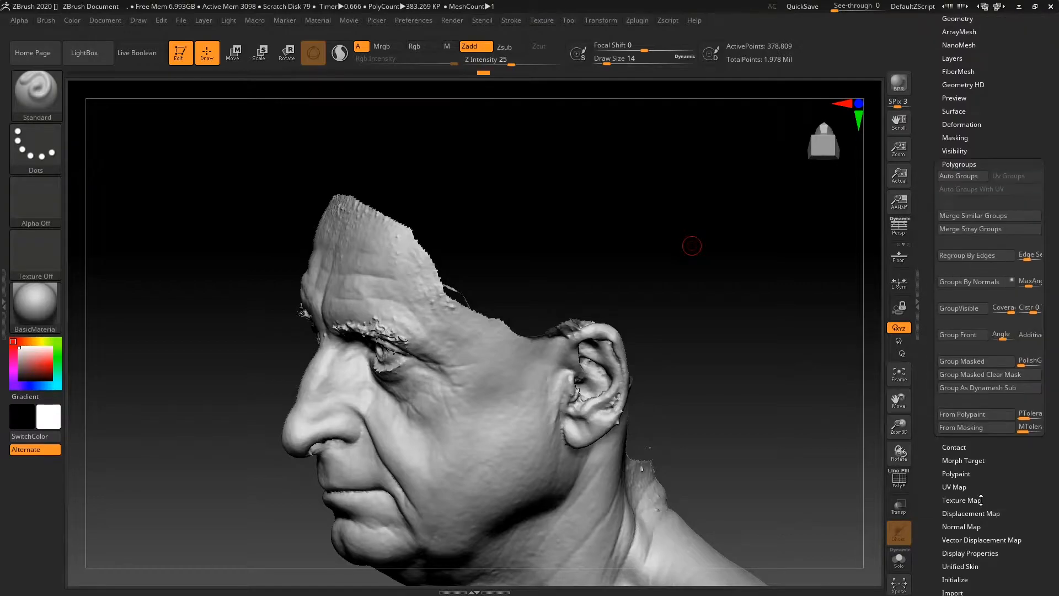
{"action": "key", "text": "ctrl+i"}
{"action": "key", "text": "ctrl+i"}
{"action": "left_click_drag", "start_coordinate": [730, 320], "coordinate": [739, 338], "text": "ctrl"}
{"action": "left_click", "coordinate": [899, 478]}
Isolate the main face polygroup and delete the hidden edge scraps with Del Hidden.
{"action": "left_click_drag", "start_coordinate": [804, 355], "coordinate": [819, 444], "text": "alt"}
{"action": "mouse_move", "coordinate": [797, 286]}
{"action": "left_mouse_down", "text": "alt"}
{"action": "mouse_move", "coordinate": [789, 258]}
{"action": "mouse_move", "coordinate": [811, 303]}
{"action": "mouse_move", "coordinate": [782, 210]}
{"action": "left_mouse_up", "text": "alt"}
{"action": "key", "text": "ctrl+i"}
{"action": "left_click", "coordinate": [609, 353], "text": "ctrl+shift"}
{"action": "left_click", "coordinate": [801, 352], "text": "ctrl+shift"}
{"action": "left_click_drag", "start_coordinate": [827, 335], "coordinate": [827, 299]}
{"action": "scroll", "coordinate": [970, 100], "scroll_direction": "up", "scroll_amount": 3}
{"action": "left_click", "coordinate": [968, 105]}
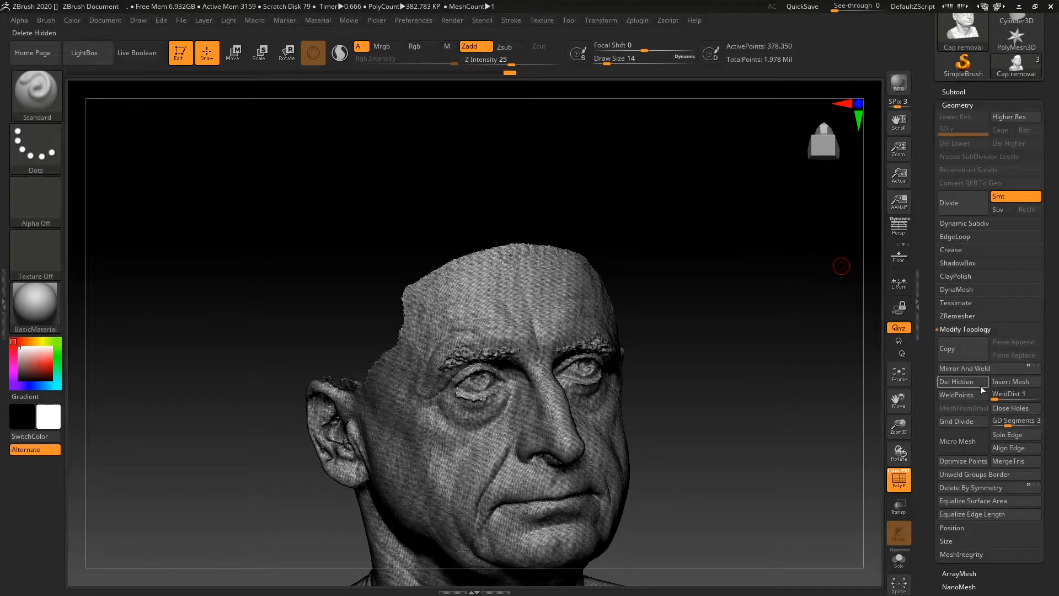
Try to fill the open top of the head with Close Holes, and remove the fill again.
{"action": "mouse_move", "coordinate": [761, 299]}
{"action": "left_mouse_down"}
{"action": "mouse_move", "coordinate": [730, 293]}
{"action": "mouse_move", "coordinate": [767, 309]}
{"action": "mouse_move", "coordinate": [752, 287]}
{"action": "mouse_move", "coordinate": [751, 307]}
{"action": "mouse_move", "coordinate": [780, 272]}
{"action": "mouse_move", "coordinate": [787, 356]}
{"action": "mouse_move", "coordinate": [776, 348]}
{"action": "left_mouse_up"}
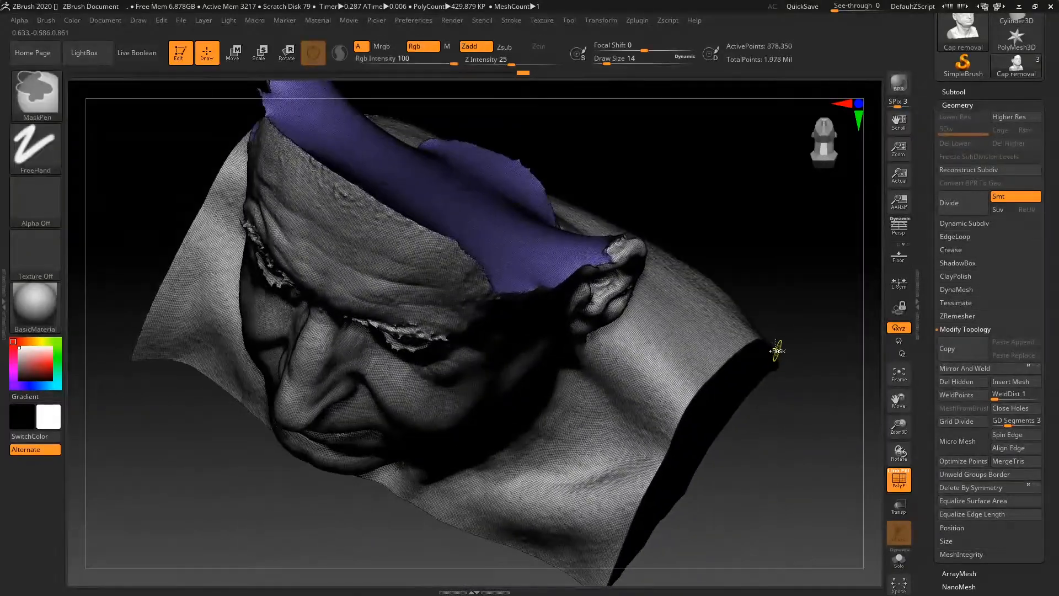
{"action": "left_click", "coordinate": [552, 249], "text": "ctrl+shift"}
{"action": "mouse_move", "coordinate": [806, 288]}
{"action": "left_mouse_down"}
{"action": "mouse_move", "coordinate": [800, 206]}
{"action": "mouse_move", "coordinate": [780, 271]}
{"action": "mouse_move", "coordinate": [782, 237]}
{"action": "mouse_move", "coordinate": [712, 272]}
{"action": "mouse_move", "coordinate": [745, 272]}
{"action": "mouse_move", "coordinate": [732, 276]}
{"action": "left_mouse_up"}
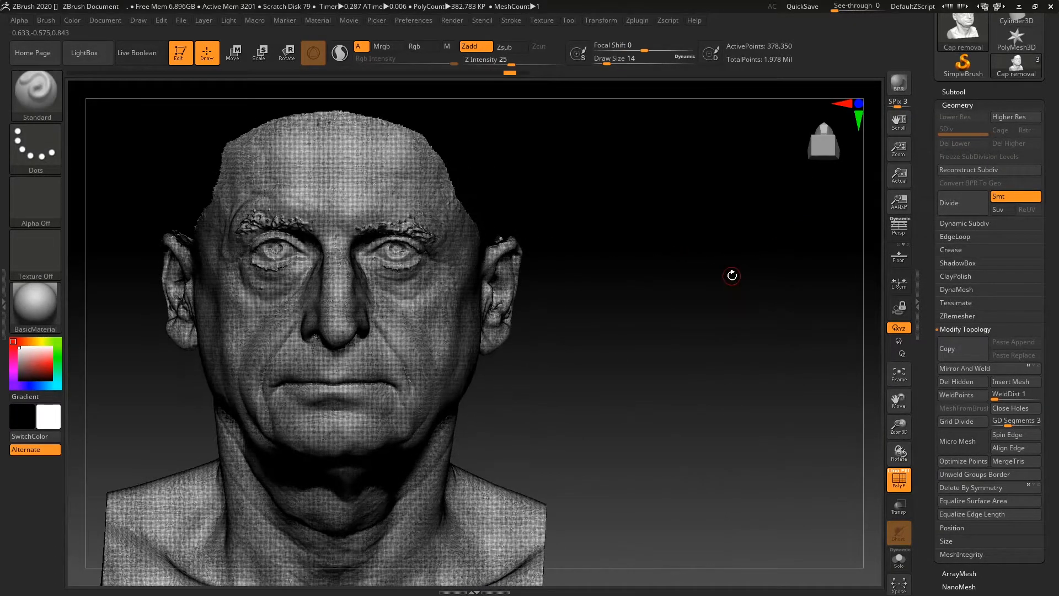
Turn off the polyframe display and view the trimmed head in left profile.
{"action": "left_click", "coordinate": [910, 481]}
{"action": "left_click_drag", "start_coordinate": [686, 302], "coordinate": [707, 315]}
{"action": "left_click", "coordinate": [955, 91]}
{"action": "mouse_move", "coordinate": [957, 147]}
{"action": "left_click_drag", "start_coordinate": [784, 251], "coordinate": [689, 245]}
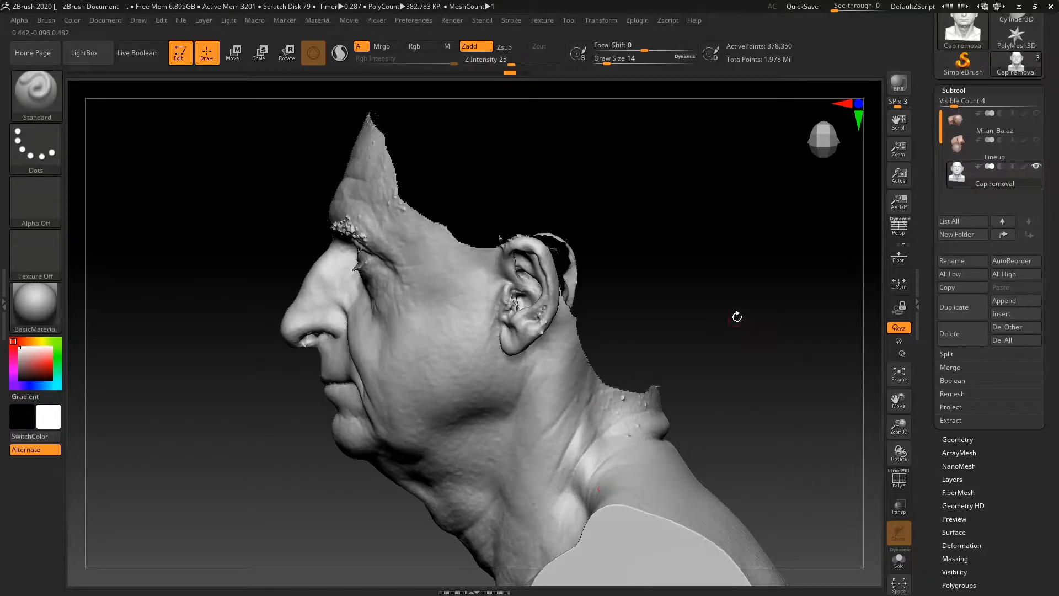
{"action": "mouse_move", "coordinate": [759, 298]}
{"action": "left_mouse_down"}
{"action": "mouse_move", "coordinate": [756, 276]}
{"action": "mouse_move", "coordinate": [735, 307]}
{"action": "mouse_move", "coordinate": [747, 362]}
{"action": "mouse_move", "coordinate": [706, 351]}
{"action": "mouse_move", "coordinate": [740, 383]}
{"action": "mouse_move", "coordinate": [757, 265]}
{"action": "mouse_move", "coordinate": [733, 338]}
{"action": "mouse_move", "coordinate": [754, 305]}
{"action": "mouse_move", "coordinate": [748, 312]}
{"action": "left_mouse_up"}
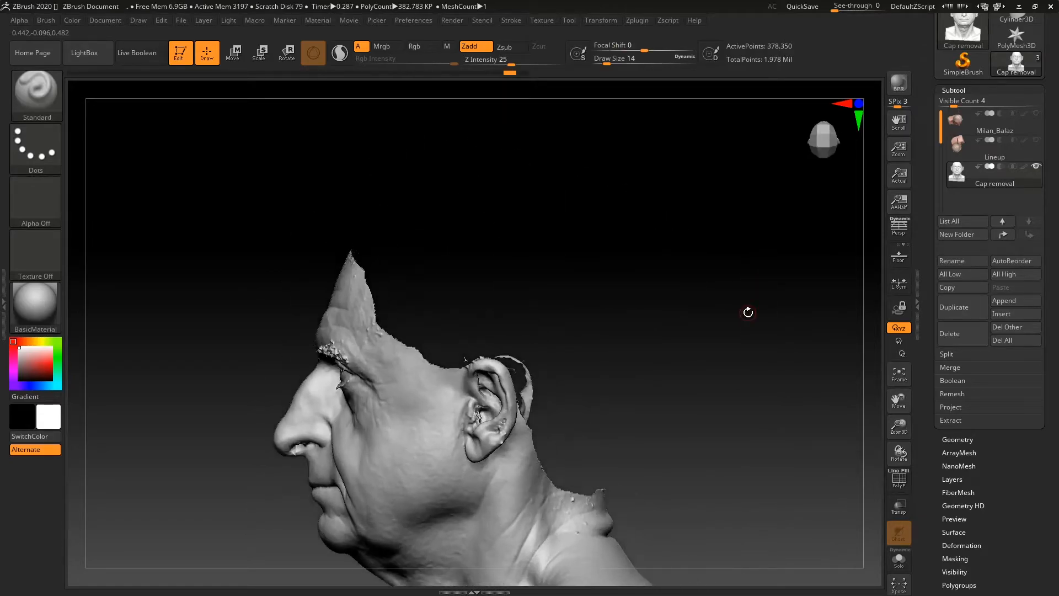
Append a Sphere3D as a new subtool and make it the active one.
{"action": "left_click", "coordinate": [954, 90]}
{"action": "left_click", "coordinate": [958, 103]}
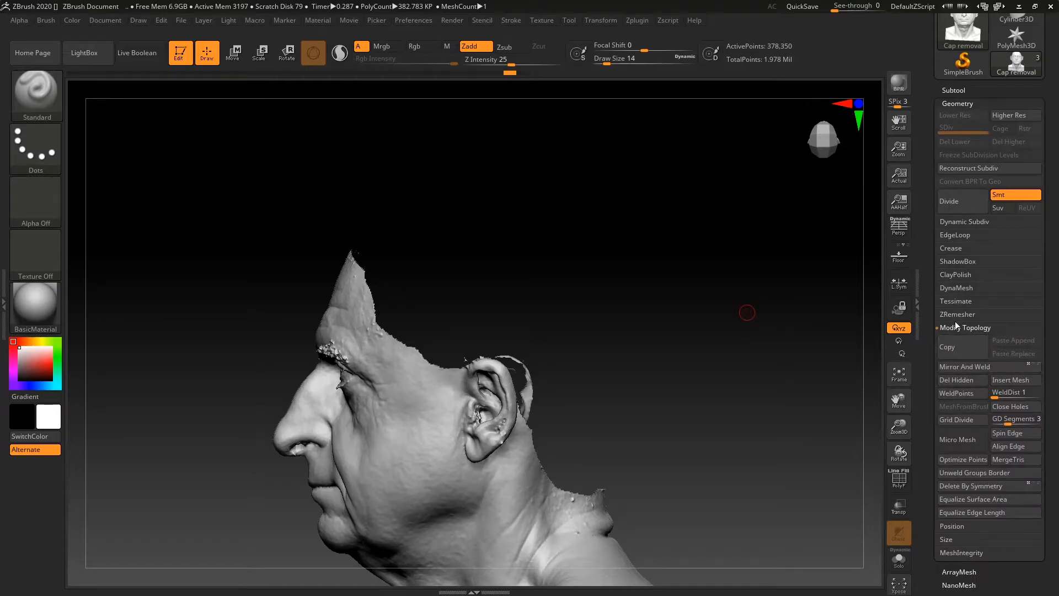
{"action": "scroll", "coordinate": [928, 347], "scroll_direction": "down", "scroll_amount": 5}
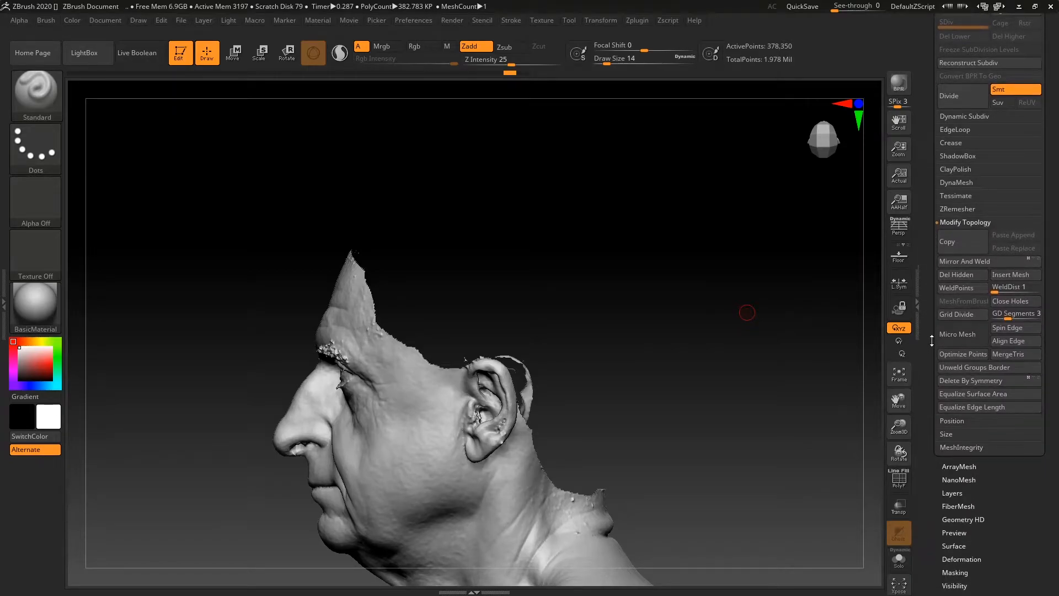
{"action": "left_click_drag", "start_coordinate": [935, 311], "coordinate": [935, 414]}
{"action": "left_click", "coordinate": [954, 52]}
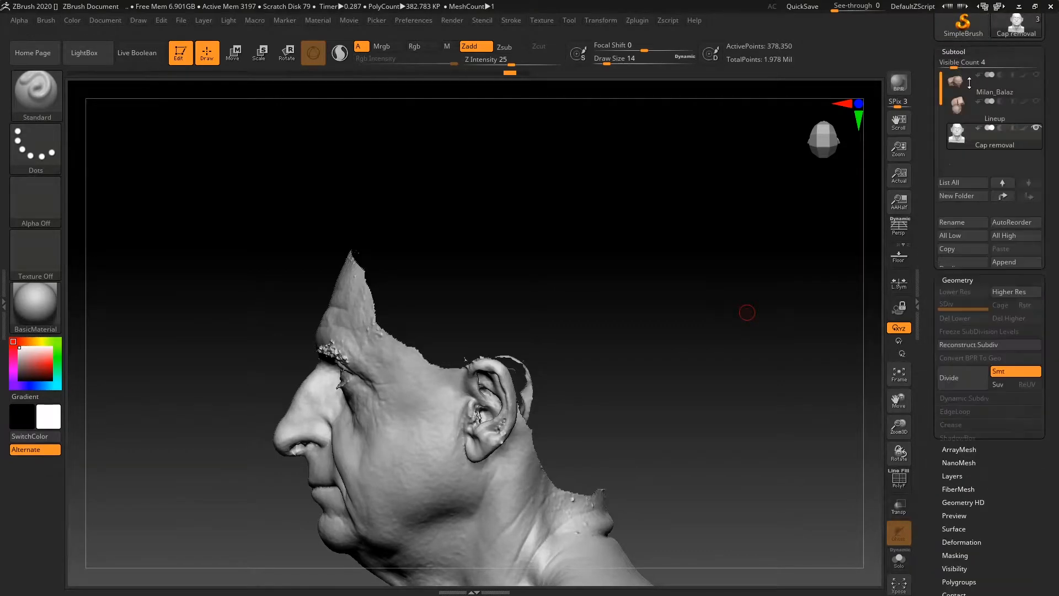
{"action": "left_click", "coordinate": [1007, 262]}
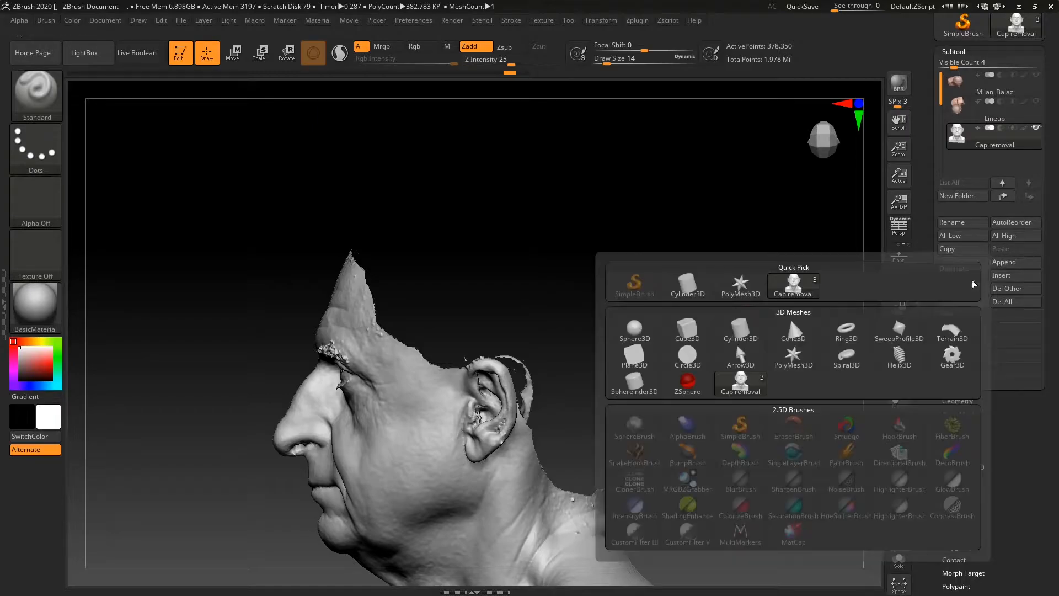
{"action": "left_click", "coordinate": [634, 331]}
{"action": "left_click", "coordinate": [942, 156]}
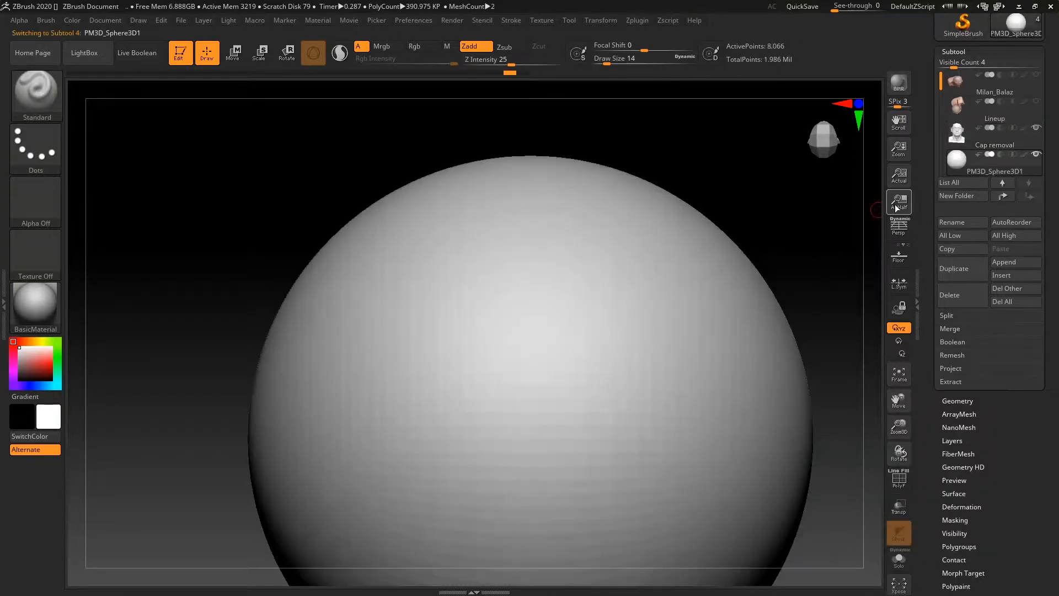
Scale down and move the sphere to fill in for the cranium, comparing it with the original capped scan.
{"action": "left_click", "coordinate": [260, 53]}
{"action": "left_click_drag", "start_coordinate": [535, 430], "coordinate": [516, 277]}
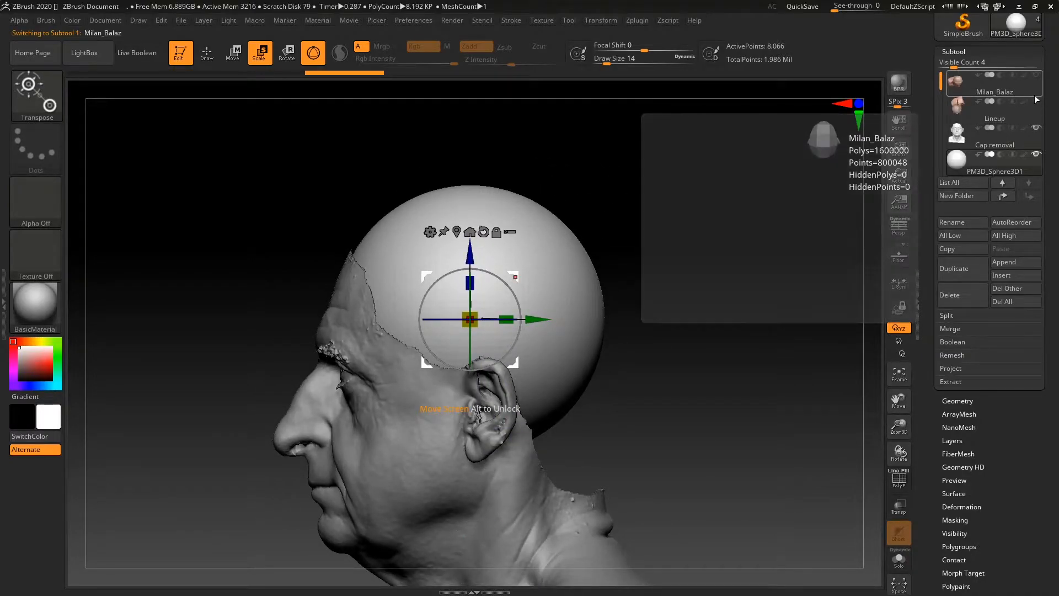
{"action": "left_click", "coordinate": [1015, 84]}
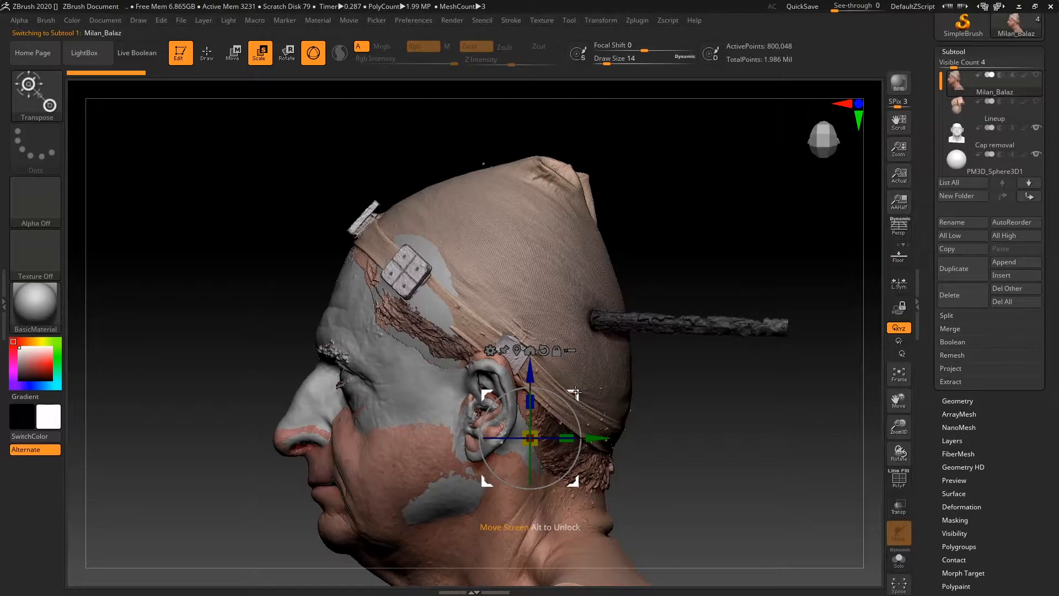
{"action": "left_click", "coordinate": [938, 156]}
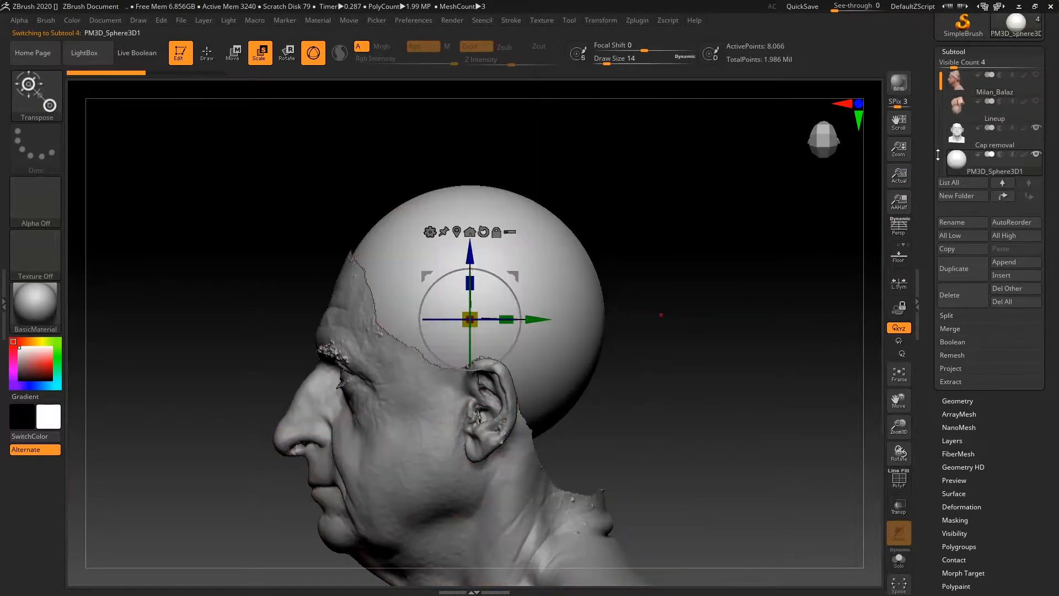
{"action": "left_click_drag", "start_coordinate": [520, 277], "coordinate": [549, 270]}
Show the Lineup subtool, turn on transparency and fine-tune the sphere's size and position inside the cap.
{"action": "left_click", "coordinate": [1036, 102]}
{"action": "left_click_drag", "start_coordinate": [501, 315], "coordinate": [533, 290]}
{"action": "left_click", "coordinate": [900, 513]}
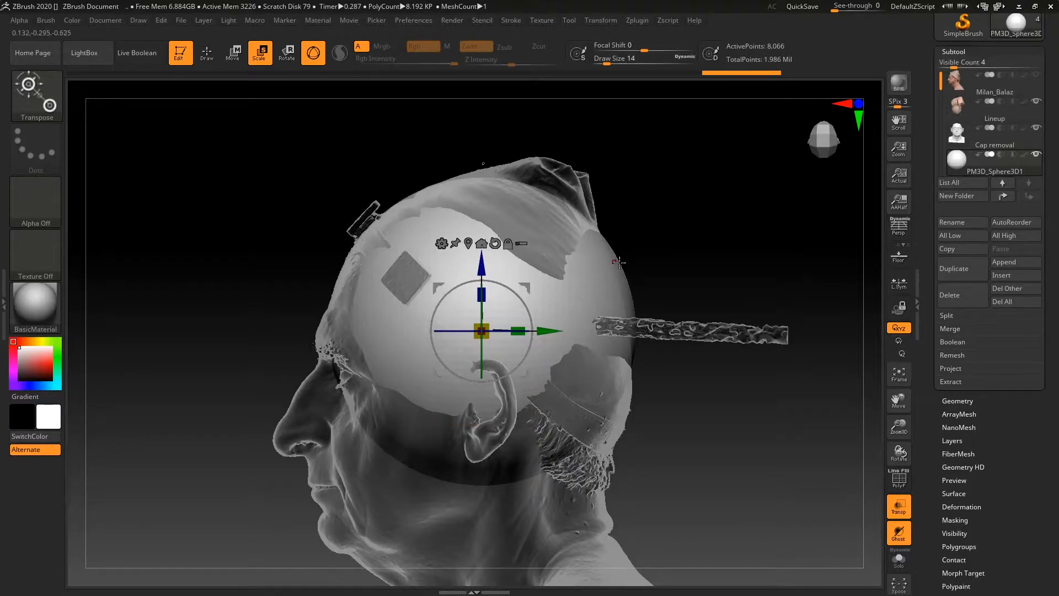
{"action": "left_click_drag", "start_coordinate": [493, 323], "coordinate": [485, 320]}
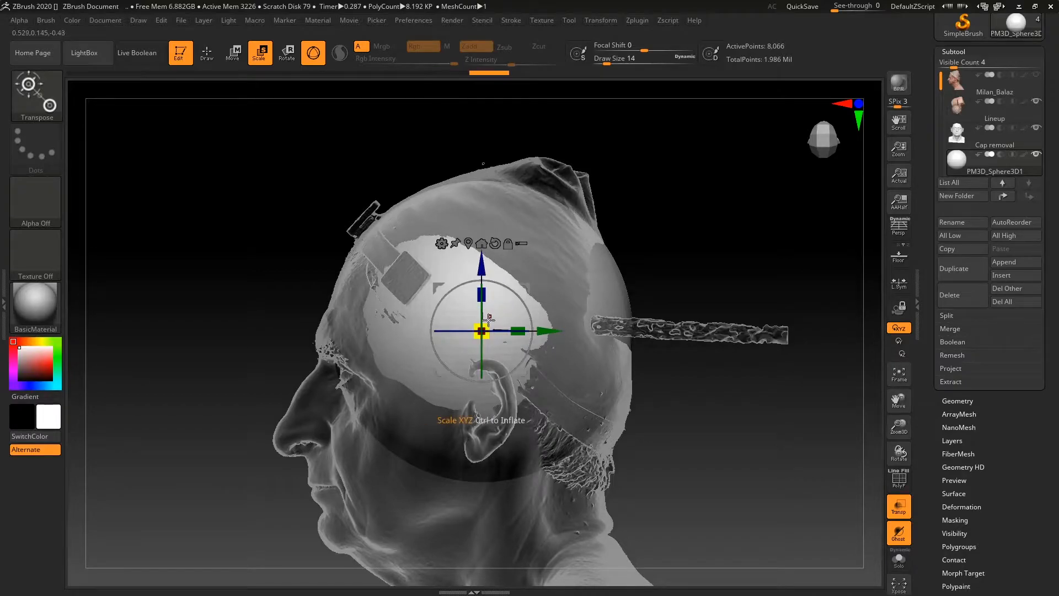
{"action": "left_click_drag", "start_coordinate": [527, 287], "coordinate": [524, 286]}
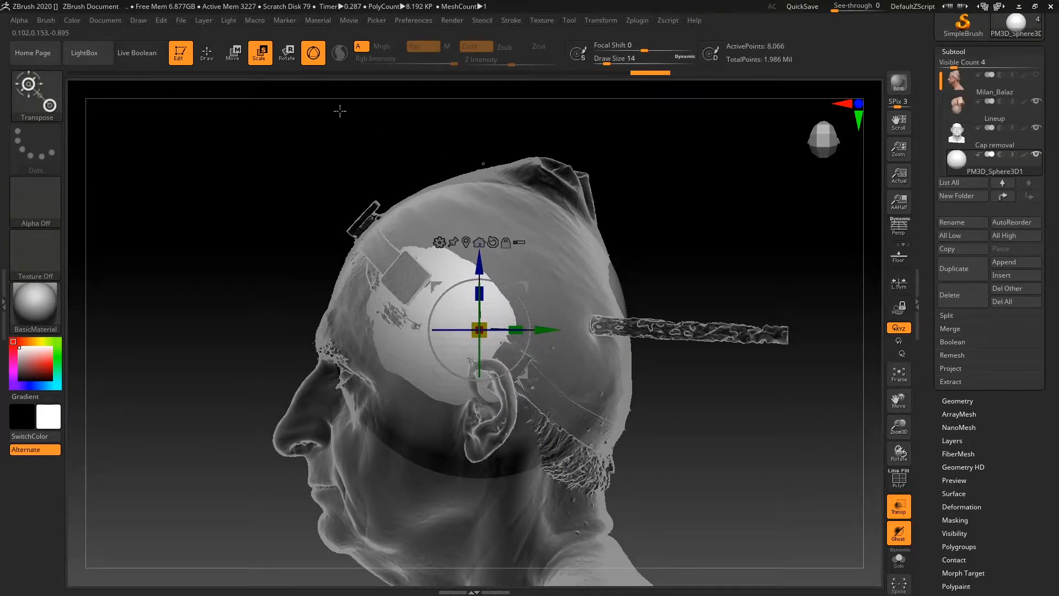
Return to Draw mode, face the head from the front and choose the TrimRect brush.
{"action": "left_click", "coordinate": [207, 53]}
{"action": "left_click_drag", "start_coordinate": [695, 255], "coordinate": [757, 249]}
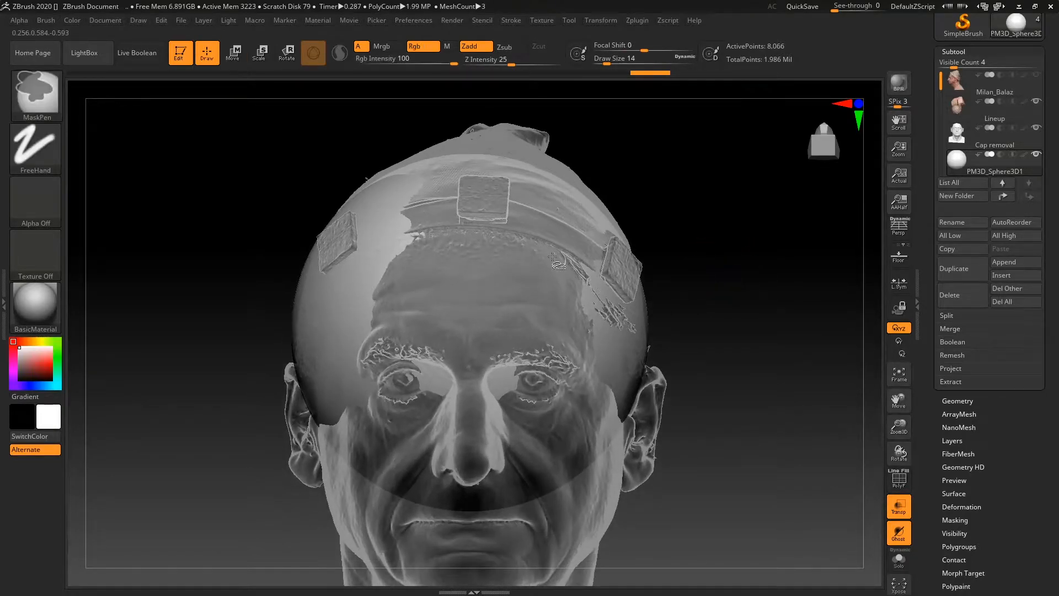
{"action": "left_click", "coordinate": [35, 116]}
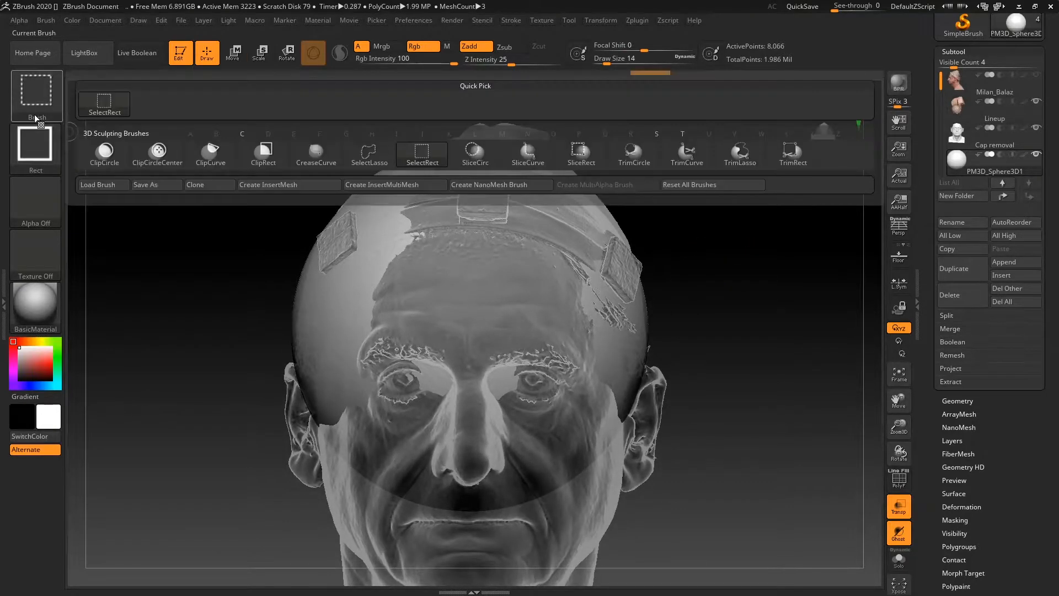
{"action": "left_click", "coordinate": [790, 159]}
Try several TrimRect cuts down the side of the sphere at the head's right temple and undo them.
{"action": "left_click_drag", "start_coordinate": [222, 132], "coordinate": [332, 491], "text": "ctrl+shift"}
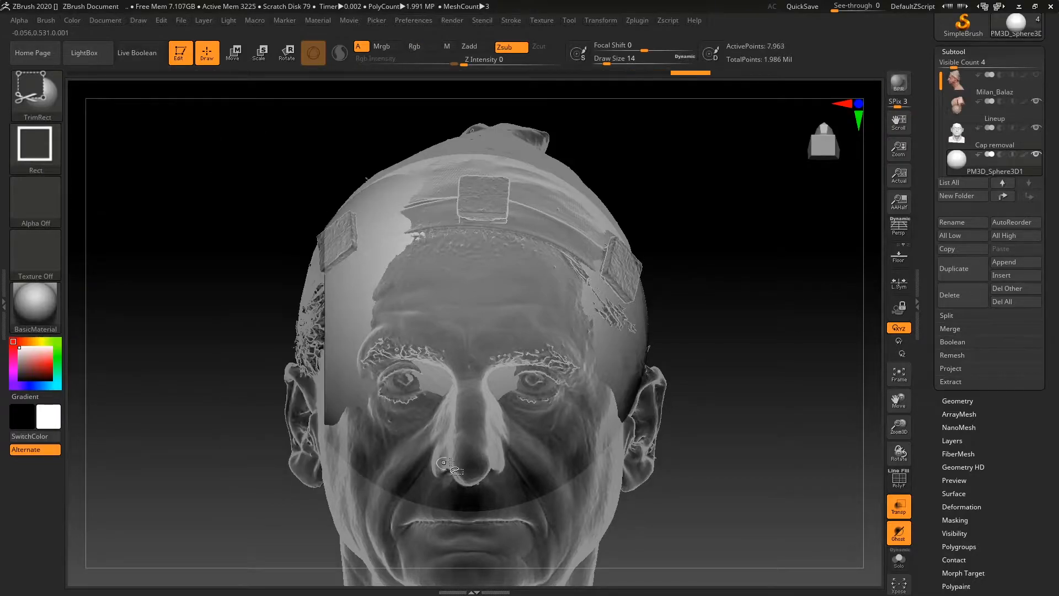
{"action": "mouse_move", "coordinate": [703, 285]}
{"action": "left_mouse_down"}
{"action": "mouse_move", "coordinate": [745, 267]}
{"action": "mouse_move", "coordinate": [740, 282]}
{"action": "mouse_move", "coordinate": [708, 274]}
{"action": "left_mouse_up"}
{"action": "left_click_drag", "start_coordinate": [697, 208], "coordinate": [668, 224]}
{"action": "mouse_move", "coordinate": [219, 148]}
{"action": "left_mouse_down", "text": "ctrl+shift"}
{"action": "mouse_move", "coordinate": [298, 454]}
{"action": "mouse_move", "coordinate": [326, 487]}
{"action": "left_mouse_up", "text": "ctrl+shift"}
{"action": "mouse_move", "coordinate": [757, 293]}
{"action": "left_mouse_down"}
{"action": "mouse_move", "coordinate": [785, 279]}
{"action": "mouse_move", "coordinate": [806, 336]}
{"action": "mouse_move", "coordinate": [789, 330]}
{"action": "mouse_move", "coordinate": [762, 262]}
{"action": "mouse_move", "coordinate": [768, 269]}
{"action": "mouse_move", "coordinate": [759, 281]}
{"action": "mouse_move", "coordinate": [750, 270]}
{"action": "left_mouse_up"}
{"action": "key", "text": "ctrl+shift"}
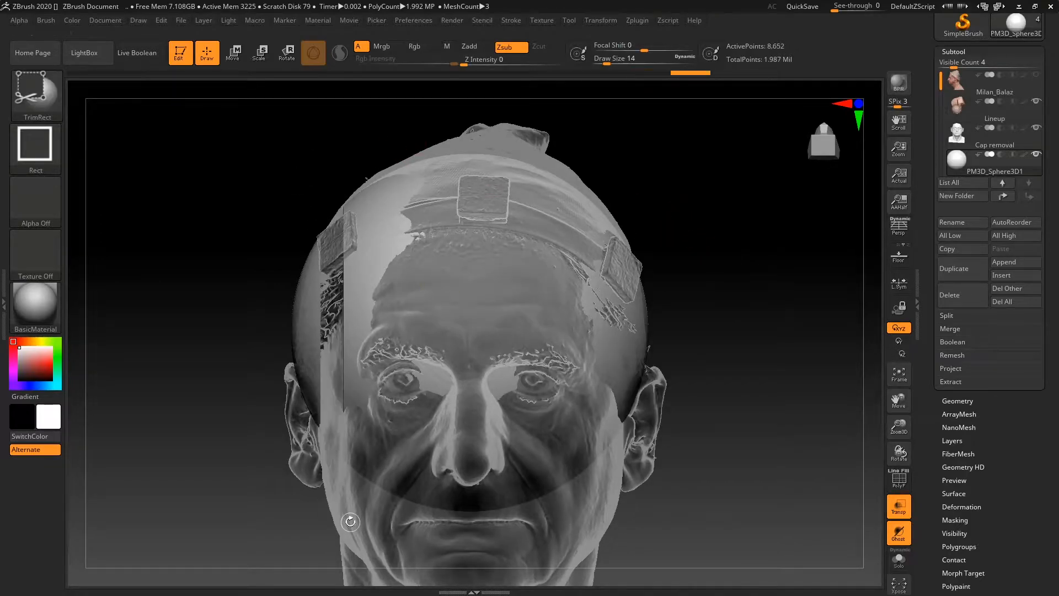
{"action": "left_click_drag", "start_coordinate": [277, 266], "coordinate": [341, 394], "text": "ctrl+shift"}
{"action": "left_click_drag", "start_coordinate": [347, 487], "coordinate": [347, 484], "text": "ctrl+shift"}
{"action": "mouse_move", "coordinate": [733, 270]}
{"action": "left_mouse_down"}
{"action": "mouse_move", "coordinate": [754, 281]}
{"action": "mouse_move", "coordinate": [745, 291]}
{"action": "mouse_move", "coordinate": [735, 267]}
{"action": "left_mouse_up"}
{"action": "key", "text": "ctrl"}
{"action": "key", "text": "ctrl+z"}
Try another vertical TrimRect cut slightly outside the right temple and undo it.
{"action": "key", "text": "ctrl+shift"}
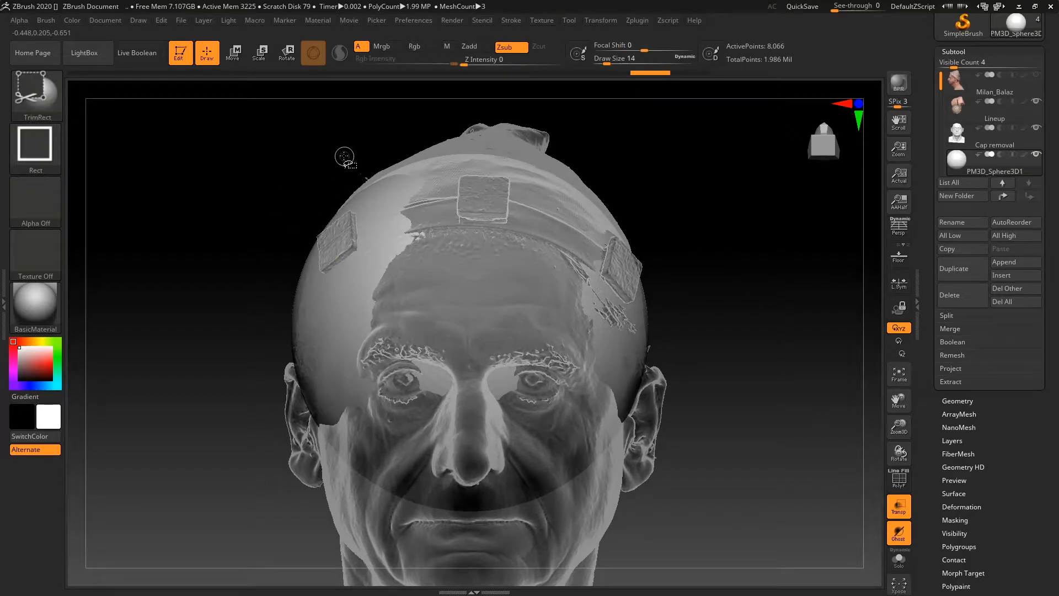
{"action": "left_click_drag", "start_coordinate": [319, 472], "coordinate": [318, 471], "text": "ctrl+shift"}
{"action": "mouse_move", "coordinate": [742, 259]}
{"action": "left_mouse_down"}
{"action": "mouse_move", "coordinate": [780, 280]}
{"action": "mouse_move", "coordinate": [758, 303]}
{"action": "mouse_move", "coordinate": [742, 251]}
{"action": "mouse_move", "coordinate": [737, 256]}
{"action": "left_mouse_up"}
{"action": "key", "text": "ctrl"}
{"action": "key", "text": "ctrl+z"}
Trim the sphere flat just above the right ear with TrimRect and mirror the cut to the other side with Mirror And Weld.
{"action": "key", "text": "ctrl+shift"}
{"action": "left_click_drag", "start_coordinate": [211, 180], "coordinate": [319, 452], "text": "ctrl+shift"}
{"action": "mouse_move", "coordinate": [665, 251]}
{"action": "left_mouse_down"}
{"action": "mouse_move", "coordinate": [710, 270]}
{"action": "mouse_move", "coordinate": [721, 296]}
{"action": "mouse_move", "coordinate": [648, 288]}
{"action": "left_mouse_up"}
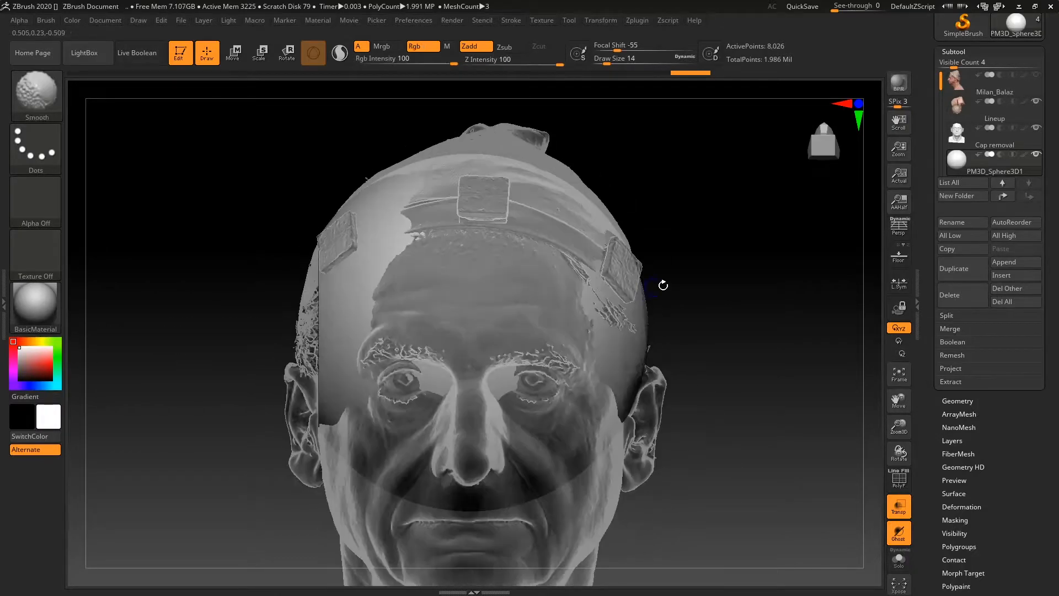
{"action": "left_click", "coordinate": [960, 402]}
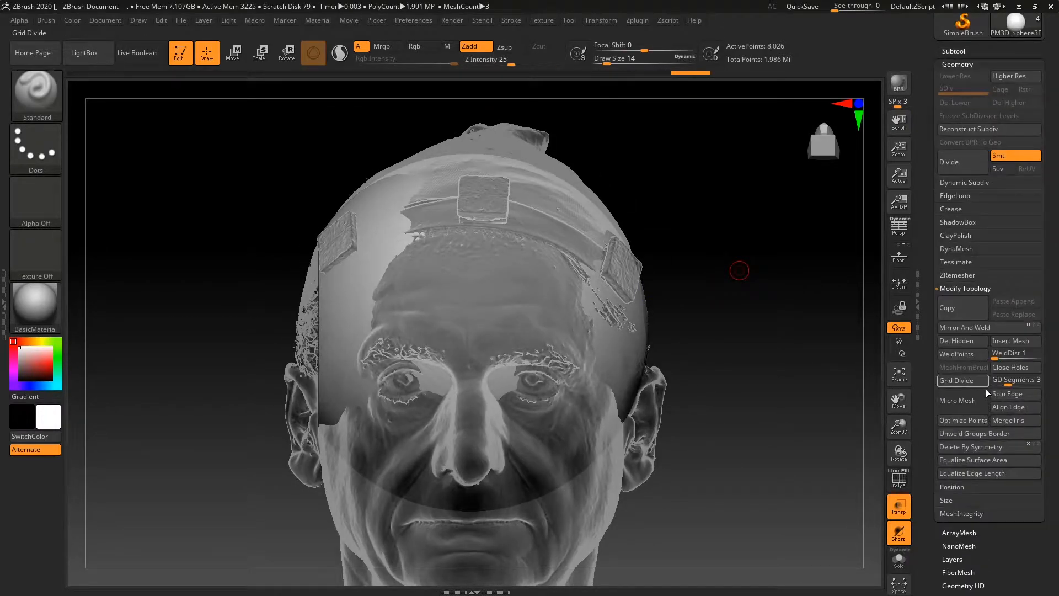
{"action": "mouse_move", "coordinate": [740, 298]}
{"action": "left_mouse_down"}
{"action": "mouse_move", "coordinate": [708, 262]}
{"action": "mouse_move", "coordinate": [710, 273]}
{"action": "mouse_move", "coordinate": [704, 249]}
{"action": "mouse_move", "coordinate": [688, 255]}
{"action": "mouse_move", "coordinate": [752, 270]}
{"action": "mouse_move", "coordinate": [748, 279]}
{"action": "mouse_move", "coordinate": [719, 260]}
{"action": "mouse_move", "coordinate": [737, 268]}
{"action": "mouse_move", "coordinate": [743, 293]}
{"action": "left_mouse_up"}
Switch to the Move brush and set its draw size to 331.
{"action": "key", "text": "b"}
{"action": "key", "text": "m"}
{"action": "key", "text": "v"}
{"action": "key", "text": "space"}
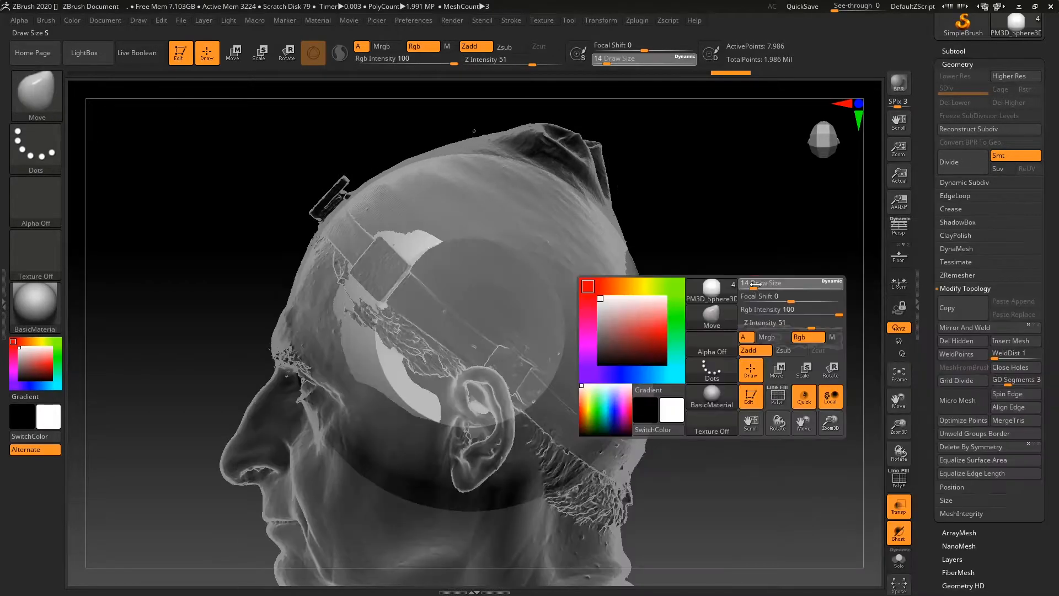
{"action": "left_click_drag", "start_coordinate": [801, 278], "coordinate": [795, 279]}
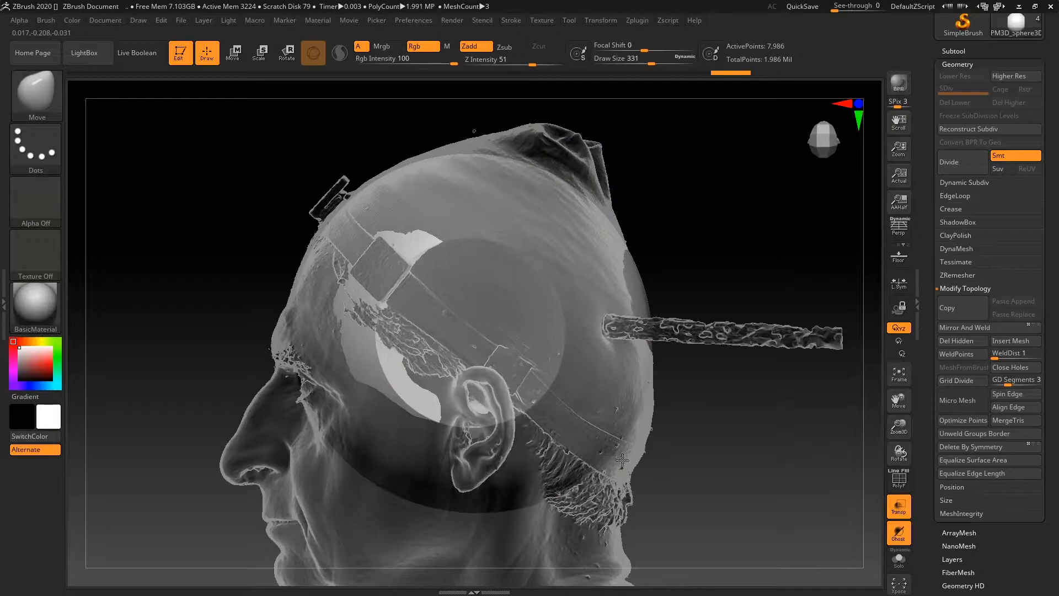
Move the sphere's crown to follow the scanned head's outline in side and back views, undoing the last stroke.
{"action": "left_click_drag", "start_coordinate": [499, 159], "coordinate": [531, 162]}
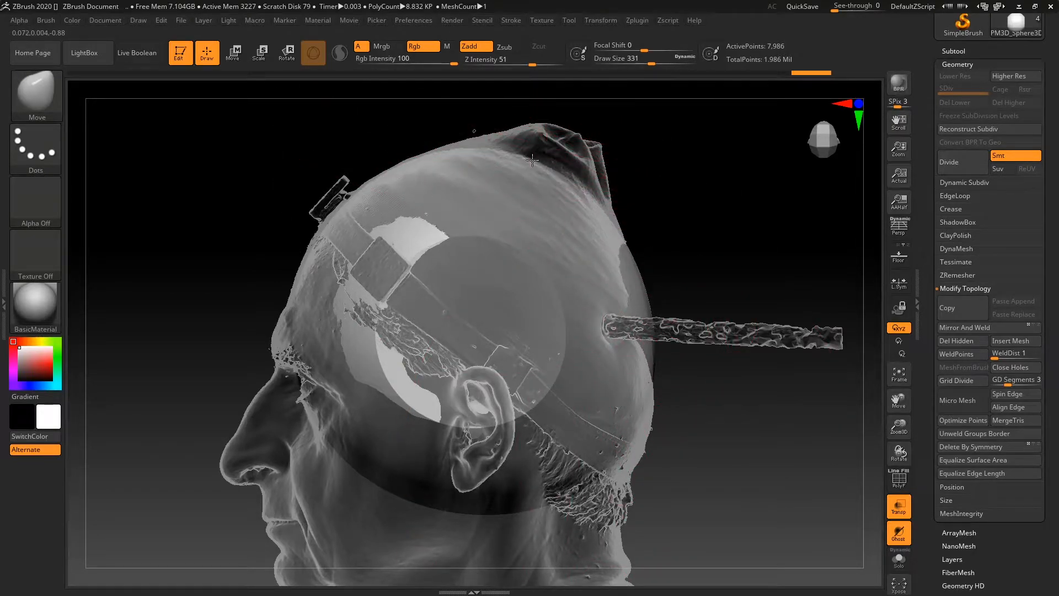
{"action": "left_click_drag", "start_coordinate": [749, 215], "coordinate": [703, 214]}
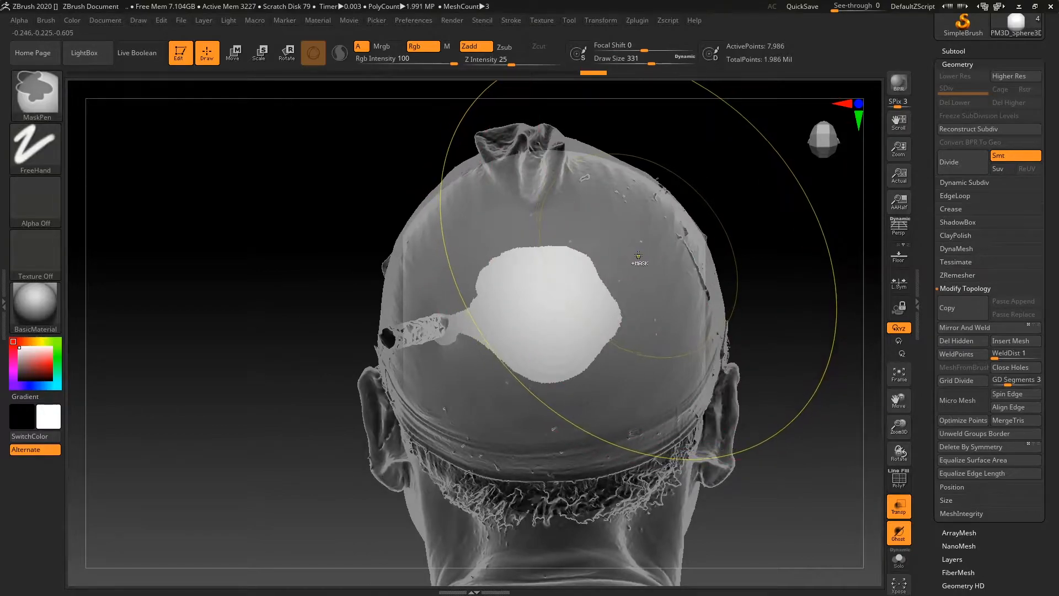
{"action": "key", "text": "ctrl+z"}
{"action": "key", "text": "ctrl+shift+z"}
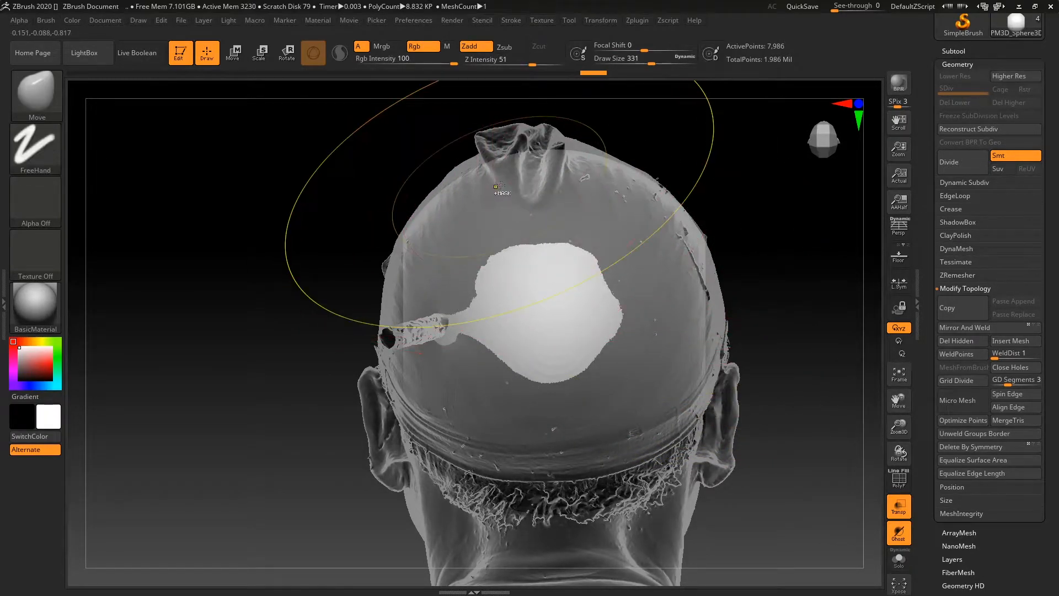
{"action": "mouse_move", "coordinate": [523, 199]}
{"action": "left_mouse_down"}
{"action": "mouse_move", "coordinate": [526, 183]}
{"action": "mouse_move", "coordinate": [522, 191]}
{"action": "left_mouse_up"}
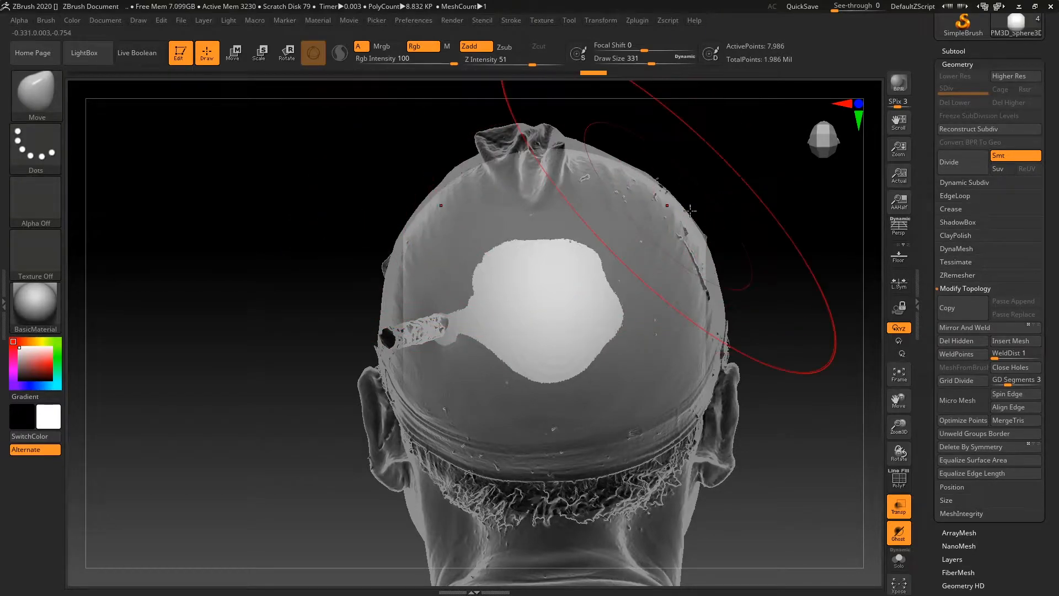
{"action": "right_click_drag", "start_coordinate": [701, 290], "coordinate": [690, 249], "text": "alt"}
{"action": "key", "text": "ctrl+z"}
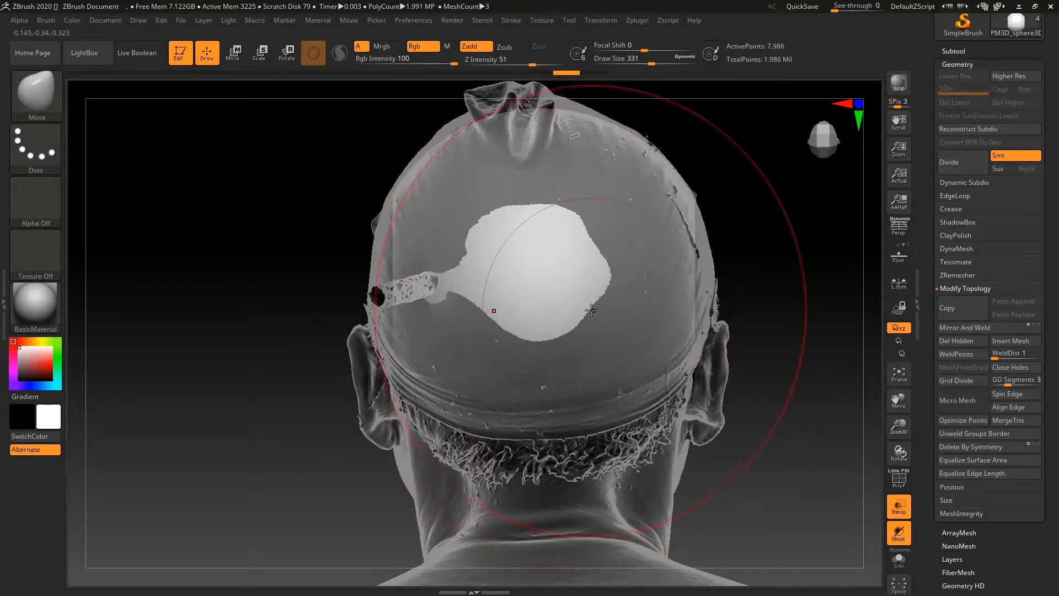
Shape the back and lower sides of the sphere to match the transparent scan with the Move brush.
{"action": "mouse_move", "coordinate": [613, 431]}
{"action": "left_mouse_down"}
{"action": "mouse_move", "coordinate": [596, 456]}
{"action": "mouse_move", "coordinate": [585, 444]}
{"action": "mouse_move", "coordinate": [593, 430]}
{"action": "left_mouse_up"}
{"action": "left_click_drag", "start_coordinate": [686, 409], "coordinate": [671, 404]}
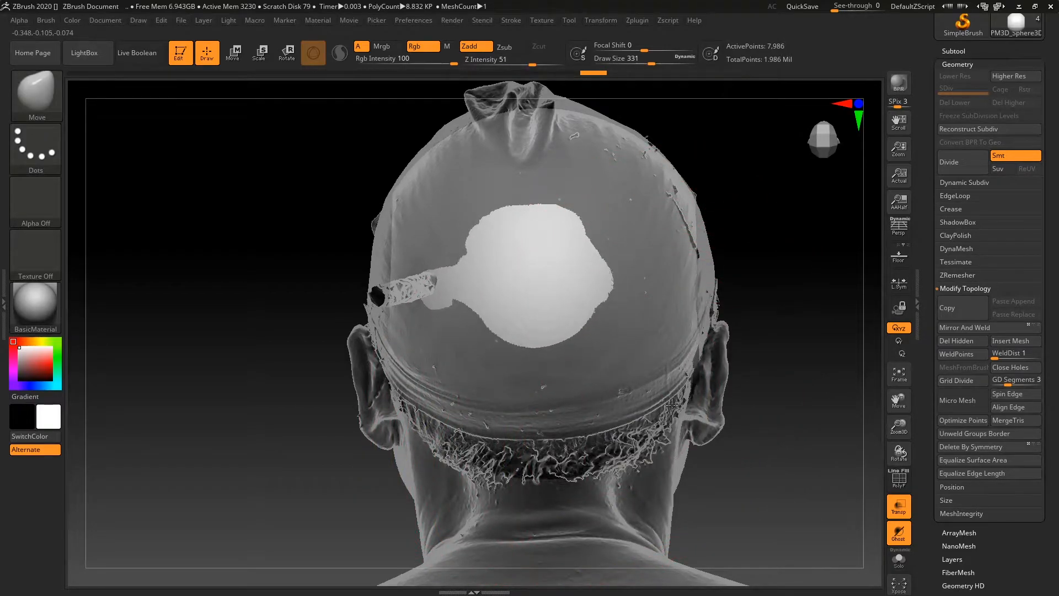
{"action": "left_click_drag", "start_coordinate": [695, 252], "coordinate": [694, 257]}
{"action": "mouse_move", "coordinate": [773, 274]}
{"action": "left_mouse_down"}
{"action": "mouse_move", "coordinate": [763, 383]}
{"action": "mouse_move", "coordinate": [775, 528]}
{"action": "left_mouse_up"}
{"action": "left_click_drag", "start_coordinate": [692, 214], "coordinate": [661, 222]}
{"action": "left_click_drag", "start_coordinate": [775, 444], "coordinate": [590, 320]}
{"action": "left_click_drag", "start_coordinate": [237, 413], "coordinate": [80, 533]}
Refine the sphere's fit to the scanned skull, checking the outline from the front and the side.
{"action": "mouse_move", "coordinate": [533, 249]}
{"action": "left_mouse_down"}
{"action": "mouse_move", "coordinate": [560, 237]}
{"action": "mouse_move", "coordinate": [540, 241]}
{"action": "left_mouse_up"}
{"action": "left_click_drag", "start_coordinate": [783, 204], "coordinate": [648, 215]}
{"action": "left_click_drag", "start_coordinate": [764, 178], "coordinate": [719, 187], "text": "alt"}
{"action": "mouse_move", "coordinate": [765, 238]}
{"action": "left_mouse_down"}
{"action": "mouse_move", "coordinate": [763, 171]}
{"action": "mouse_move", "coordinate": [734, 138]}
{"action": "left_mouse_up"}
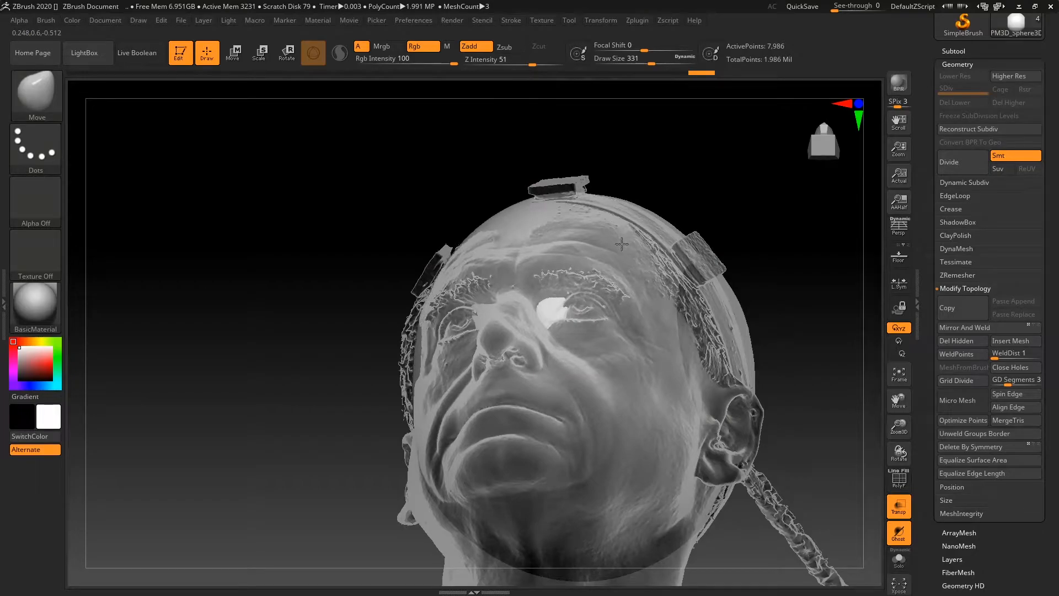
{"action": "left_click_drag", "start_coordinate": [692, 217], "coordinate": [752, 264]}
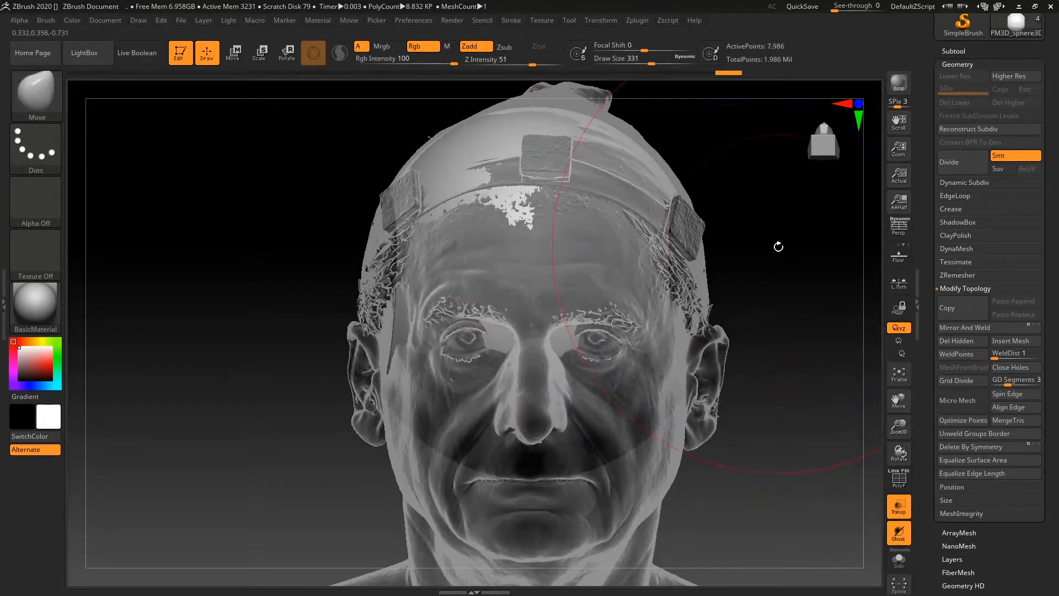
{"action": "left_click_drag", "start_coordinate": [805, 320], "coordinate": [594, 325]}
{"action": "mouse_move", "coordinate": [582, 221]}
{"action": "left_mouse_down"}
{"action": "mouse_move", "coordinate": [545, 221]}
{"action": "mouse_move", "coordinate": [581, 217]}
{"action": "left_mouse_up"}
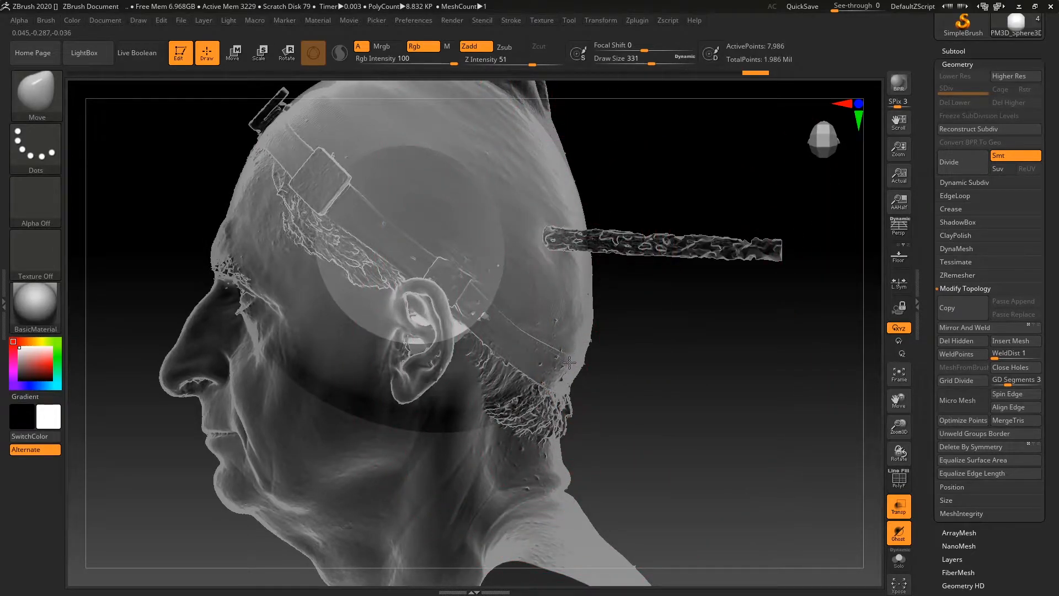
Activate the Cap removal subtool, turn off transparency and hide the Lineup subtool.
{"action": "left_click", "coordinate": [953, 51]}
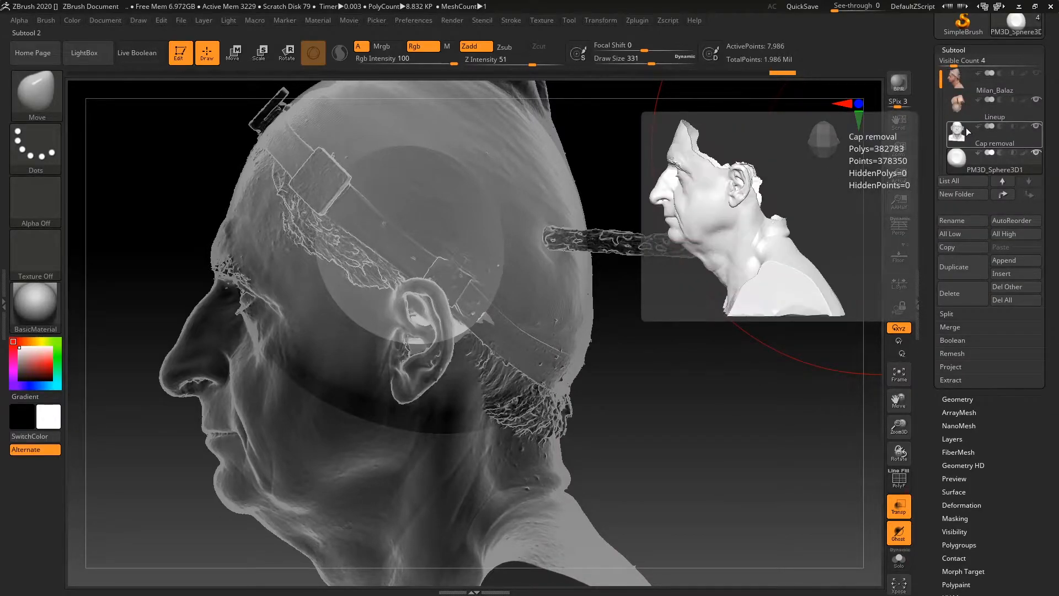
{"action": "left_click", "coordinate": [967, 128]}
{"action": "left_click", "coordinate": [907, 514]}
{"action": "left_click_drag", "start_coordinate": [747, 386], "coordinate": [745, 313]}
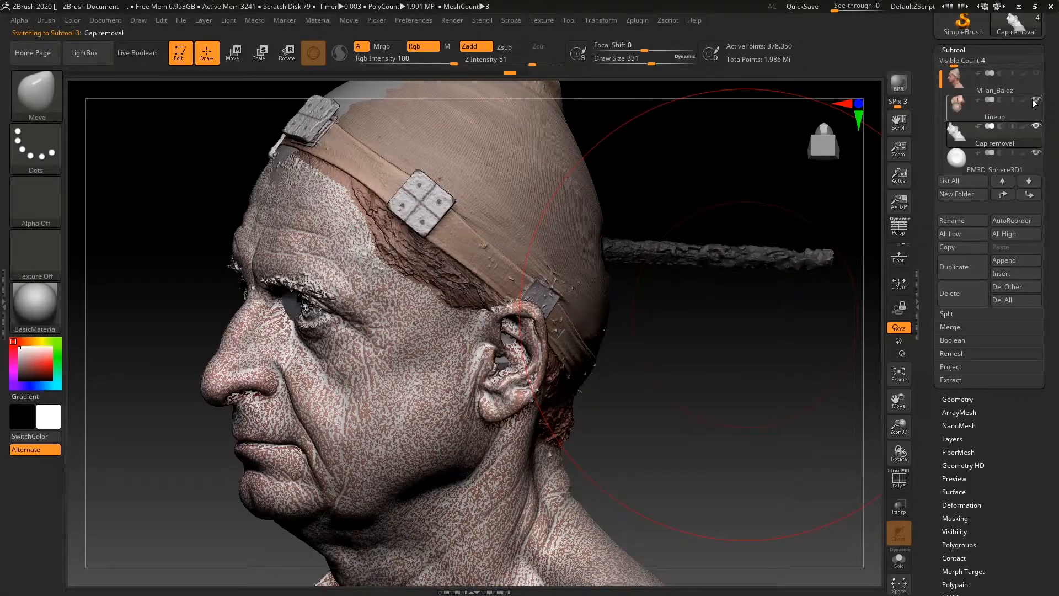
{"action": "left_click", "coordinate": [1036, 100]}
{"action": "mouse_move", "coordinate": [731, 265]}
{"action": "left_mouse_down"}
{"action": "mouse_move", "coordinate": [766, 264]}
{"action": "mouse_move", "coordinate": [731, 315]}
{"action": "mouse_move", "coordinate": [740, 353]}
{"action": "mouse_move", "coordinate": [772, 297]}
{"action": "mouse_move", "coordinate": [680, 247]}
{"action": "mouse_move", "coordinate": [725, 284]}
{"action": "mouse_move", "coordinate": [721, 353]}
{"action": "mouse_move", "coordinate": [719, 199]}
{"action": "mouse_move", "coordinate": [733, 267]}
{"action": "mouse_move", "coordinate": [774, 250]}
{"action": "left_mouse_up"}
Make the PM3D_Sphere3D1 subtool active and set the Move brush's draw size to 197.
{"action": "key", "text": "space"}
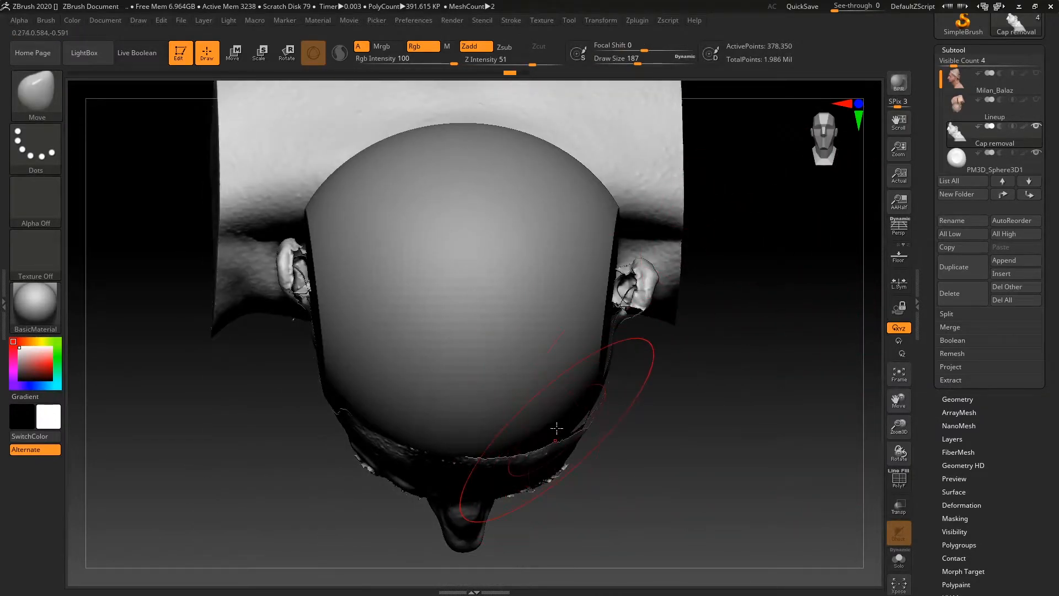
{"action": "key", "text": "space"}
{"action": "left_click_drag", "start_coordinate": [560, 402], "coordinate": [577, 402]}
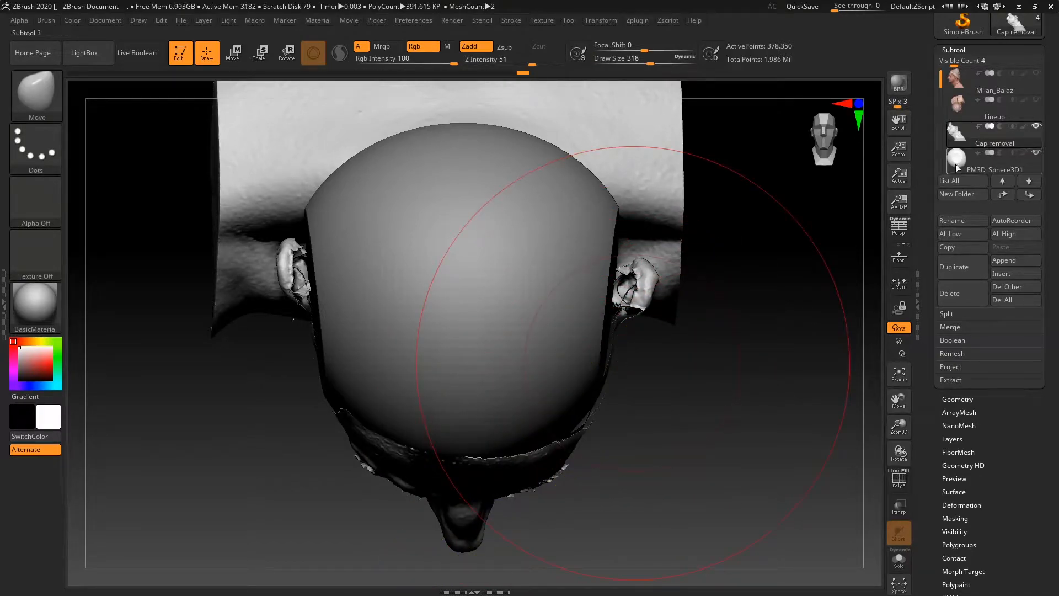
{"action": "left_click", "coordinate": [542, 434], "text": "alt"}
{"action": "key", "text": "space"}
{"action": "left_click_drag", "start_coordinate": [614, 394], "coordinate": [602, 395]}
{"action": "left_click_drag", "start_coordinate": [699, 400], "coordinate": [708, 215]}
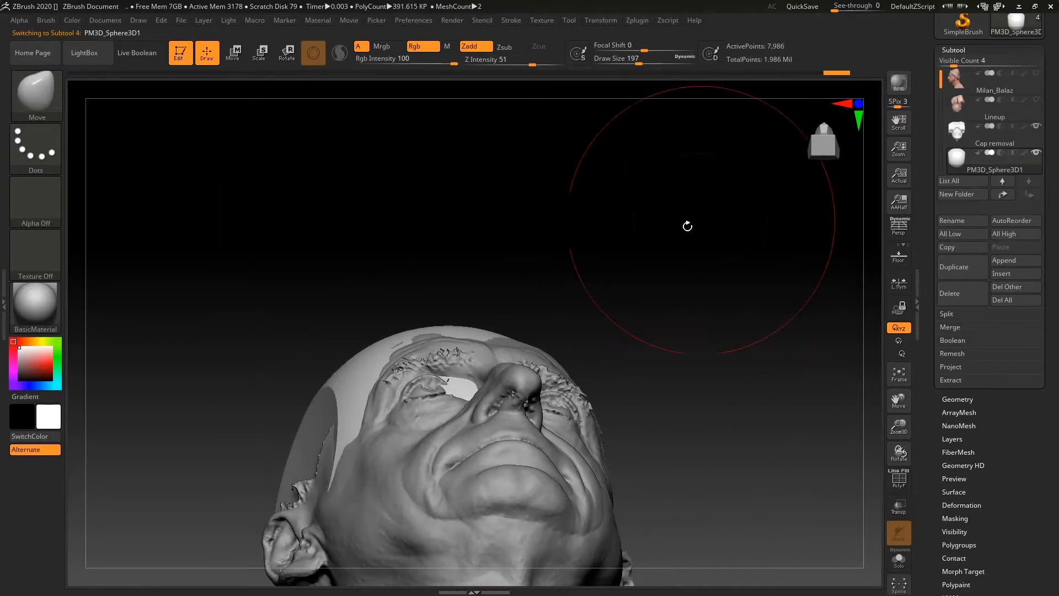
Set the draw size to 268 and move the sphere's side at the right temple.
{"action": "left_click_drag", "start_coordinate": [487, 275], "coordinate": [568, 295]}
{"action": "mouse_move", "coordinate": [662, 287]}
{"action": "left_mouse_down"}
{"action": "mouse_move", "coordinate": [693, 310]}
{"action": "mouse_move", "coordinate": [684, 328]}
{"action": "mouse_move", "coordinate": [747, 346]}
{"action": "mouse_move", "coordinate": [742, 277]}
{"action": "mouse_move", "coordinate": [751, 279]}
{"action": "left_mouse_up"}
{"action": "key", "text": "space"}
{"action": "left_click_drag", "start_coordinate": [348, 339], "coordinate": [357, 334]}
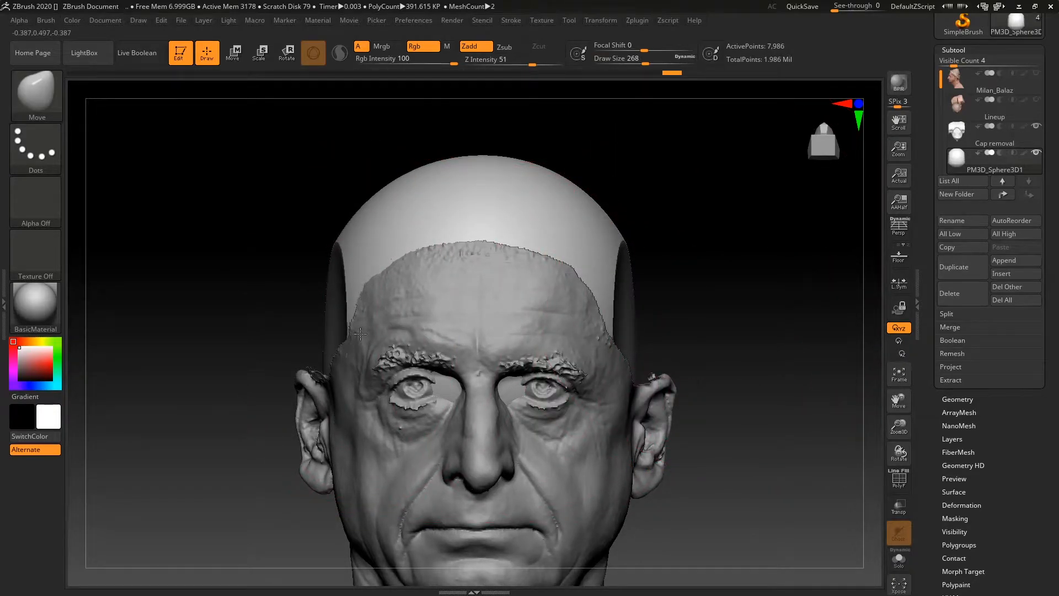
Set the draw size to 187, then reshape and smooth the sphere's trimmed side above the left ear.
{"action": "mouse_move", "coordinate": [688, 272]}
{"action": "left_mouse_down"}
{"action": "mouse_move", "coordinate": [804, 354]}
{"action": "mouse_move", "coordinate": [778, 348]}
{"action": "mouse_move", "coordinate": [779, 312]}
{"action": "mouse_move", "coordinate": [735, 307]}
{"action": "left_mouse_up"}
{"action": "key", "text": "space"}
{"action": "left_click_drag", "start_coordinate": [648, 316], "coordinate": [643, 316]}
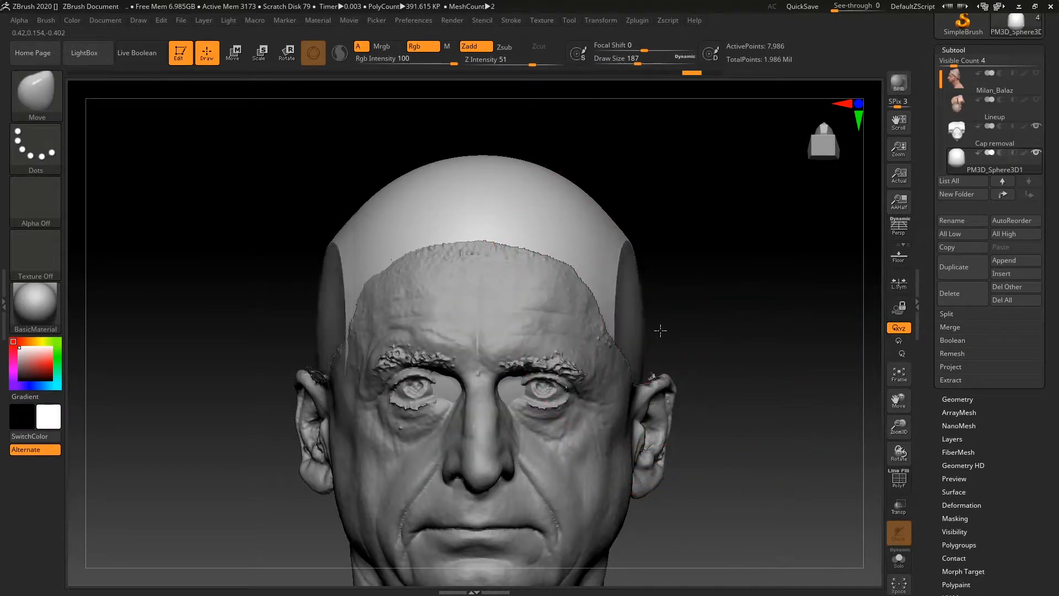
{"action": "left_click_drag", "start_coordinate": [660, 333], "coordinate": [729, 364]}
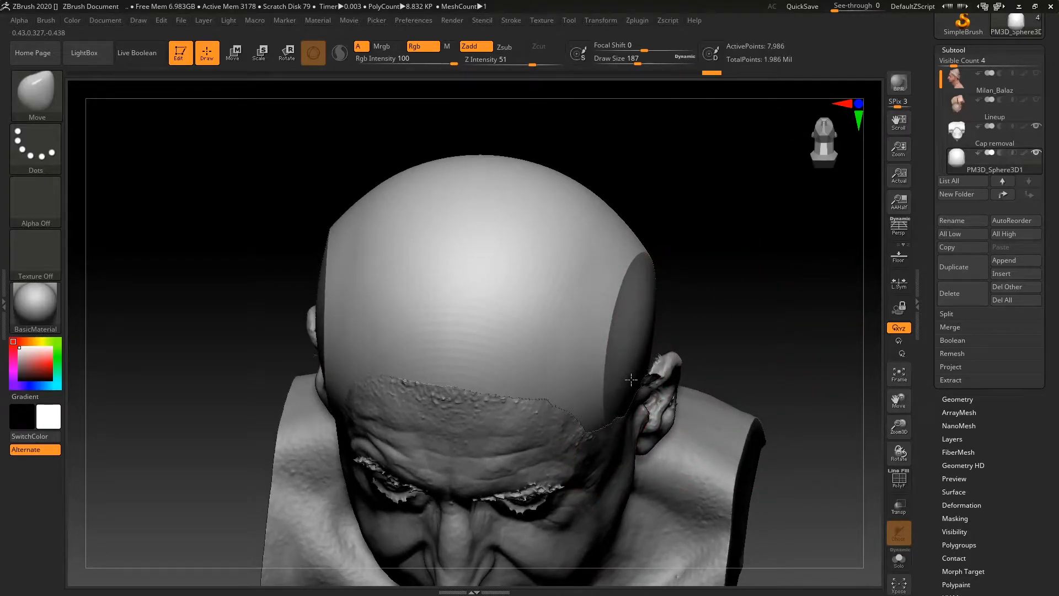
{"action": "left_click_drag", "start_coordinate": [726, 308], "coordinate": [677, 305], "text": "shift"}
{"action": "mouse_move", "coordinate": [623, 326]}
{"action": "left_mouse_down", "text": "shift"}
{"action": "mouse_move", "coordinate": [615, 340]}
{"action": "mouse_move", "coordinate": [621, 331]}
{"action": "left_mouse_up", "text": "shift"}
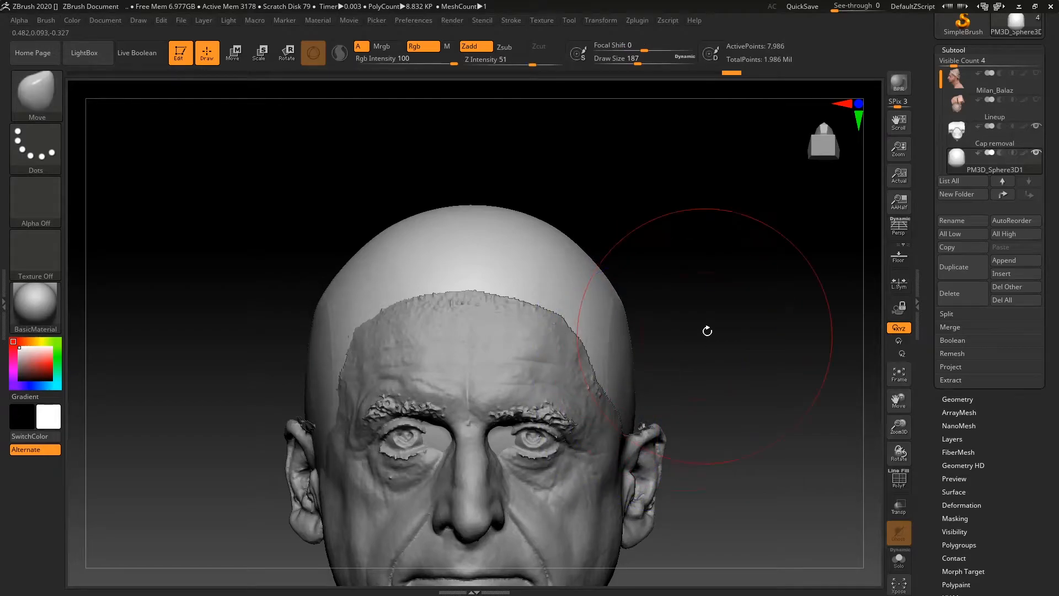
Move the sphere's surface at the right temple and above the right ear to meet the scan's edge.
{"action": "left_click_drag", "start_coordinate": [700, 341], "coordinate": [668, 358]}
{"action": "left_click_drag", "start_coordinate": [700, 247], "coordinate": [802, 269]}
{"action": "mouse_move", "coordinate": [758, 324]}
{"action": "left_mouse_down"}
{"action": "mouse_move", "coordinate": [731, 255]}
{"action": "mouse_move", "coordinate": [790, 273]}
{"action": "mouse_move", "coordinate": [673, 272]}
{"action": "mouse_move", "coordinate": [772, 275]}
{"action": "mouse_move", "coordinate": [762, 370]}
{"action": "left_mouse_up"}
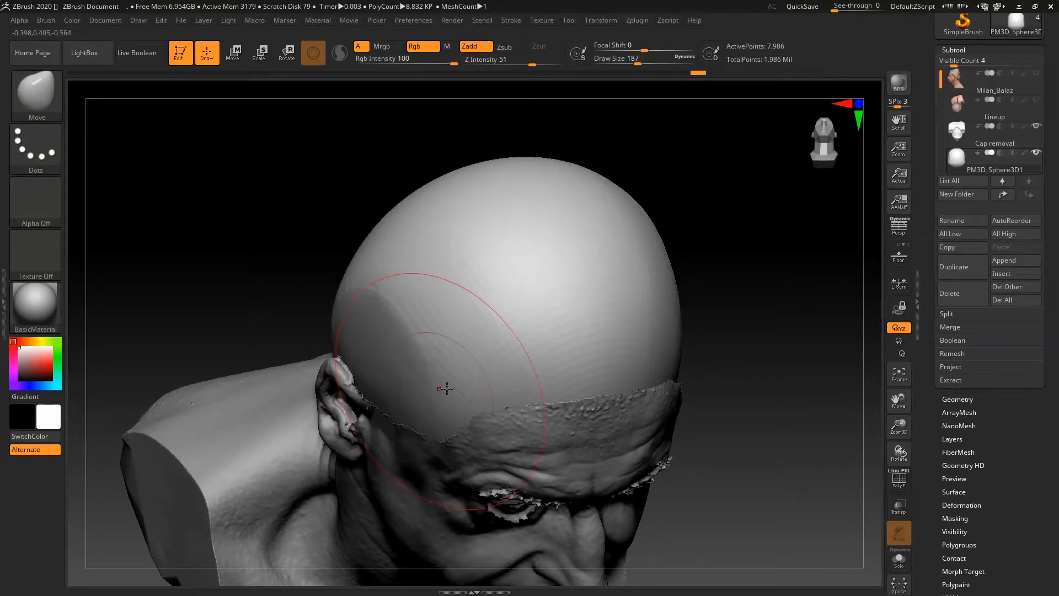
{"action": "left_click_drag", "start_coordinate": [293, 214], "coordinate": [356, 312]}
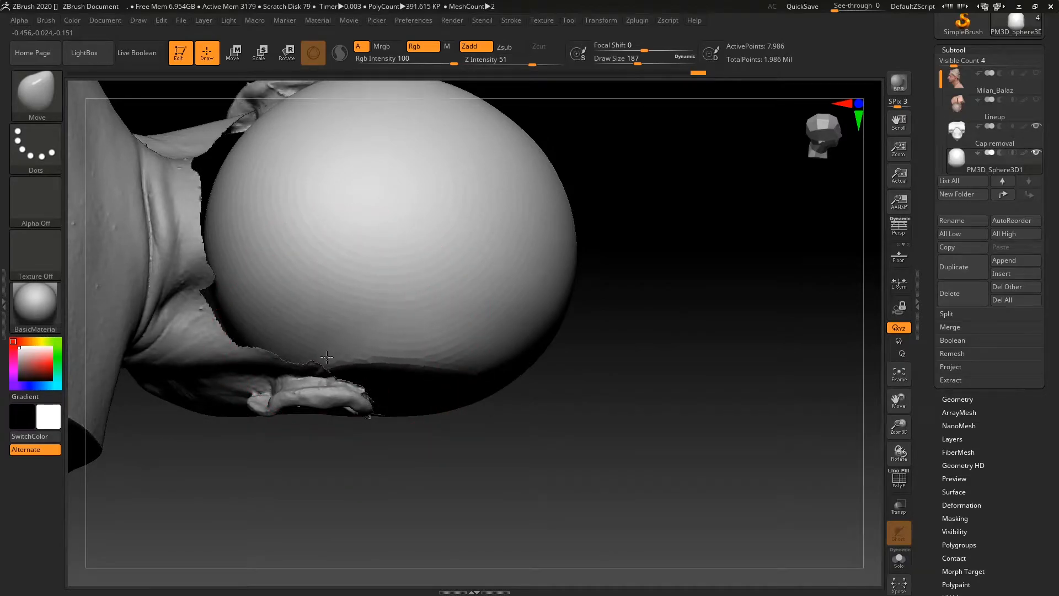
{"action": "left_click_drag", "start_coordinate": [326, 360], "coordinate": [554, 384]}
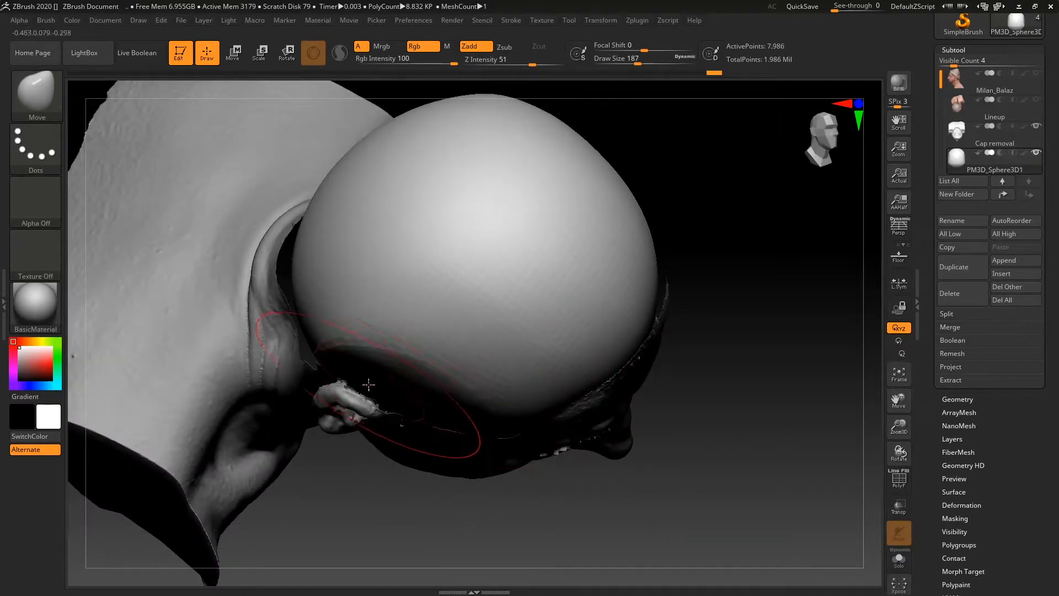
{"action": "left_click_drag", "start_coordinate": [364, 393], "coordinate": [383, 383]}
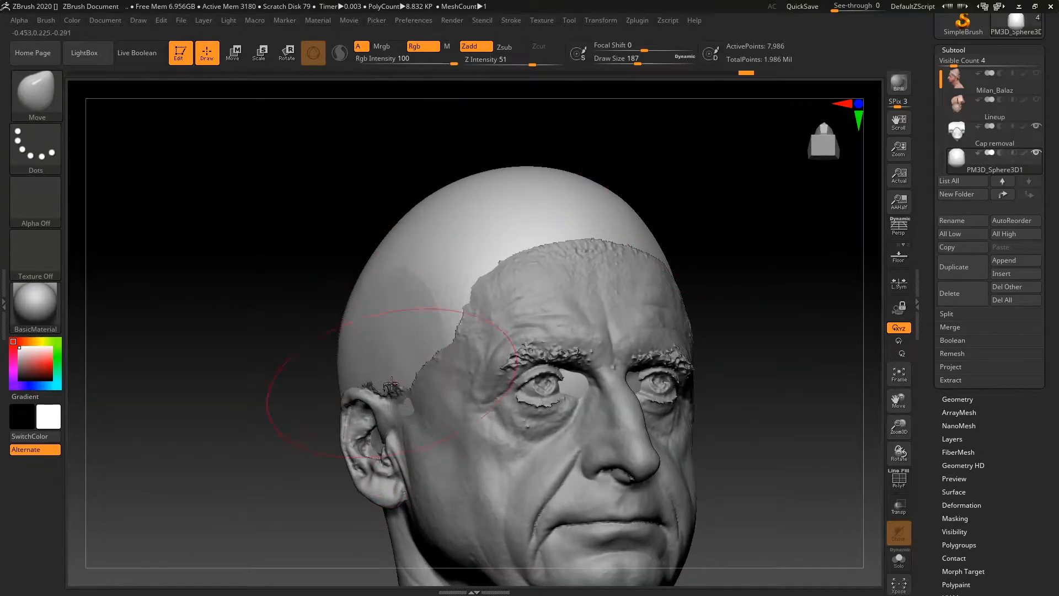
Undo the last stroke, set the draw size to 217 and move the sphere's surface at the left temple toward the scan's edge.
{"action": "left_click_drag", "start_coordinate": [742, 264], "coordinate": [665, 337]}
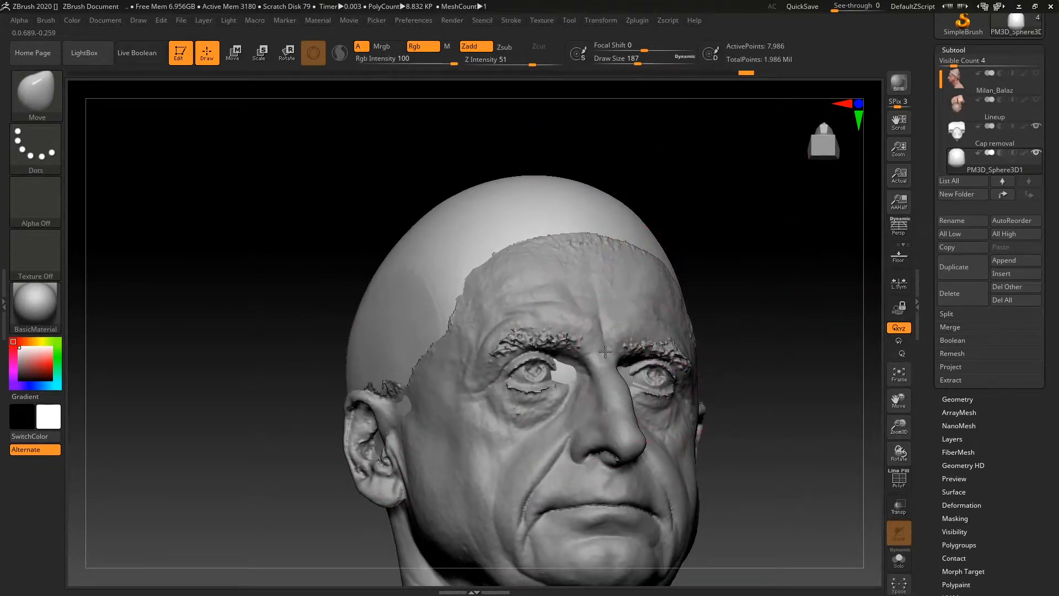
{"action": "left_click_drag", "start_coordinate": [714, 279], "coordinate": [711, 335]}
{"action": "mouse_move", "coordinate": [629, 380]}
{"action": "left_mouse_down"}
{"action": "mouse_move", "coordinate": [610, 177]}
{"action": "mouse_move", "coordinate": [768, 314]}
{"action": "mouse_move", "coordinate": [778, 253]}
{"action": "mouse_move", "coordinate": [785, 302]}
{"action": "mouse_move", "coordinate": [770, 307]}
{"action": "mouse_move", "coordinate": [760, 263]}
{"action": "left_mouse_up"}
{"action": "mouse_move", "coordinate": [760, 262]}
{"action": "left_mouse_down"}
{"action": "mouse_move", "coordinate": [673, 259]}
{"action": "mouse_move", "coordinate": [651, 295]}
{"action": "mouse_move", "coordinate": [703, 287]}
{"action": "mouse_move", "coordinate": [747, 405]}
{"action": "mouse_move", "coordinate": [750, 363]}
{"action": "mouse_move", "coordinate": [459, 432]}
{"action": "mouse_move", "coordinate": [407, 409]}
{"action": "left_mouse_up"}
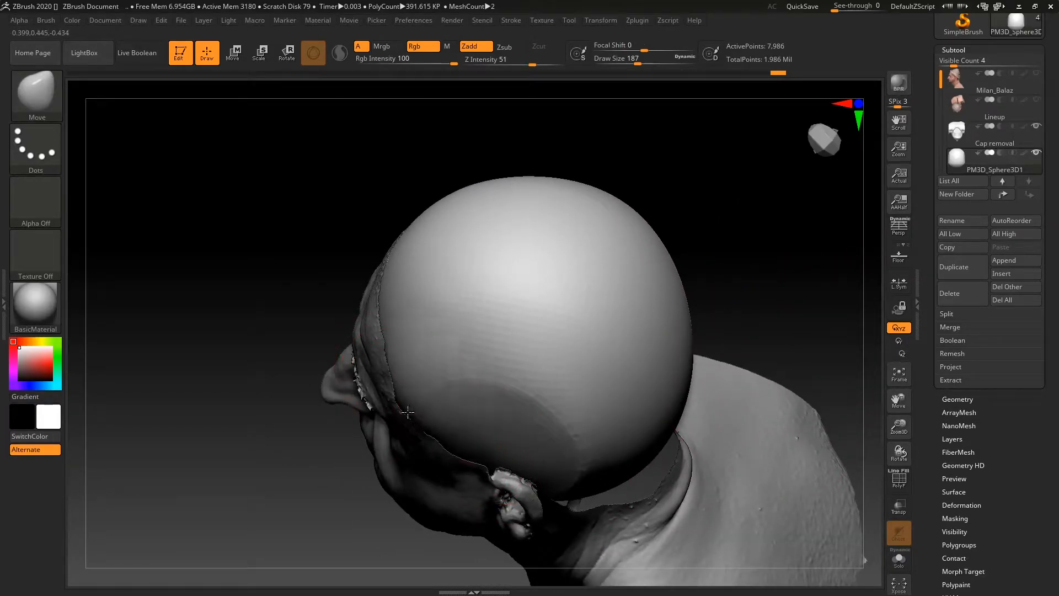
{"action": "key", "text": "ctrl+z"}
{"action": "key", "text": "space"}
{"action": "left_click_drag", "start_coordinate": [445, 353], "coordinate": [452, 354]}
{"action": "left_click_drag", "start_coordinate": [426, 392], "coordinate": [415, 397]}
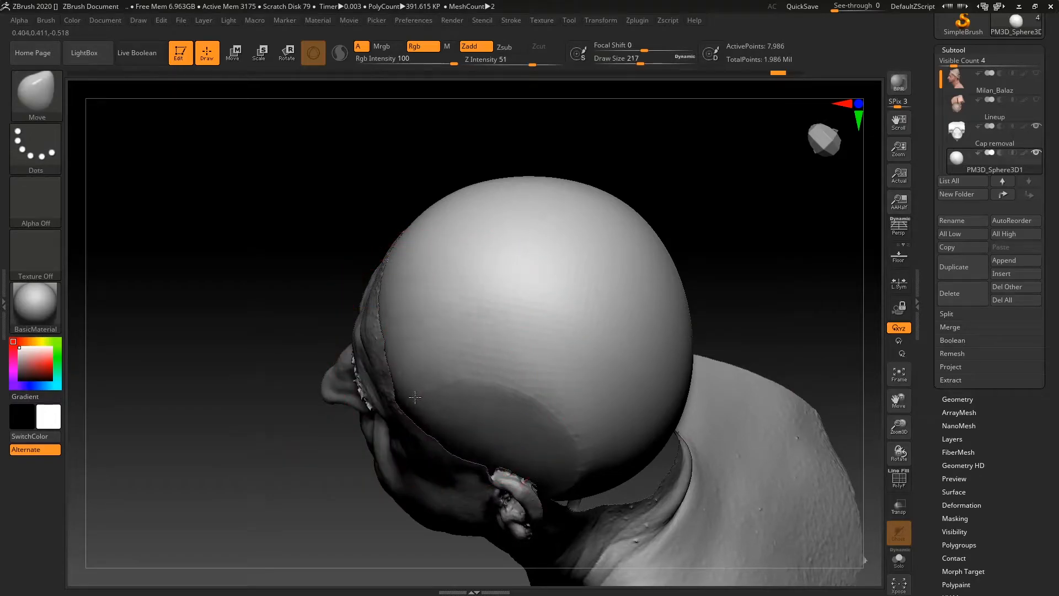
Adjust the side of the cranium above the left ear to match the head's front outline.
{"action": "left_click_drag", "start_coordinate": [348, 224], "coordinate": [381, 177]}
{"action": "left_click_drag", "start_coordinate": [627, 243], "coordinate": [558, 260]}
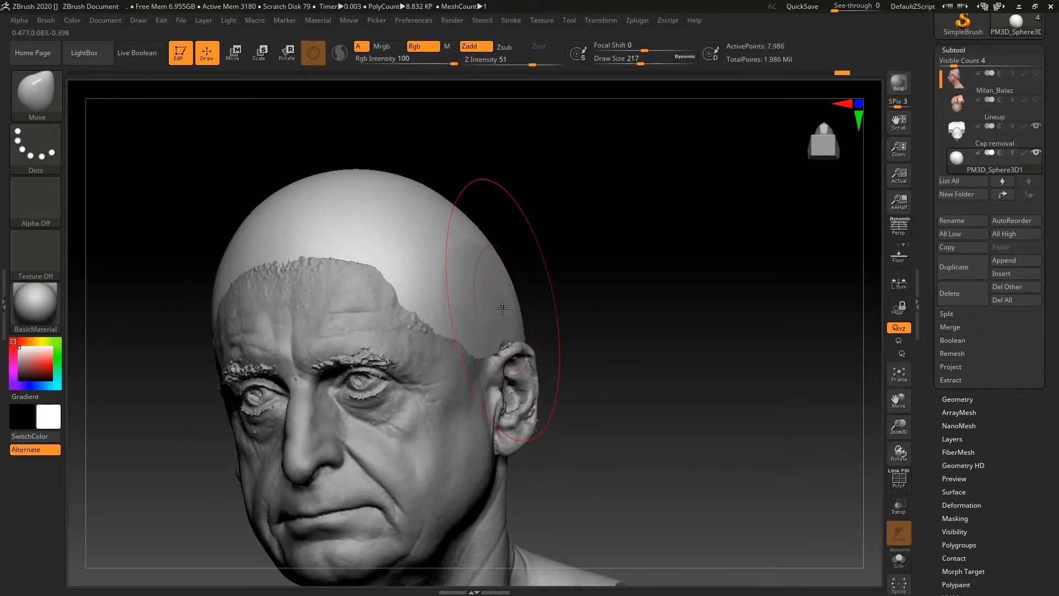
{"action": "left_click_drag", "start_coordinate": [543, 287], "coordinate": [559, 283], "text": "shift"}
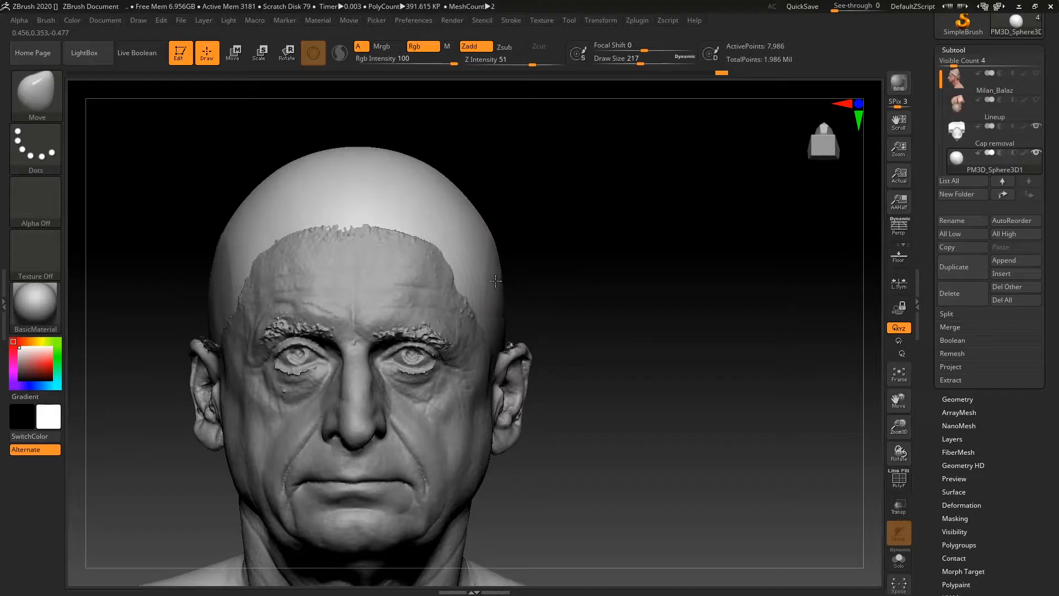
{"action": "mouse_move", "coordinate": [569, 272]}
{"action": "left_mouse_down"}
{"action": "mouse_move", "coordinate": [482, 272]}
{"action": "mouse_move", "coordinate": [501, 281]}
{"action": "left_mouse_up"}
Refine the sphere around the left temple with the Move brush at draw sizes 116 and 197.
{"action": "key", "text": "space"}
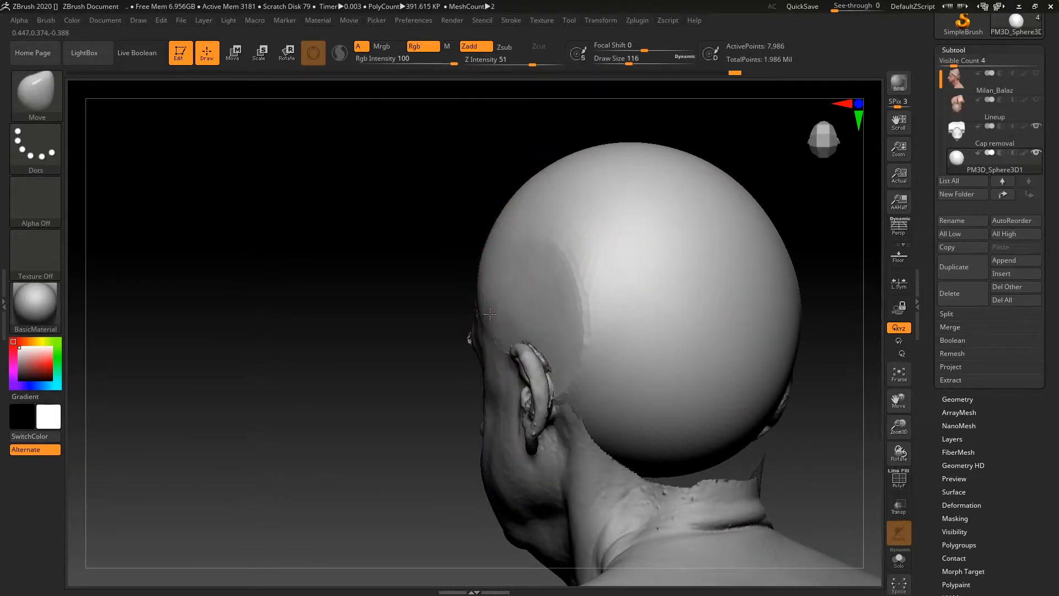
{"action": "left_click_drag", "start_coordinate": [407, 294], "coordinate": [532, 265], "text": "shift"}
{"action": "key", "text": "ctrl"}
{"action": "key", "text": "space"}
{"action": "left_click_drag", "start_coordinate": [575, 294], "coordinate": [605, 345]}
{"action": "key", "text": "space"}
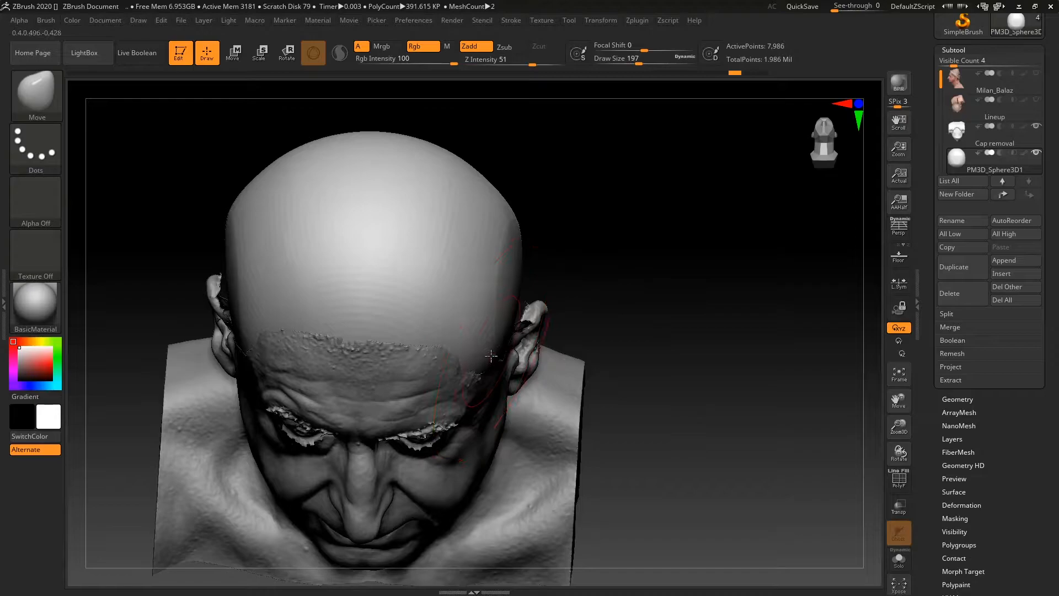
Switch to the TrimDynamic brush and examine the cranium's transition to the face from several angles.
{"action": "mouse_move", "coordinate": [644, 237]}
{"action": "left_mouse_down"}
{"action": "mouse_move", "coordinate": [610, 254]}
{"action": "mouse_move", "coordinate": [581, 236]}
{"action": "mouse_move", "coordinate": [604, 194]}
{"action": "mouse_move", "coordinate": [605, 216]}
{"action": "left_mouse_up"}
{"action": "key", "text": "b"}
{"action": "key", "text": "t"}
{"action": "key", "text": "d"}
{"action": "left_click_drag", "start_coordinate": [573, 274], "coordinate": [462, 357]}
{"action": "mouse_move", "coordinate": [623, 207]}
{"action": "left_mouse_down"}
{"action": "mouse_move", "coordinate": [607, 264]}
{"action": "mouse_move", "coordinate": [624, 320]}
{"action": "left_mouse_up"}
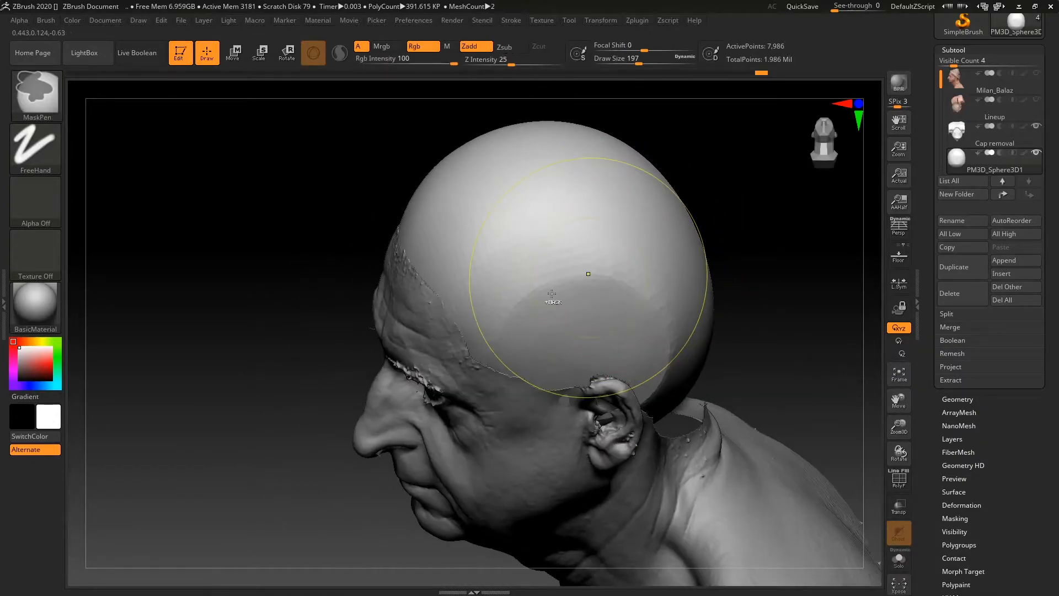
{"action": "left_click_drag", "start_coordinate": [359, 160], "coordinate": [421, 136], "text": "shift"}
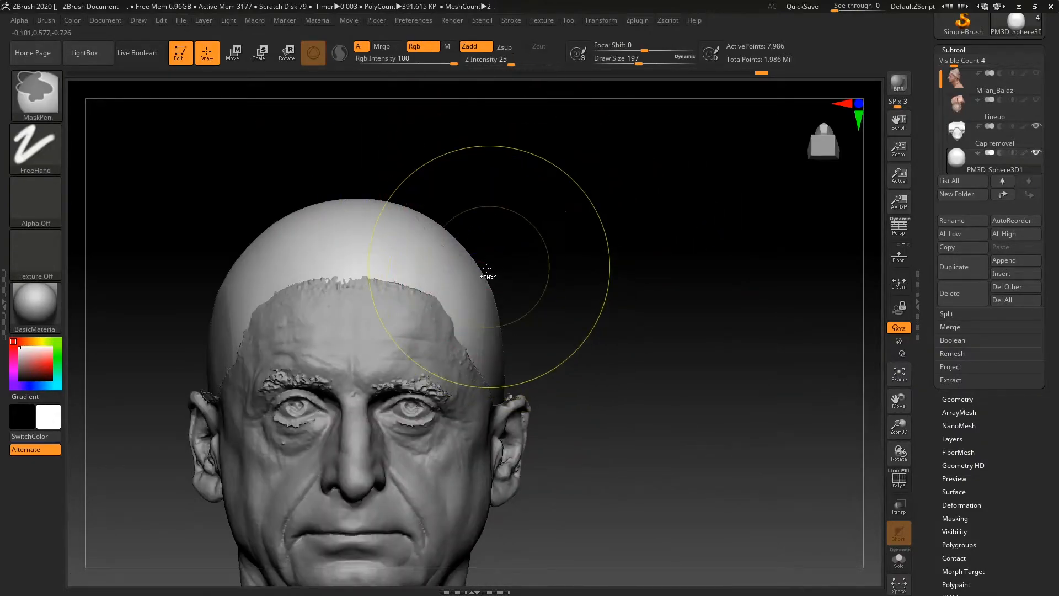
{"action": "mouse_move", "coordinate": [502, 235]}
{"action": "left_mouse_down"}
{"action": "mouse_move", "coordinate": [567, 232]}
{"action": "mouse_move", "coordinate": [551, 234]}
{"action": "left_mouse_up"}
{"action": "left_click_drag", "start_coordinate": [626, 296], "coordinate": [598, 317]}
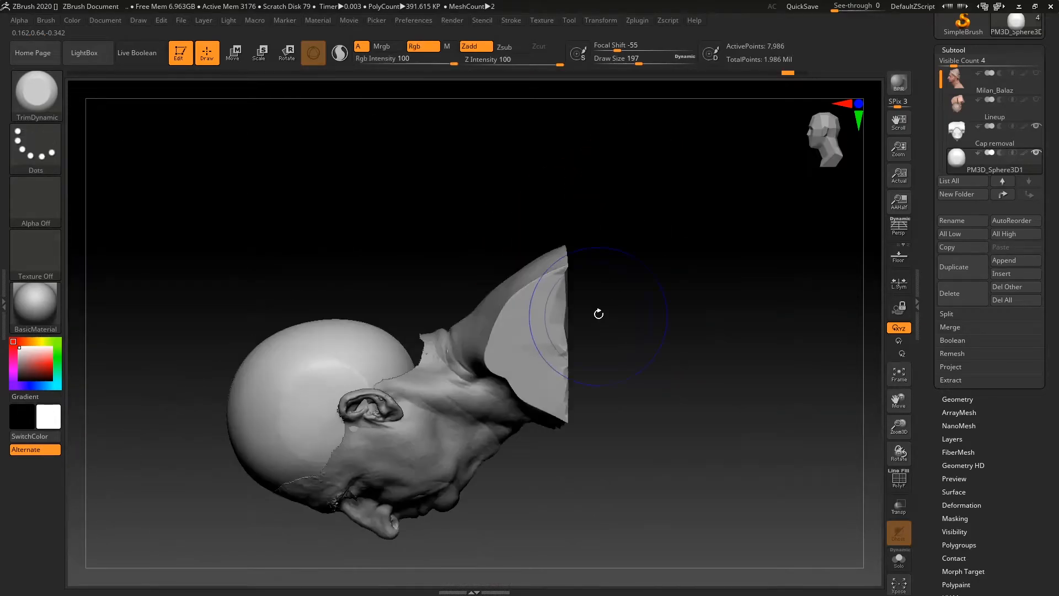
Switch back to the Move brush, enlarge its draw size and adjust the sphere around the left ear.
{"action": "mouse_move", "coordinate": [657, 229]}
{"action": "left_mouse_down"}
{"action": "mouse_move", "coordinate": [709, 248]}
{"action": "mouse_move", "coordinate": [745, 237]}
{"action": "mouse_move", "coordinate": [664, 239]}
{"action": "mouse_move", "coordinate": [633, 305]}
{"action": "mouse_move", "coordinate": [658, 232]}
{"action": "mouse_move", "coordinate": [657, 276]}
{"action": "mouse_move", "coordinate": [681, 327]}
{"action": "left_mouse_up"}
{"action": "key", "text": "b"}
{"action": "key", "text": "m"}
{"action": "key", "text": "v"}
{"action": "key", "text": "space"}
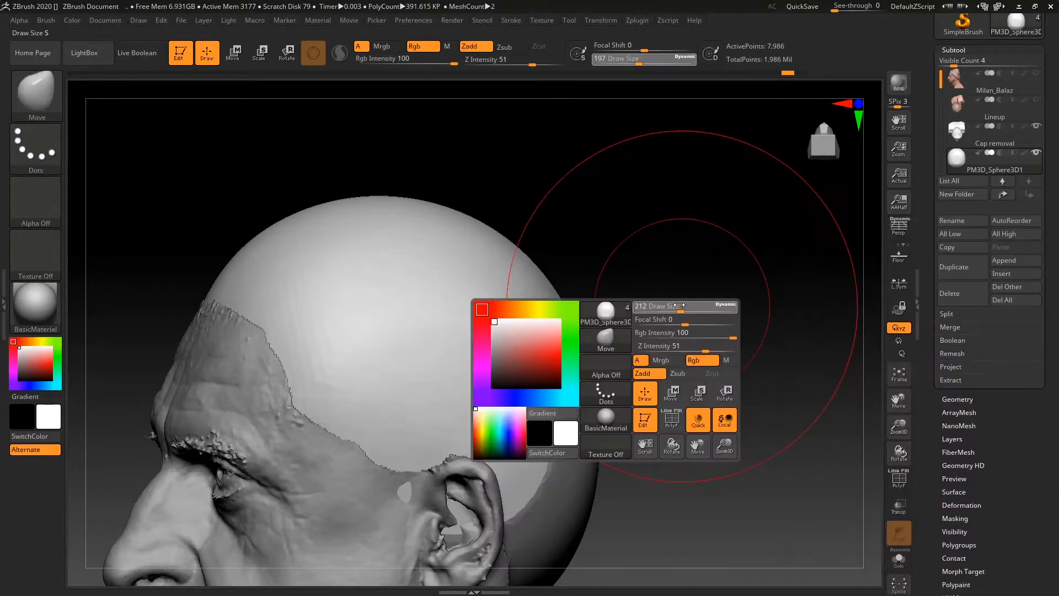
{"action": "left_click_drag", "start_coordinate": [410, 508], "coordinate": [405, 492], "text": "shift"}
{"action": "mouse_move", "coordinate": [696, 349]}
{"action": "left_mouse_down"}
{"action": "mouse_move", "coordinate": [713, 406]}
{"action": "mouse_move", "coordinate": [714, 383]}
{"action": "left_mouse_up"}
Set the draw size to 154 and rework the sphere's edge above the left ear, undoing the last stroke.
{"action": "key", "text": "space"}
{"action": "mouse_move", "coordinate": [716, 371]}
{"action": "left_mouse_down"}
{"action": "mouse_move", "coordinate": [749, 296]}
{"action": "mouse_move", "coordinate": [764, 295]}
{"action": "left_mouse_up"}
{"action": "left_click_drag", "start_coordinate": [465, 477], "coordinate": [467, 481]}
{"action": "left_click_drag", "start_coordinate": [662, 411], "coordinate": [596, 397]}
{"action": "key", "text": "space"}
{"action": "key", "text": "ctrl+z"}
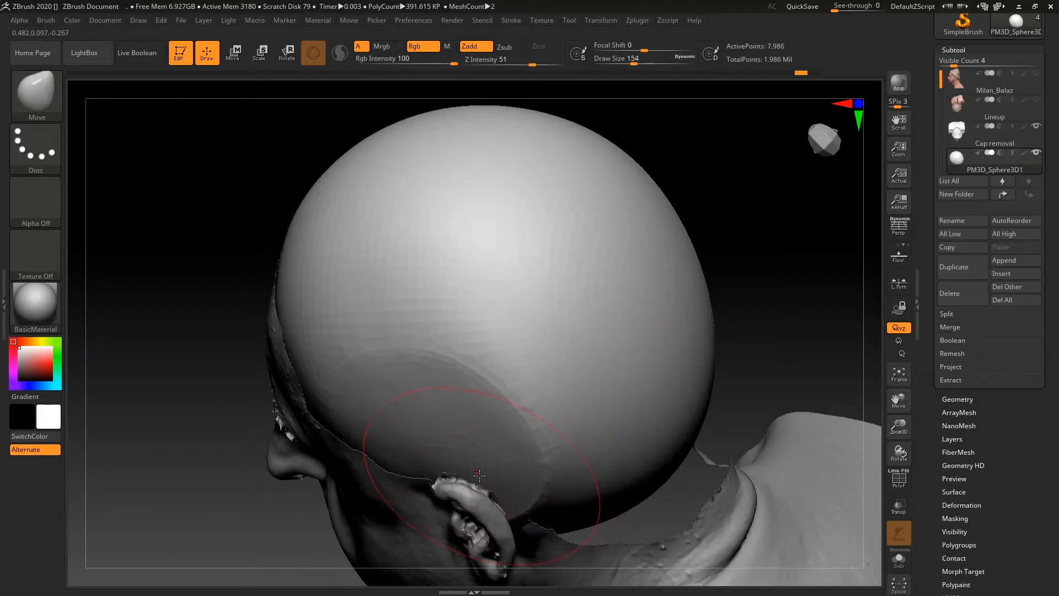
{"action": "left_click_drag", "start_coordinate": [781, 295], "coordinate": [705, 346]}
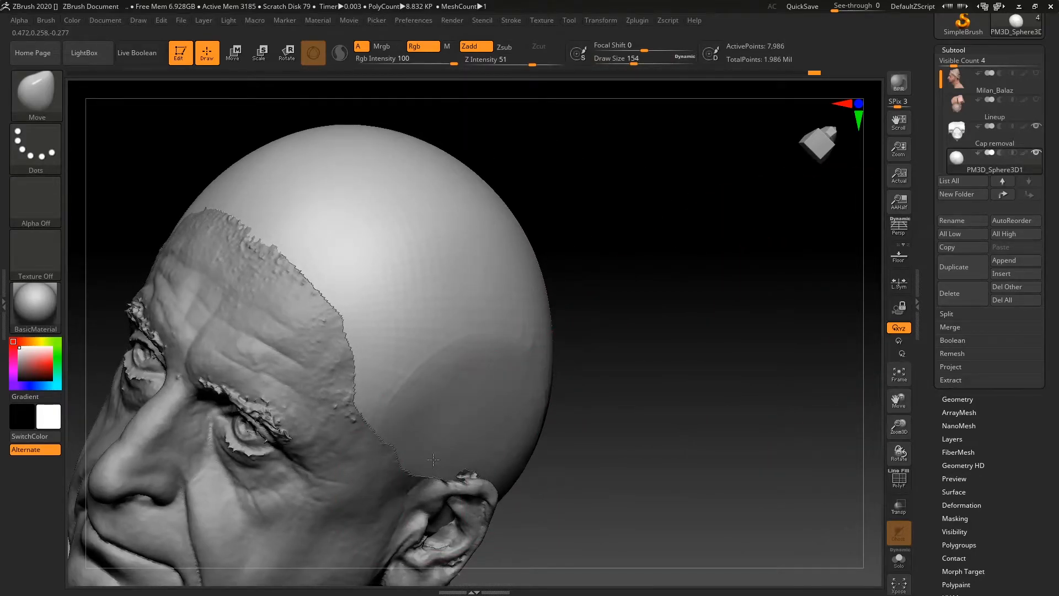
Switch to the ClayBuildup brush at draw size 94 and build up and smooth the cranium behind the left ear.
{"action": "left_click_drag", "start_coordinate": [624, 407], "coordinate": [537, 469]}
{"action": "left_click_drag", "start_coordinate": [612, 437], "coordinate": [485, 449]}
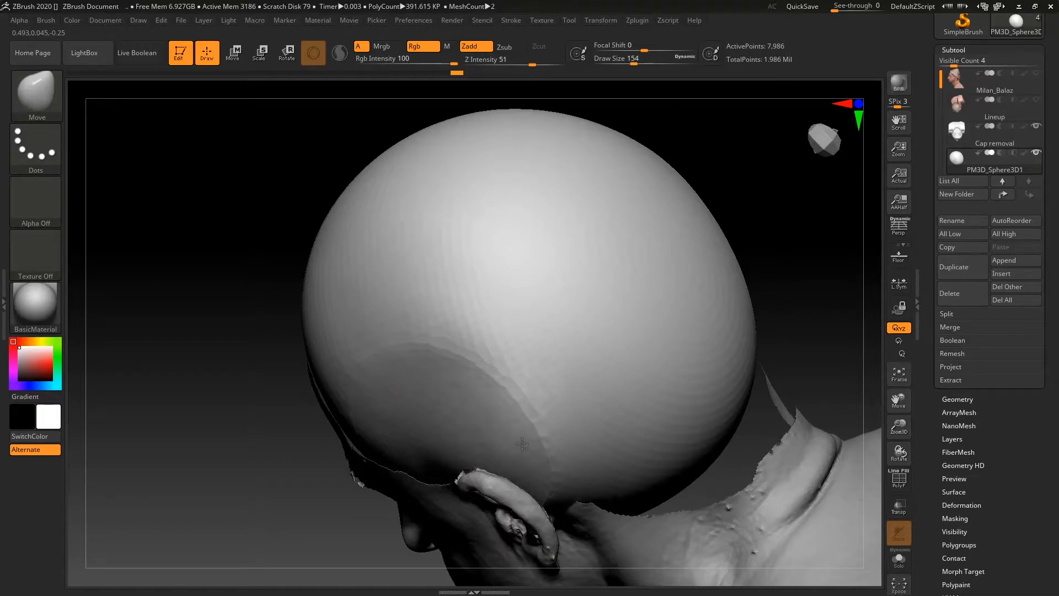
{"action": "mouse_move", "coordinate": [723, 237]}
{"action": "left_mouse_down"}
{"action": "mouse_move", "coordinate": [764, 246]}
{"action": "mouse_move", "coordinate": [754, 229]}
{"action": "mouse_move", "coordinate": [739, 231]}
{"action": "left_mouse_up"}
{"action": "key", "text": "b"}
{"action": "key", "text": "c"}
{"action": "key", "text": "b"}
{"action": "key", "text": "space"}
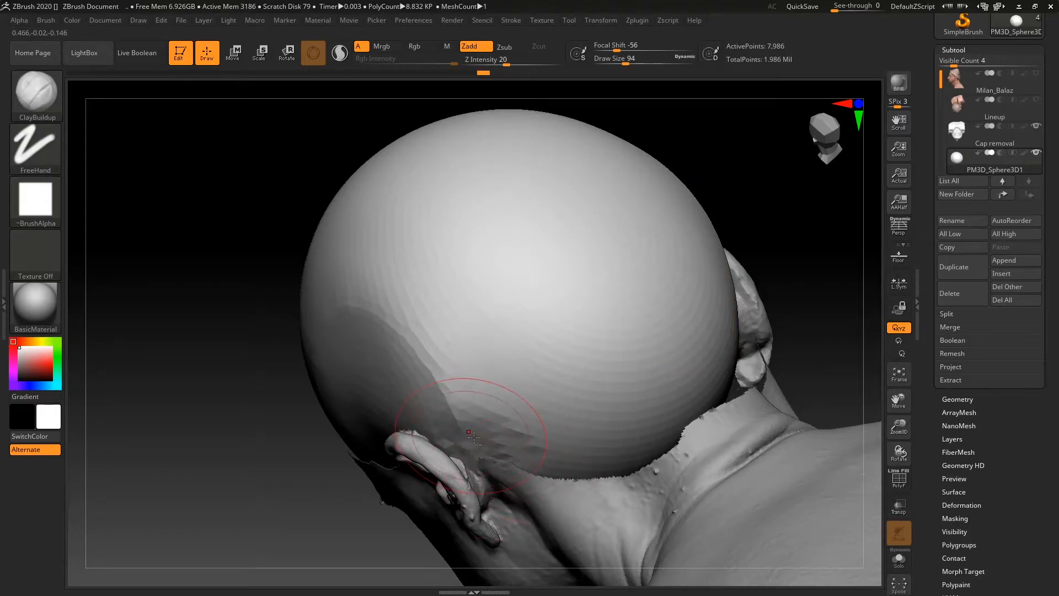
{"action": "key", "text": "shift"}
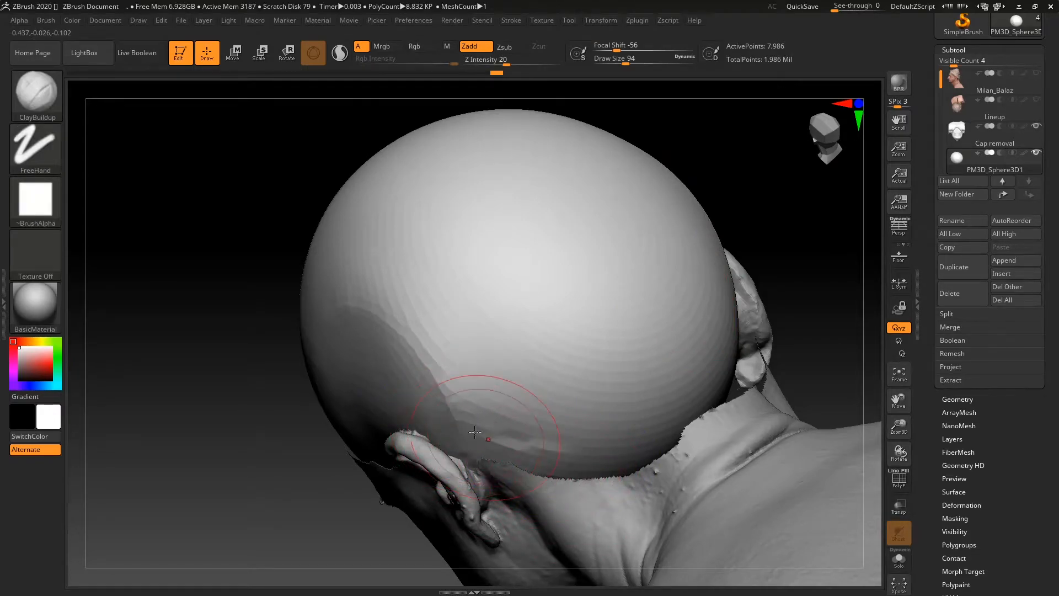
{"action": "left_click_drag", "start_coordinate": [810, 353], "coordinate": [455, 439]}
{"action": "key", "text": "shift"}
Refine the sphere's surface above and in front of the left ear with ClayBuildup, smoothing the transition.
{"action": "mouse_move", "coordinate": [794, 342]}
{"action": "left_mouse_down"}
{"action": "mouse_move", "coordinate": [712, 348]}
{"action": "mouse_move", "coordinate": [698, 331]}
{"action": "mouse_move", "coordinate": [837, 312]}
{"action": "mouse_move", "coordinate": [827, 350]}
{"action": "mouse_move", "coordinate": [383, 522]}
{"action": "mouse_move", "coordinate": [664, 539]}
{"action": "mouse_move", "coordinate": [684, 521]}
{"action": "left_mouse_up"}
{"action": "mouse_move", "coordinate": [601, 419]}
{"action": "left_mouse_down"}
{"action": "mouse_move", "coordinate": [636, 326]}
{"action": "mouse_move", "coordinate": [613, 315]}
{"action": "left_mouse_up"}
{"action": "left_click_drag", "start_coordinate": [356, 422], "coordinate": [337, 444]}
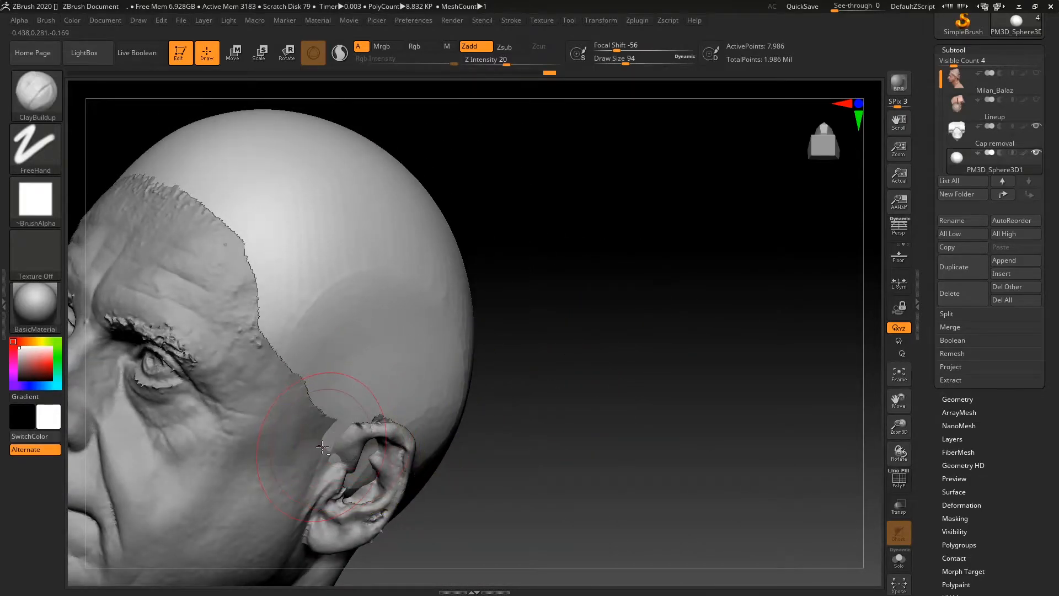
{"action": "left_click_drag", "start_coordinate": [592, 387], "coordinate": [574, 441]}
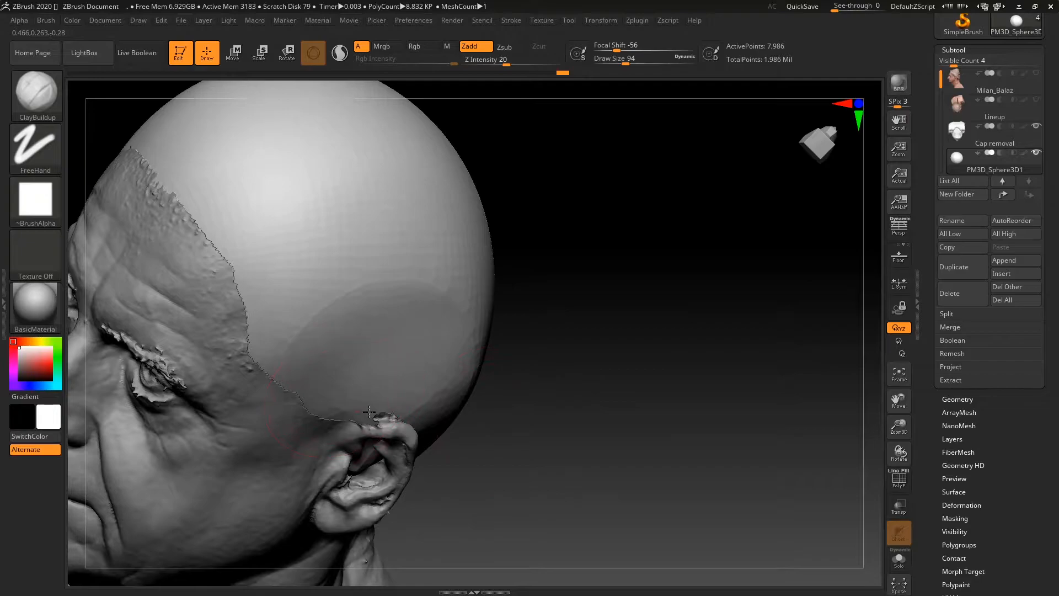
{"action": "left_click_drag", "start_coordinate": [390, 412], "coordinate": [313, 408]}
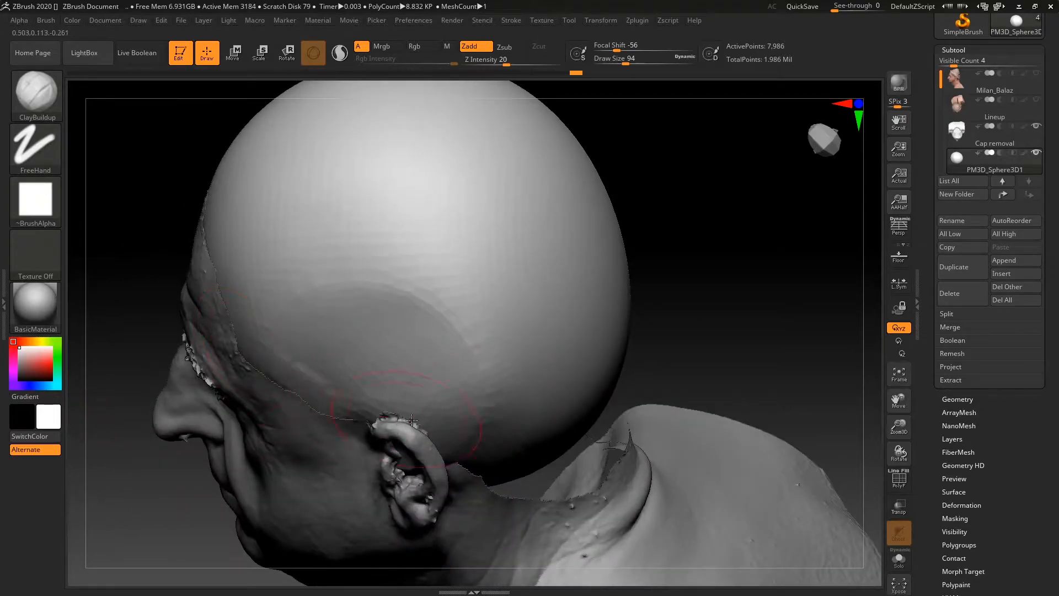
{"action": "left_click_drag", "start_coordinate": [295, 362], "coordinate": [321, 379], "text": "shift"}
Flatten the cranium above the left ear with the TrimDynamic brush and smooth the trimmed area into the temple.
{"action": "left_click_drag", "start_coordinate": [701, 308], "coordinate": [844, 270]}
{"action": "left_click_drag", "start_coordinate": [662, 317], "coordinate": [605, 310]}
{"action": "key", "text": "b"}
{"action": "key", "text": "t"}
{"action": "key", "text": "d"}
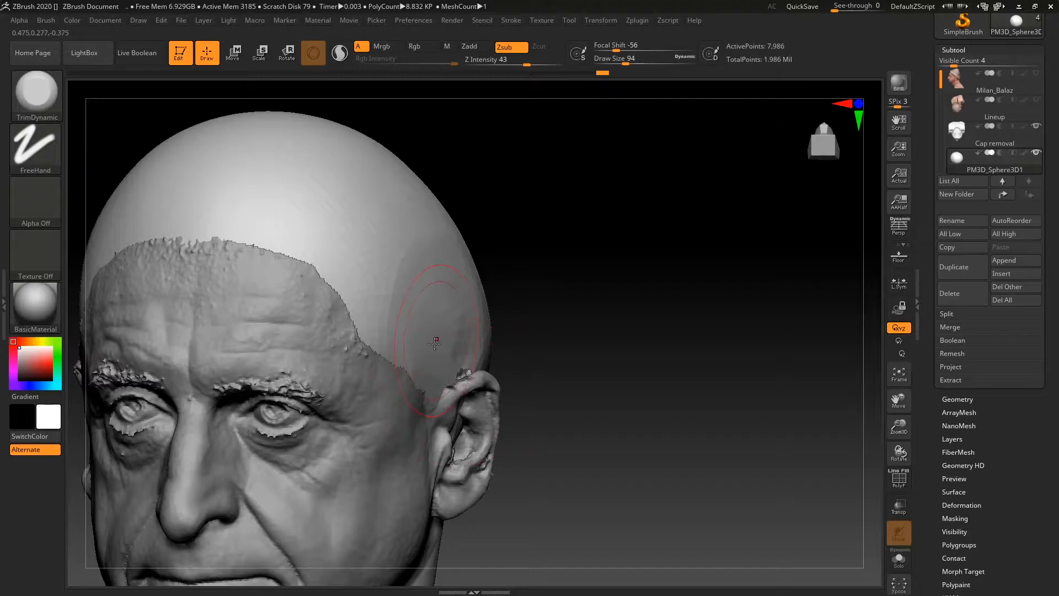
{"action": "left_click_drag", "start_coordinate": [452, 308], "coordinate": [461, 296], "text": "shift"}
{"action": "left_click_drag", "start_coordinate": [538, 322], "coordinate": [571, 304]}
{"action": "left_click_drag", "start_coordinate": [560, 343], "coordinate": [477, 358]}
{"action": "mouse_move", "coordinate": [501, 321]}
{"action": "left_mouse_down", "text": "shift"}
{"action": "mouse_move", "coordinate": [495, 357]}
{"action": "mouse_move", "coordinate": [510, 316]}
{"action": "left_mouse_up", "text": "shift"}
{"action": "mouse_move", "coordinate": [338, 340]}
{"action": "left_mouse_down"}
{"action": "mouse_move", "coordinate": [558, 287]}
{"action": "mouse_move", "coordinate": [610, 222]}
{"action": "mouse_move", "coordinate": [619, 415]}
{"action": "left_mouse_up"}
{"action": "left_click_drag", "start_coordinate": [495, 336], "coordinate": [490, 322], "text": "shift"}
{"action": "left_click_drag", "start_coordinate": [491, 368], "coordinate": [492, 342], "text": "shift"}
Append a Cylinder3D as a new subtool for filling the gap at the back of the neck.
{"action": "mouse_move", "coordinate": [574, 309]}
{"action": "left_mouse_down"}
{"action": "mouse_move", "coordinate": [527, 313]}
{"action": "mouse_move", "coordinate": [520, 298]}
{"action": "left_mouse_up"}
{"action": "mouse_move", "coordinate": [650, 301]}
{"action": "left_mouse_down"}
{"action": "mouse_move", "coordinate": [653, 370]}
{"action": "mouse_move", "coordinate": [605, 246]}
{"action": "mouse_move", "coordinate": [559, 279]}
{"action": "left_mouse_up"}
{"action": "left_click_drag", "start_coordinate": [357, 449], "coordinate": [482, 471]}
{"action": "mouse_move", "coordinate": [650, 303]}
{"action": "left_mouse_down", "text": "alt"}
{"action": "mouse_move", "coordinate": [634, 276]}
{"action": "mouse_move", "coordinate": [654, 289]}
{"action": "left_mouse_up", "text": "alt"}
{"action": "left_click_drag", "start_coordinate": [654, 288], "coordinate": [716, 239]}
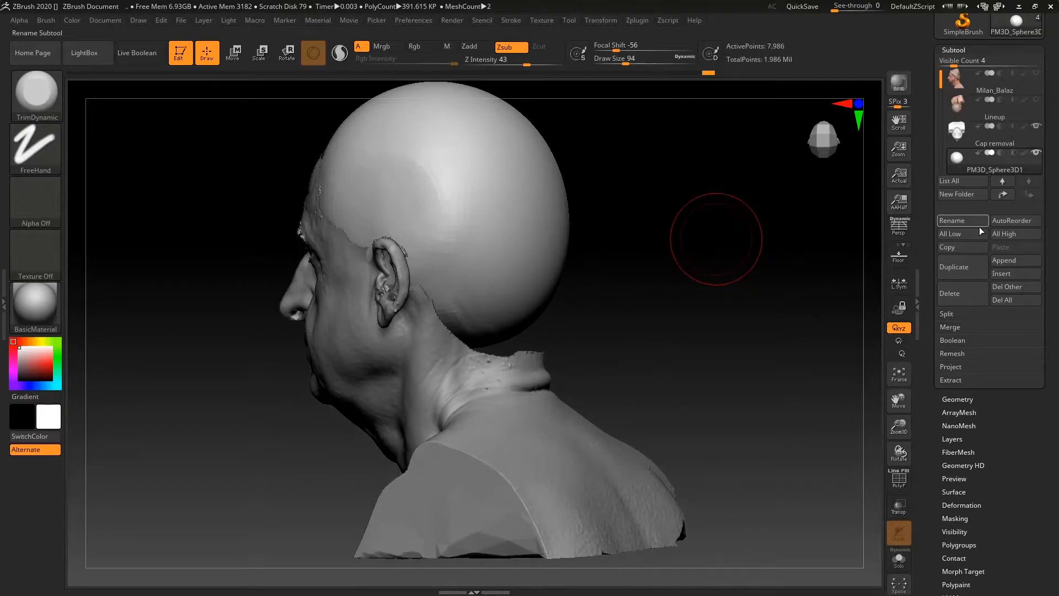
{"action": "left_click", "coordinate": [1013, 260]}
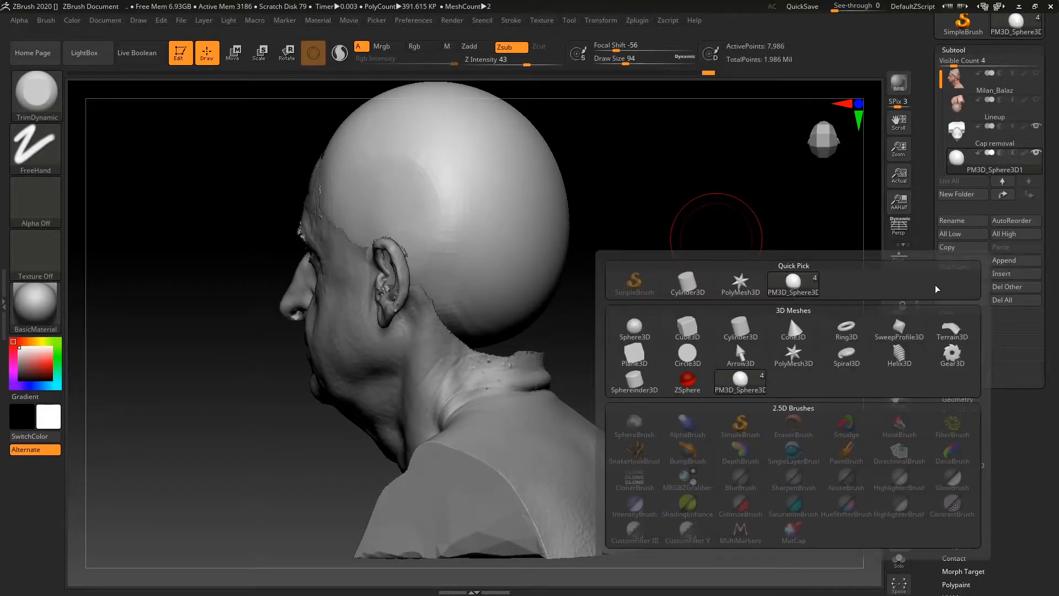
{"action": "left_click", "coordinate": [740, 329]}
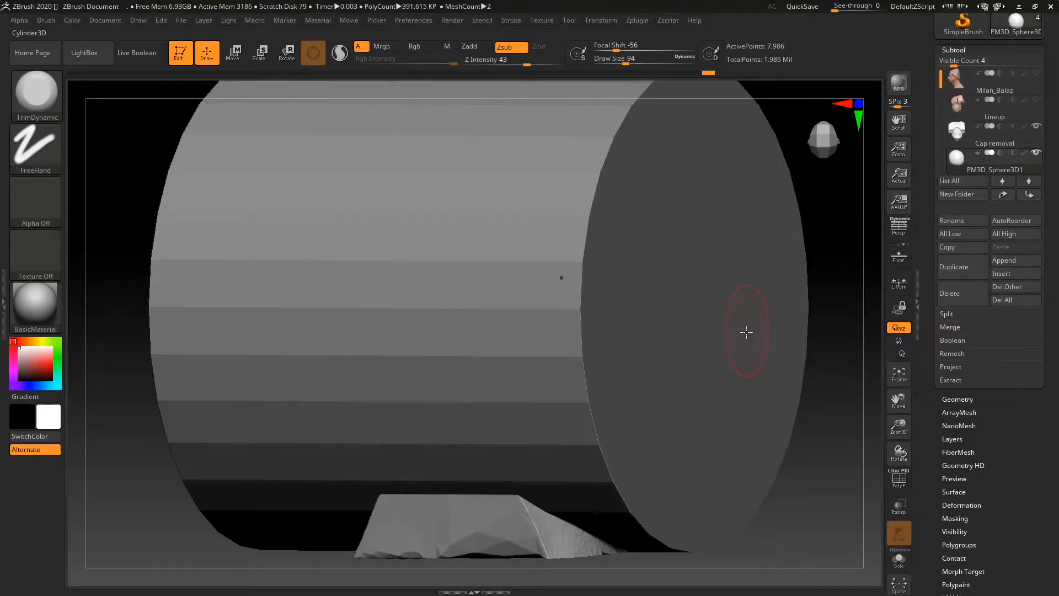
Select the cylinder subtool, scale it down and place it inside the neck beneath the cranium.
{"action": "left_click", "coordinate": [286, 54]}
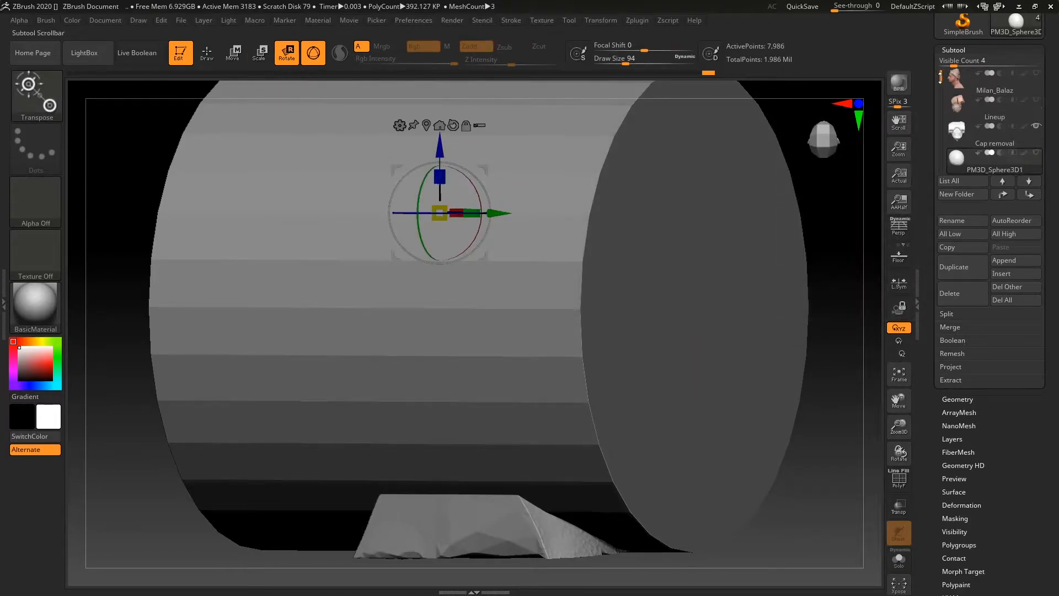
{"action": "left_click_drag", "start_coordinate": [940, 75], "coordinate": [941, 123]}
{"action": "left_click", "coordinate": [961, 134]}
{"action": "left_click_drag", "start_coordinate": [834, 216], "coordinate": [800, 215]}
{"action": "mouse_move", "coordinate": [479, 270]}
{"action": "left_mouse_down"}
{"action": "mouse_move", "coordinate": [492, 379]}
{"action": "mouse_move", "coordinate": [494, 363]}
{"action": "left_mouse_up"}
{"action": "left_click_drag", "start_coordinate": [764, 268], "coordinate": [818, 263]}
{"action": "left_click_drag", "start_coordinate": [477, 307], "coordinate": [381, 489]}
Fine-tune the cylinder's size and position at the nape, toggling the sphere's visibility to check the fit.
{"action": "left_click", "coordinate": [1035, 101]}
{"action": "left_click_drag", "start_coordinate": [726, 285], "coordinate": [622, 339]}
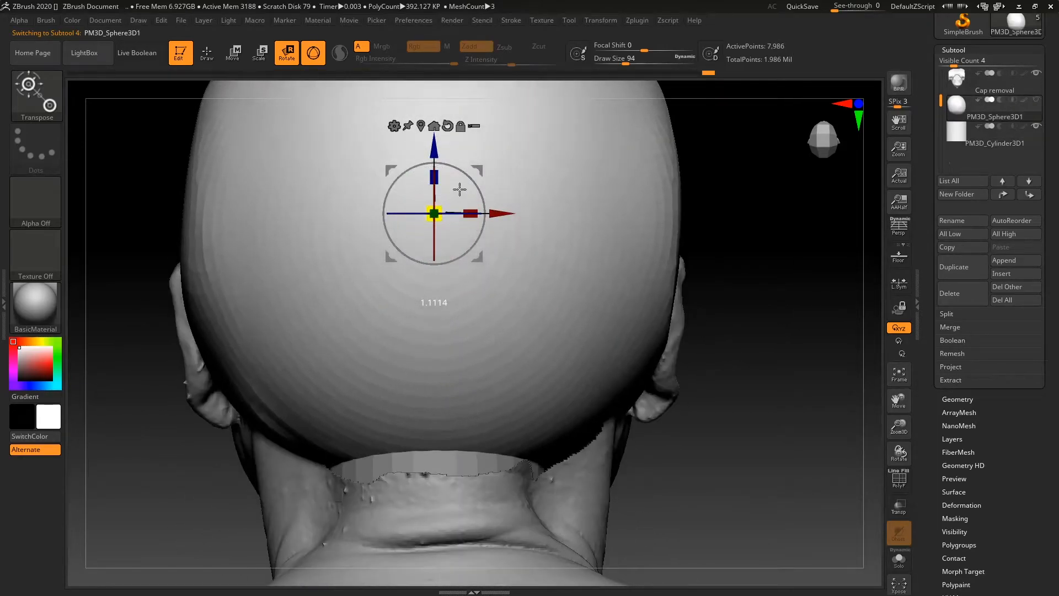
{"action": "left_click", "coordinate": [955, 136]}
{"action": "mouse_move", "coordinate": [443, 383]}
{"action": "left_mouse_down"}
{"action": "mouse_move", "coordinate": [462, 372]}
{"action": "mouse_move", "coordinate": [441, 387]}
{"action": "mouse_move", "coordinate": [438, 438]}
{"action": "mouse_move", "coordinate": [448, 333]}
{"action": "left_mouse_up"}
{"action": "left_click", "coordinate": [1036, 100]}
{"action": "left_click_drag", "start_coordinate": [714, 335], "coordinate": [546, 378]}
{"action": "left_click_drag", "start_coordinate": [434, 390], "coordinate": [473, 425]}
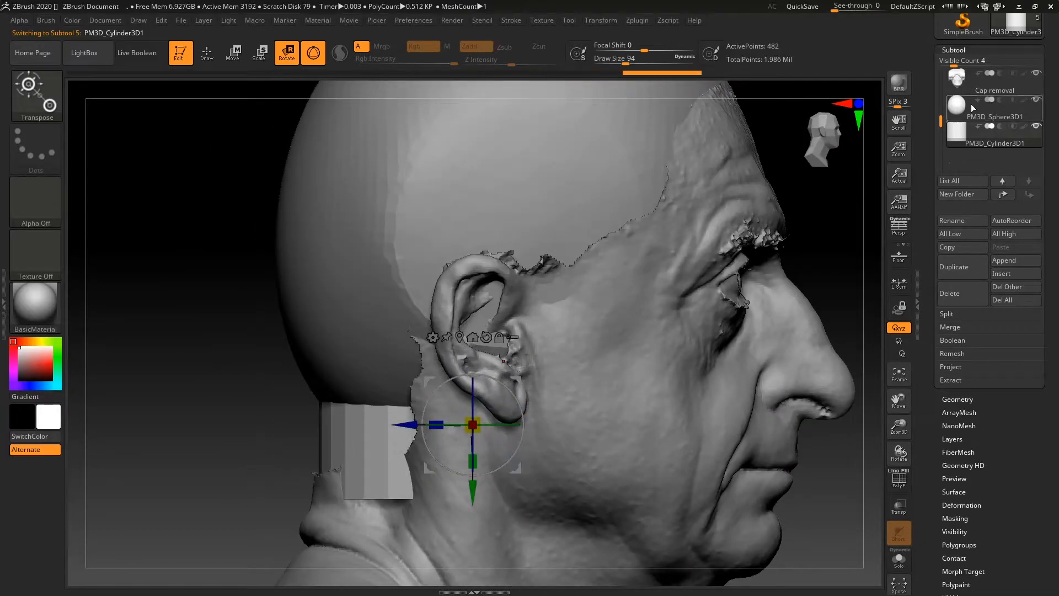
Show the Lineup scan and tilt, move and widen the cylinder to follow the back of the neck.
{"action": "left_click_drag", "start_coordinate": [942, 102], "coordinate": [943, 76]}
{"action": "left_click", "coordinate": [1038, 100]}
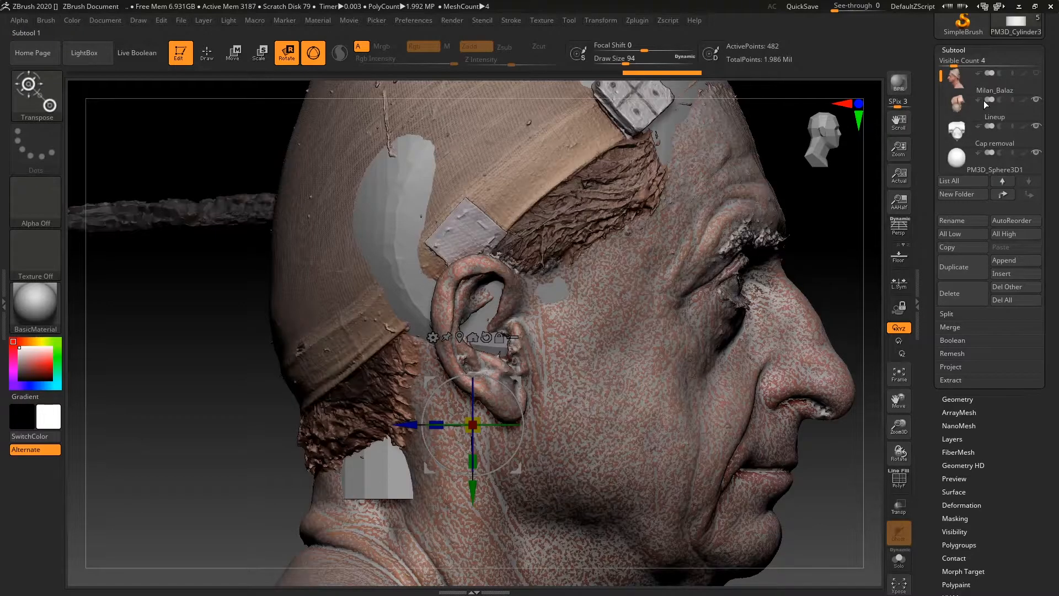
{"action": "mouse_move", "coordinate": [513, 375]}
{"action": "left_mouse_down"}
{"action": "mouse_move", "coordinate": [450, 311]}
{"action": "mouse_move", "coordinate": [507, 375]}
{"action": "mouse_move", "coordinate": [521, 351]}
{"action": "mouse_move", "coordinate": [508, 367]}
{"action": "left_mouse_up"}
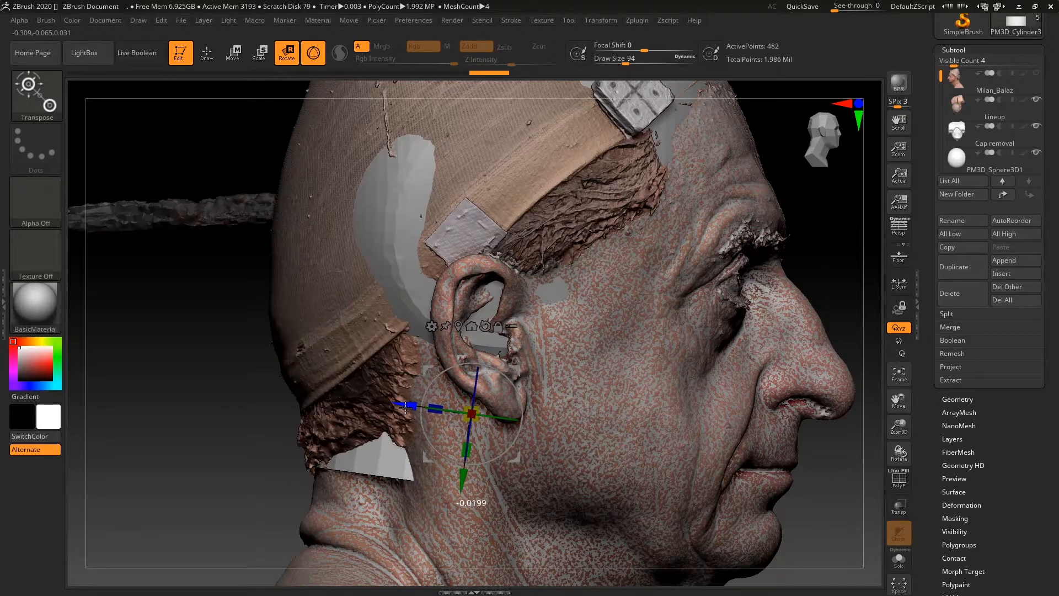
{"action": "left_click_drag", "start_coordinate": [245, 444], "coordinate": [683, 402]}
{"action": "left_click_drag", "start_coordinate": [520, 415], "coordinate": [534, 411]}
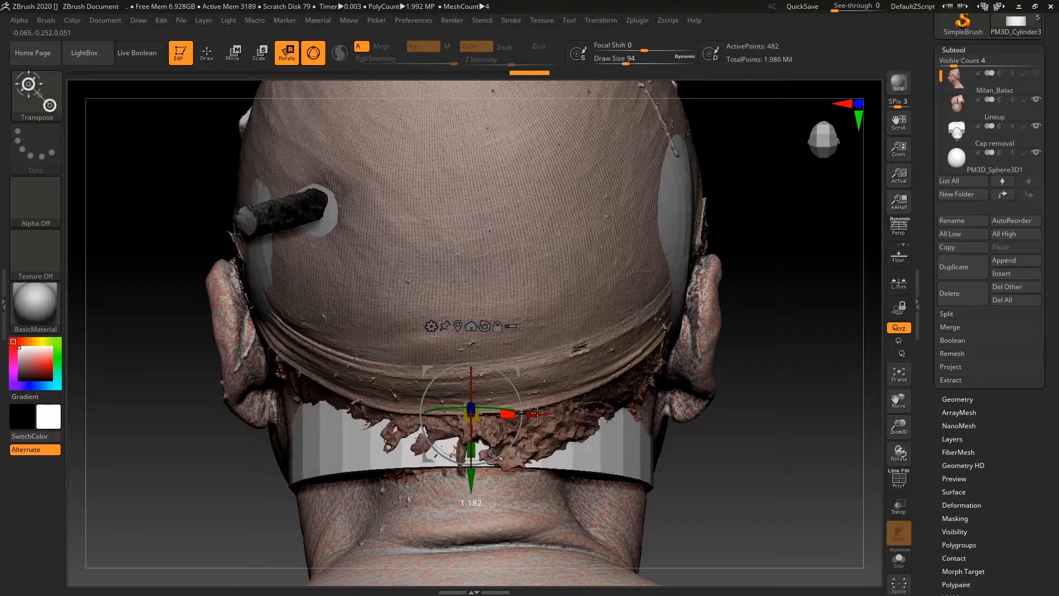
{"action": "left_click_drag", "start_coordinate": [768, 302], "coordinate": [701, 273]}
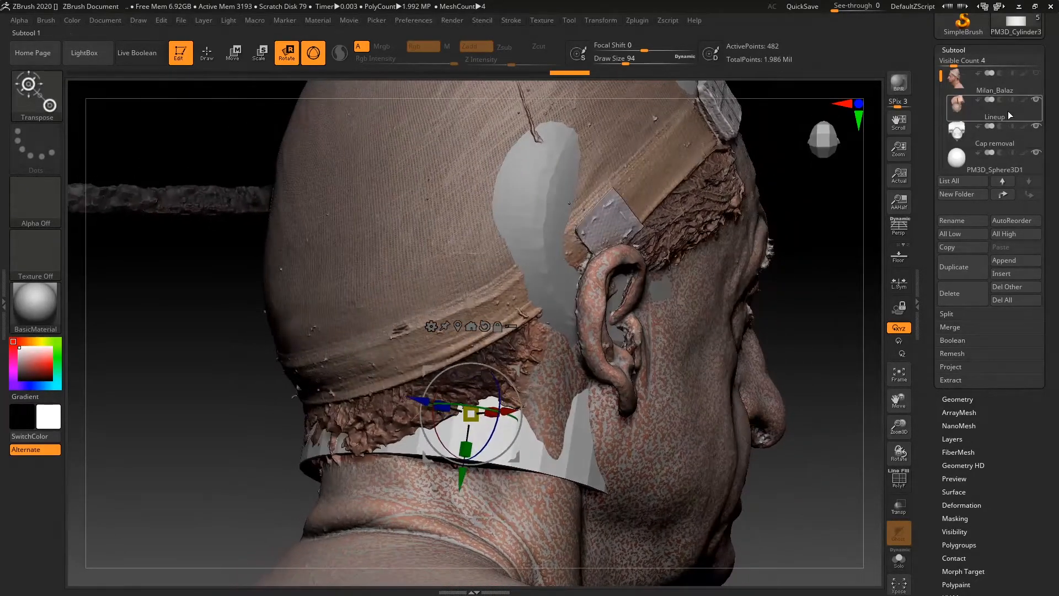
Hide the Lineup scan and narrow and shift the cylinder so it fits between the ears at the nape.
{"action": "left_click", "coordinate": [1036, 99]}
{"action": "left_click_drag", "start_coordinate": [811, 246], "coordinate": [501, 415]}
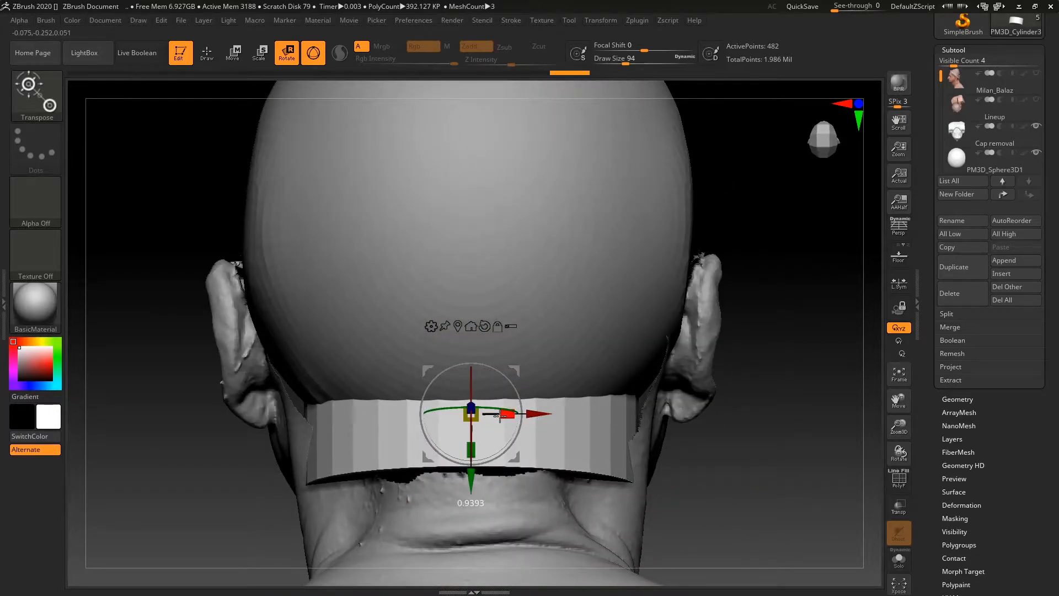
{"action": "left_click_drag", "start_coordinate": [804, 350], "coordinate": [610, 386]}
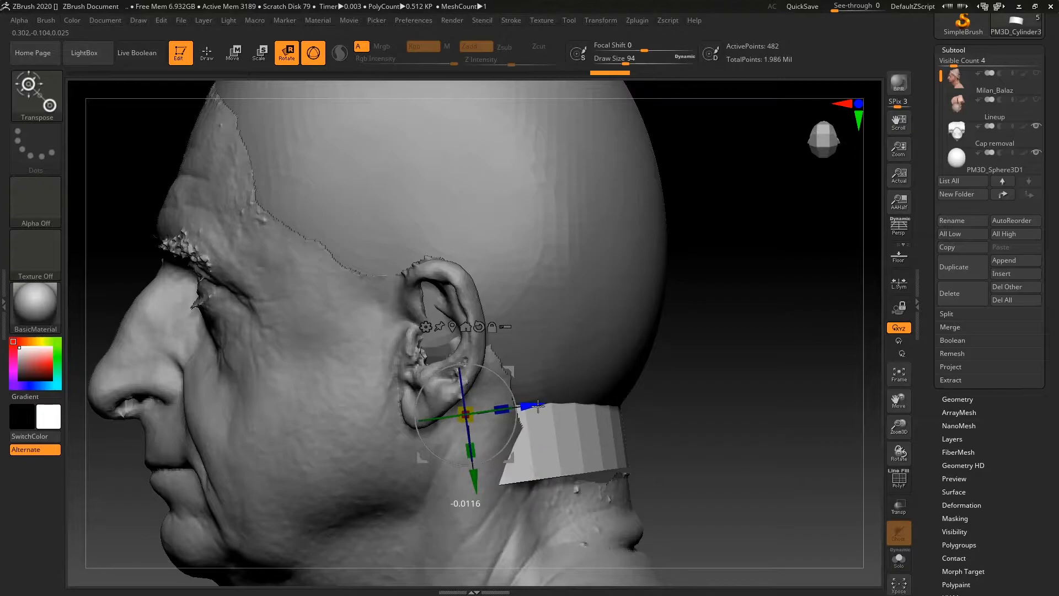
{"action": "left_click_drag", "start_coordinate": [540, 406], "coordinate": [530, 407]}
{"action": "left_click_drag", "start_coordinate": [623, 370], "coordinate": [551, 381]}
{"action": "mouse_move", "coordinate": [502, 415]}
{"action": "left_mouse_down"}
{"action": "mouse_move", "coordinate": [490, 417]}
{"action": "mouse_move", "coordinate": [501, 419]}
{"action": "left_mouse_up"}
{"action": "left_click_drag", "start_coordinate": [786, 417], "coordinate": [761, 420]}
Return to Draw mode and divide the cylinder's geometry up to subdivision level 3.
{"action": "left_click", "coordinate": [209, 54]}
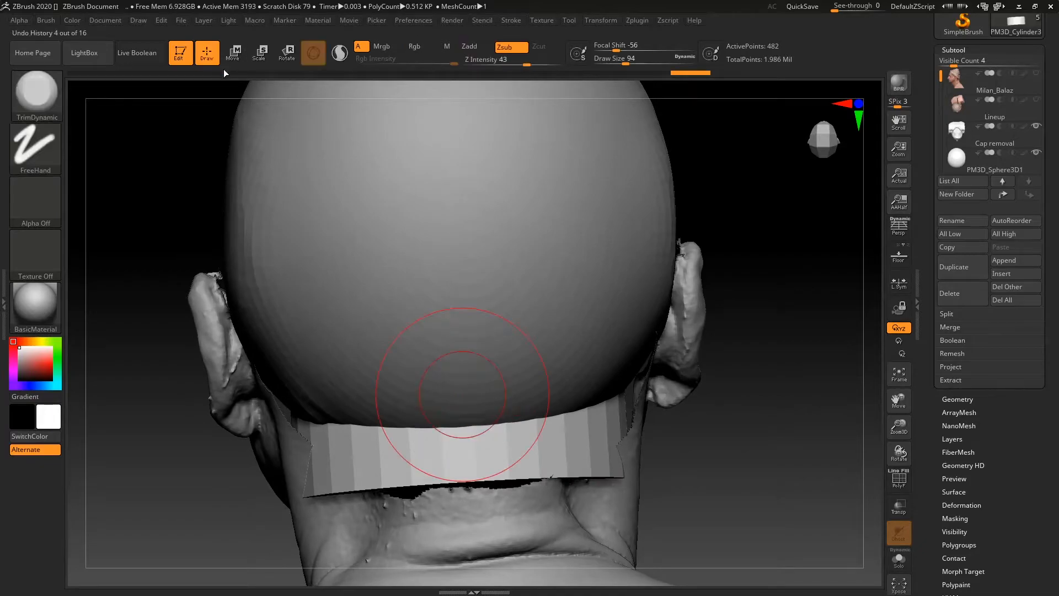
{"action": "left_click", "coordinate": [967, 49]}
{"action": "left_click", "coordinate": [987, 63]}
{"action": "left_click", "coordinate": [968, 160]}
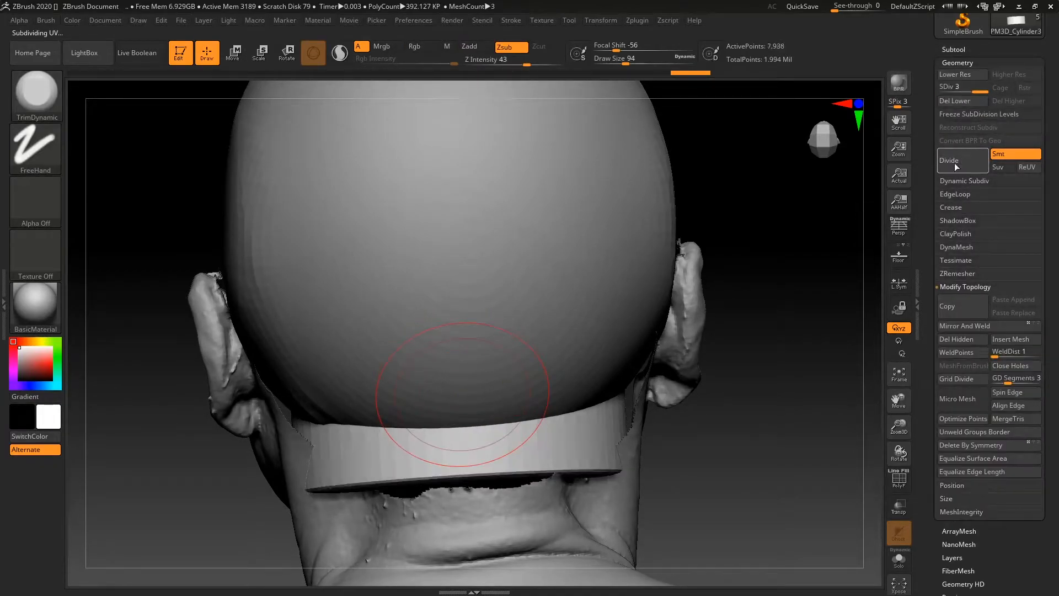
Switch to the Move brush at draw size 192 and pull the cylinder's lower edge down into the neck.
{"action": "key", "text": "b"}
{"action": "key", "text": "m"}
{"action": "key", "text": "v"}
{"action": "key", "text": "space"}
{"action": "mouse_move", "coordinate": [740, 348]}
{"action": "left_mouse_down"}
{"action": "mouse_move", "coordinate": [761, 350]}
{"action": "mouse_move", "coordinate": [752, 349]}
{"action": "left_mouse_up"}
{"action": "left_click_drag", "start_coordinate": [564, 459], "coordinate": [571, 507]}
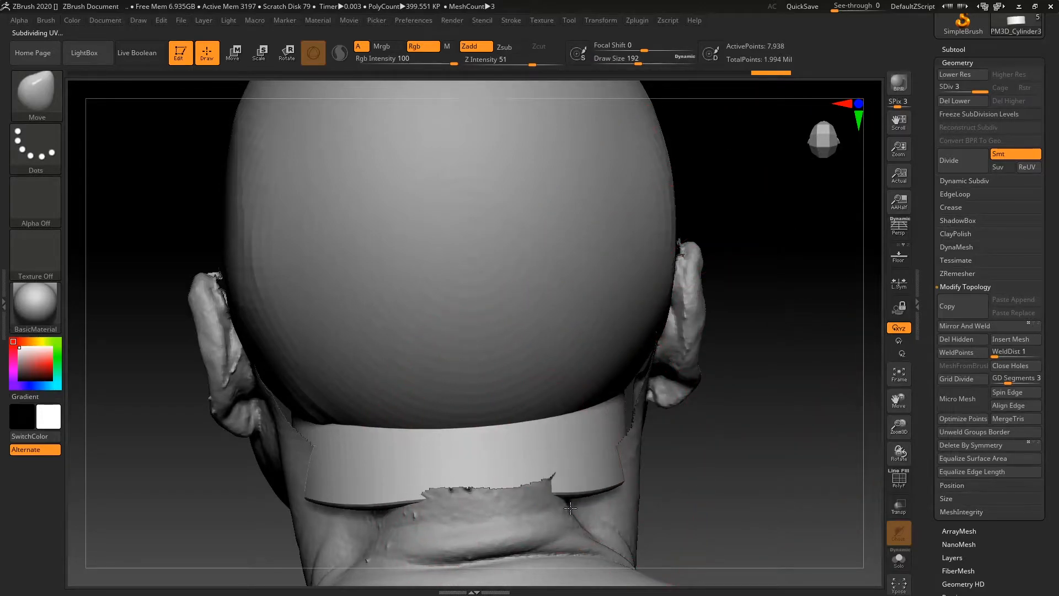
{"action": "left_click_drag", "start_coordinate": [743, 454], "coordinate": [717, 505]}
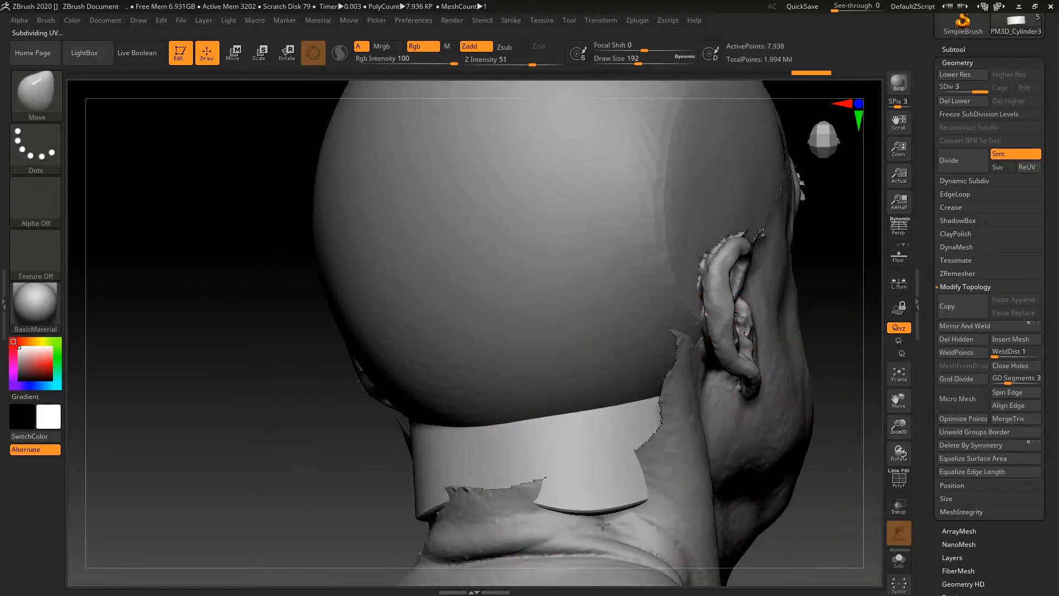
{"action": "left_click_drag", "start_coordinate": [816, 515], "coordinate": [782, 482], "text": "shift"}
{"action": "mouse_move", "coordinate": [602, 497]}
{"action": "left_mouse_down"}
{"action": "mouse_move", "coordinate": [631, 484]}
{"action": "mouse_move", "coordinate": [558, 519]}
{"action": "left_mouse_up"}
{"action": "left_click_drag", "start_coordinate": [823, 440], "coordinate": [676, 400]}
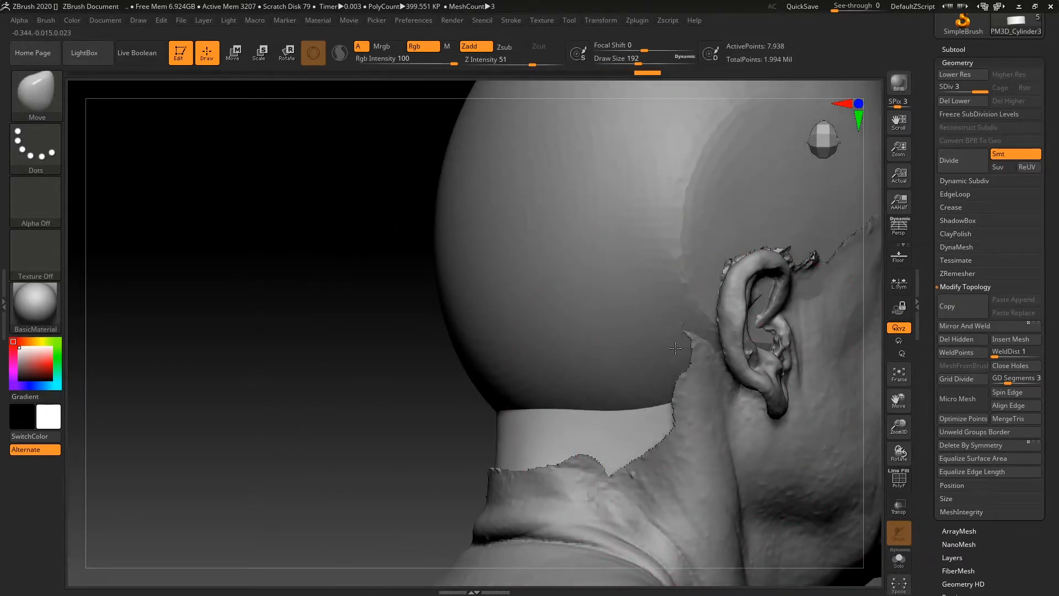
Shape the cylinder's back and sides along the neck and extend its upper corner toward the right ear.
{"action": "left_click_drag", "start_coordinate": [368, 413], "coordinate": [419, 390]}
{"action": "mouse_move", "coordinate": [405, 436]}
{"action": "left_mouse_down"}
{"action": "mouse_move", "coordinate": [350, 444]}
{"action": "mouse_move", "coordinate": [389, 419]}
{"action": "left_mouse_up"}
{"action": "left_click_drag", "start_coordinate": [794, 271], "coordinate": [888, 276]}
{"action": "mouse_move", "coordinate": [424, 516]}
{"action": "left_mouse_down", "text": "shift"}
{"action": "mouse_move", "coordinate": [367, 570]}
{"action": "mouse_move", "coordinate": [721, 308]}
{"action": "mouse_move", "coordinate": [635, 353]}
{"action": "mouse_move", "coordinate": [632, 434]}
{"action": "left_mouse_up", "text": "shift"}
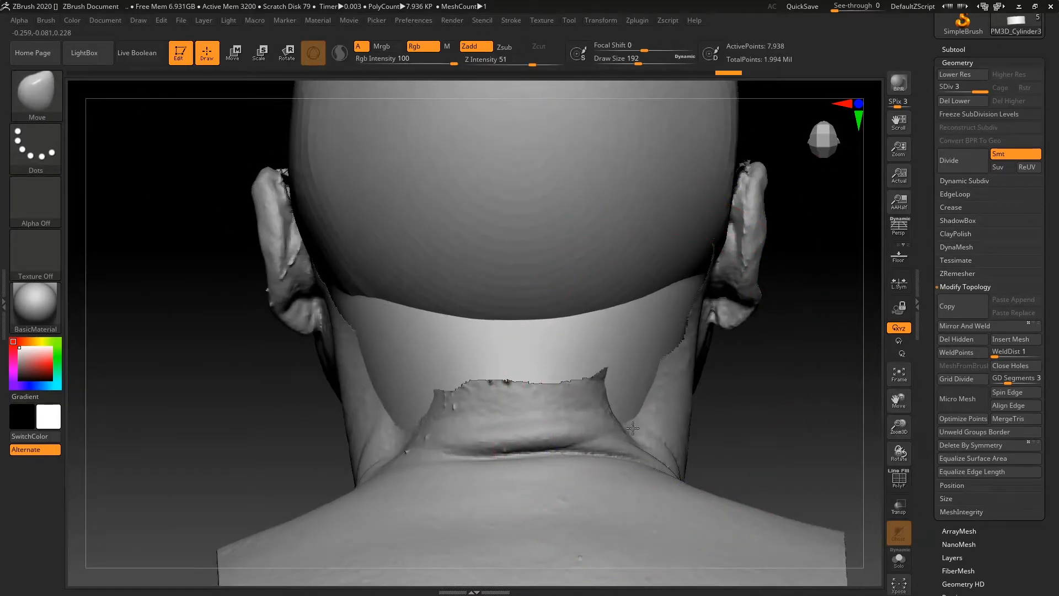
{"action": "mouse_move", "coordinate": [670, 355]}
{"action": "left_mouse_down"}
{"action": "mouse_move", "coordinate": [658, 358]}
{"action": "mouse_move", "coordinate": [674, 354]}
{"action": "left_mouse_up"}
{"action": "left_click_drag", "start_coordinate": [806, 353], "coordinate": [717, 348]}
{"action": "mouse_move", "coordinate": [782, 255]}
{"action": "left_mouse_down"}
{"action": "mouse_move", "coordinate": [691, 268]}
{"action": "mouse_move", "coordinate": [704, 284]}
{"action": "mouse_move", "coordinate": [696, 246]}
{"action": "left_mouse_up"}
{"action": "left_click_drag", "start_coordinate": [869, 274], "coordinate": [833, 303]}
Adjust the neck piece behind the ears and along the nape with the Move brush at draw sizes 116 and 172.
{"action": "key", "text": "space"}
{"action": "left_click_drag", "start_coordinate": [757, 308], "coordinate": [729, 304]}
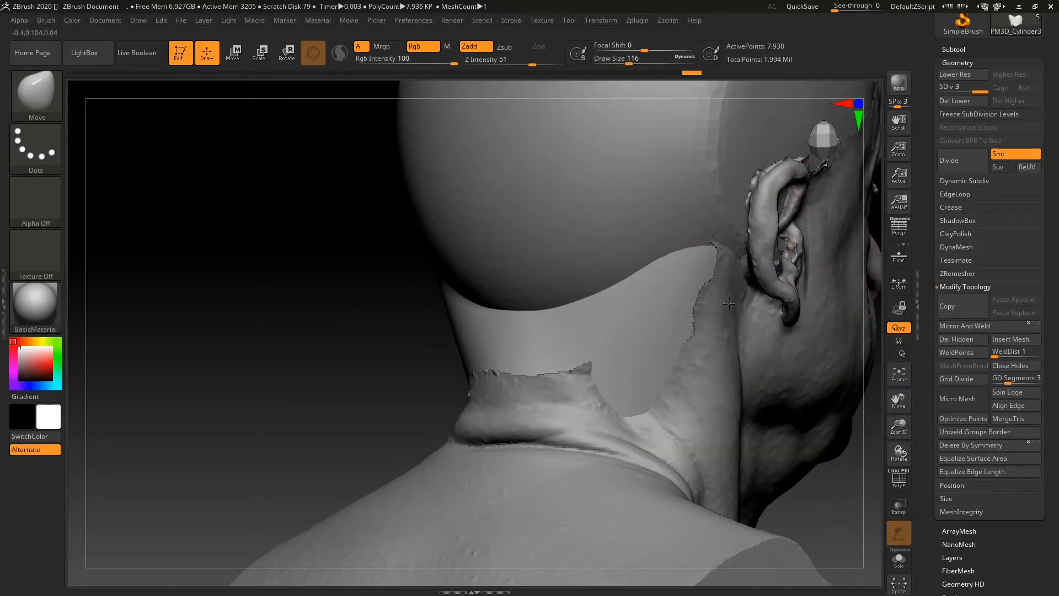
{"action": "left_click_drag", "start_coordinate": [369, 380], "coordinate": [449, 380]}
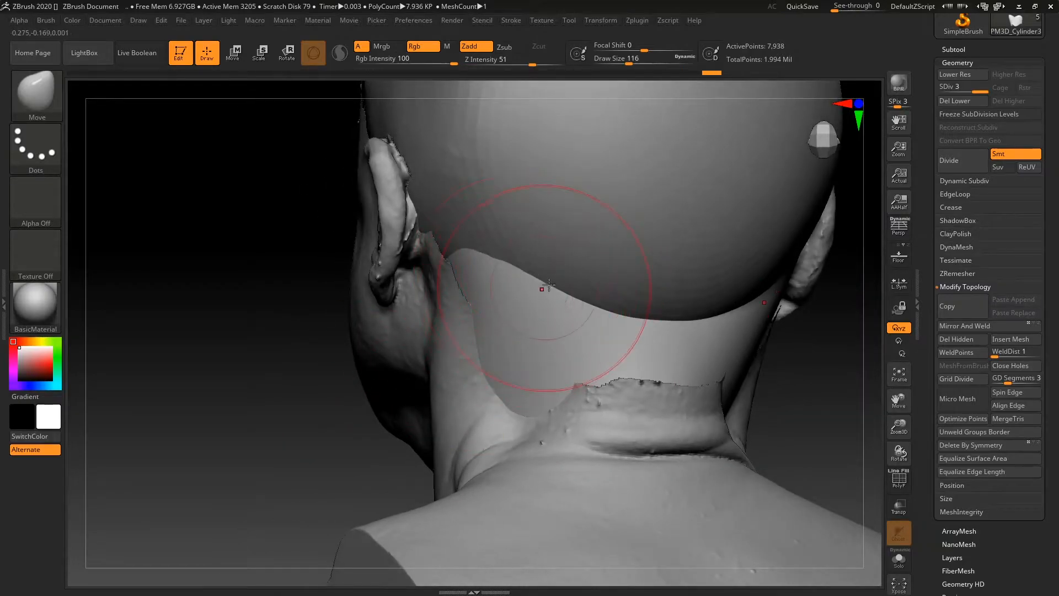
{"action": "left_click_drag", "start_coordinate": [832, 390], "coordinate": [855, 423]}
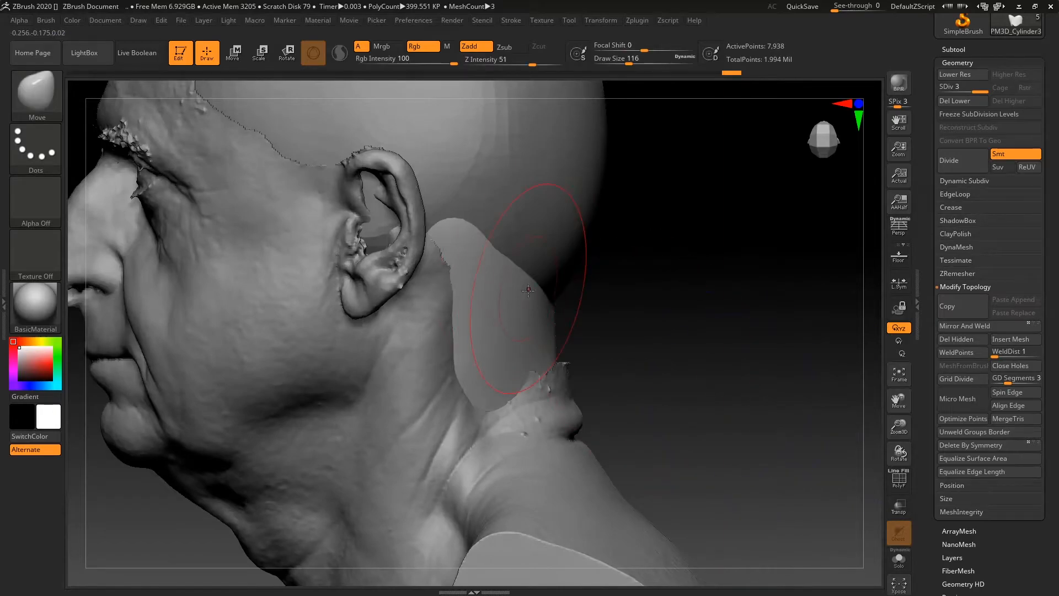
{"action": "key", "text": "space"}
{"action": "left_click_drag", "start_coordinate": [592, 313], "coordinate": [569, 333]}
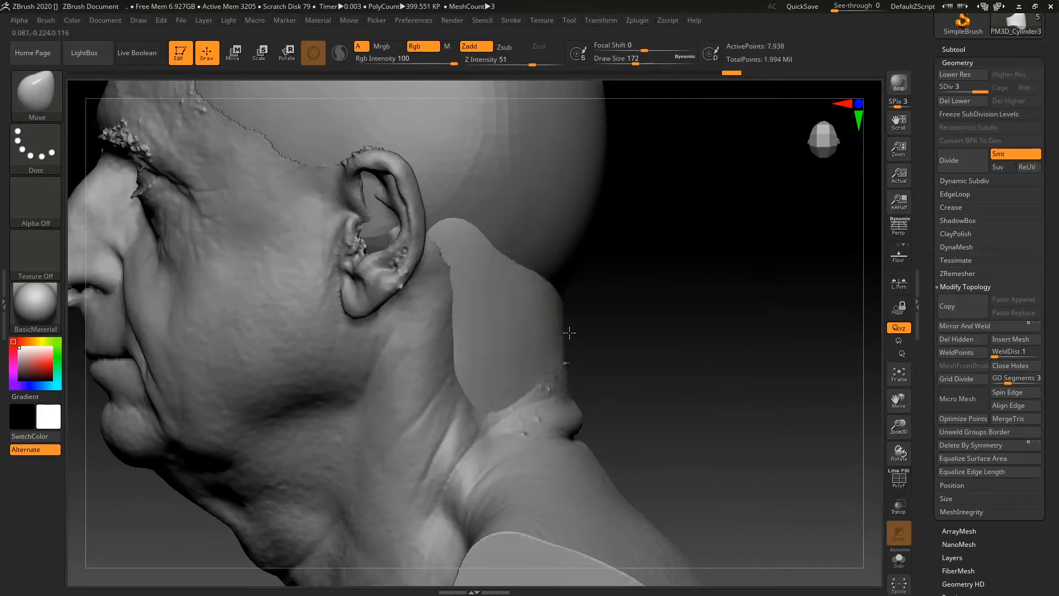
{"action": "left_click_drag", "start_coordinate": [705, 317], "coordinate": [626, 355]}
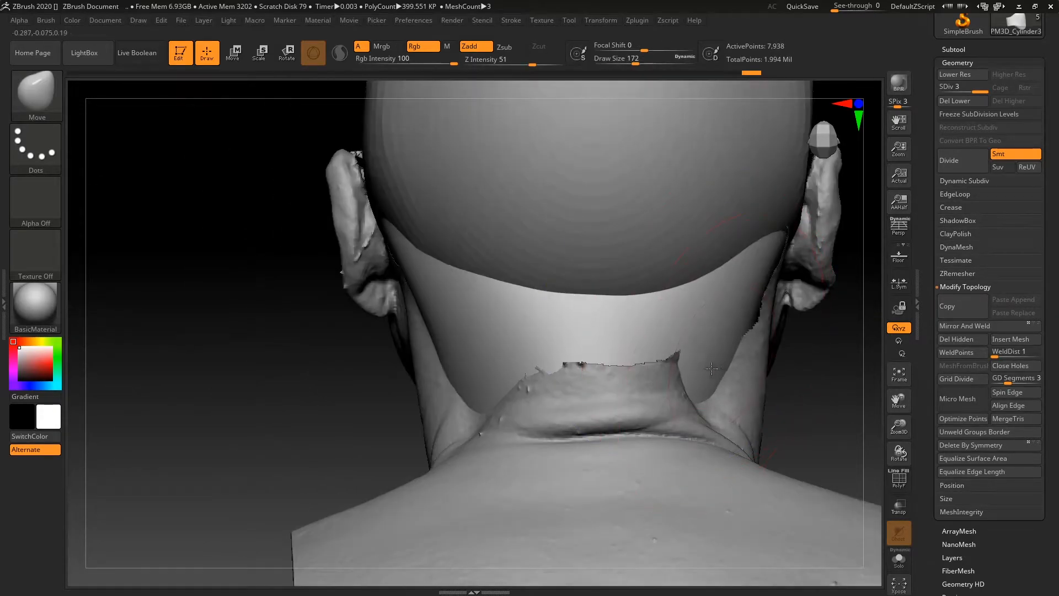
Set the Move brush's draw size to 108 and refine the neck piece's edge along the torn scan border.
{"action": "key", "text": "space"}
{"action": "left_click_drag", "start_coordinate": [781, 354], "coordinate": [771, 354]}
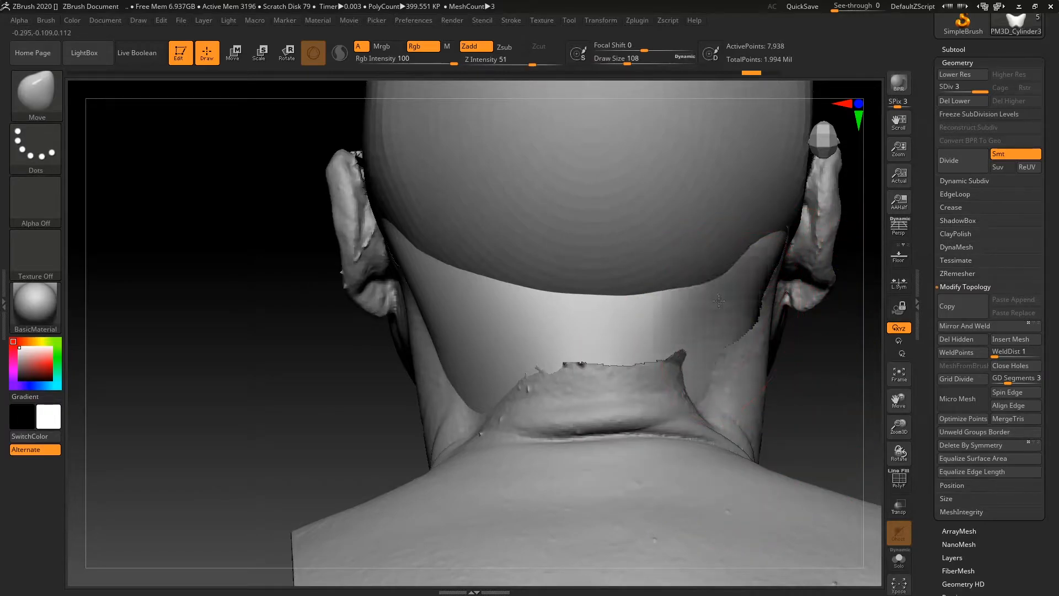
{"action": "left_click_drag", "start_coordinate": [731, 316], "coordinate": [719, 303]}
{"action": "left_click_drag", "start_coordinate": [561, 338], "coordinate": [504, 282]}
Switch to the ClayBuildup brush and build up and smooth the neck piece at the back of the neck.
{"action": "left_click_drag", "start_coordinate": [801, 345], "coordinate": [800, 375]}
{"action": "key", "text": "b"}
{"action": "key", "text": "c"}
{"action": "key", "text": "b"}
{"action": "left_click_drag", "start_coordinate": [631, 293], "coordinate": [615, 360]}
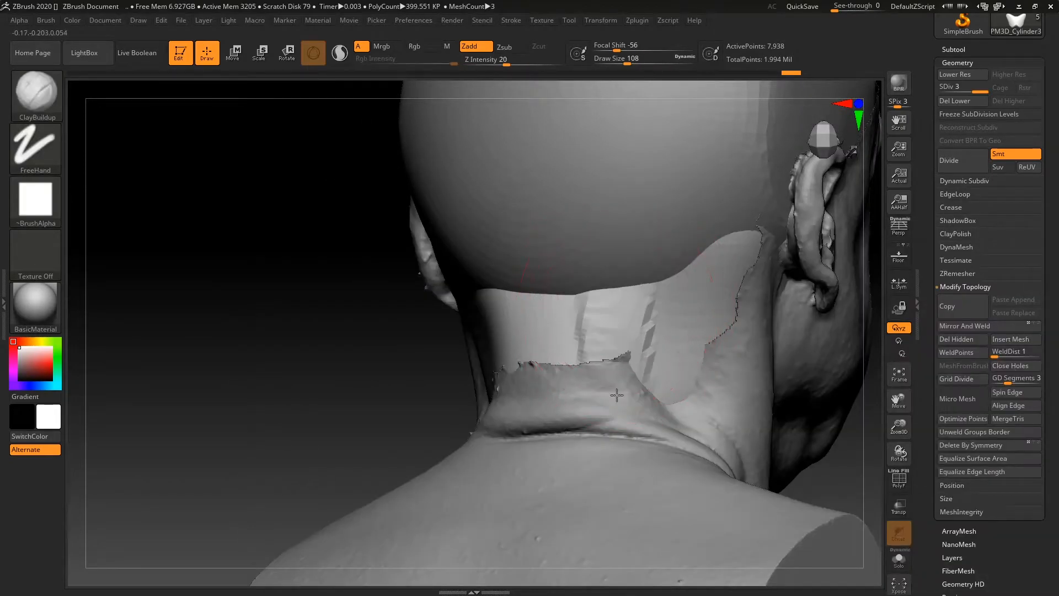
{"action": "left_click_drag", "start_coordinate": [550, 301], "coordinate": [521, 298]}
{"action": "mouse_move", "coordinate": [588, 329]}
{"action": "left_mouse_down", "text": "shift"}
{"action": "mouse_move", "coordinate": [601, 322]}
{"action": "mouse_move", "coordinate": [646, 353]}
{"action": "left_mouse_up", "text": "shift"}
Add vertical ClayBuildup strokes to the sides of the neck piece below both ears and smooth the left side.
{"action": "left_click_drag", "start_coordinate": [847, 451], "coordinate": [876, 448]}
{"action": "left_click_drag", "start_coordinate": [728, 268], "coordinate": [676, 417]}
{"action": "left_click_drag", "start_coordinate": [354, 359], "coordinate": [422, 343]}
{"action": "left_click_drag", "start_coordinate": [381, 240], "coordinate": [435, 364]}
{"action": "left_click_drag", "start_coordinate": [359, 226], "coordinate": [436, 362]}
{"action": "left_click_drag", "start_coordinate": [405, 248], "coordinate": [462, 350]}
{"action": "left_click_drag", "start_coordinate": [382, 285], "coordinate": [367, 201], "text": "shift"}
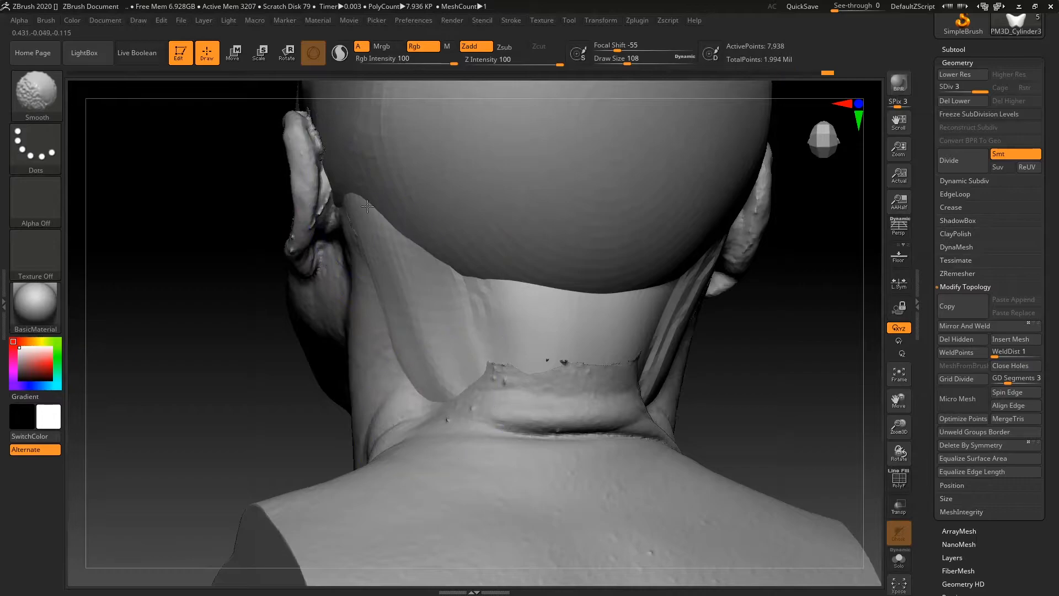
{"action": "left_click_drag", "start_coordinate": [410, 265], "coordinate": [446, 353], "text": "shift"}
Build up more volume on the neck piece and smooth the strokes on its right side into the surface.
{"action": "mouse_move", "coordinate": [754, 367]}
{"action": "left_mouse_down"}
{"action": "mouse_move", "coordinate": [799, 411]}
{"action": "mouse_move", "coordinate": [728, 375]}
{"action": "left_mouse_up"}
{"action": "mouse_move", "coordinate": [405, 295]}
{"action": "left_mouse_down"}
{"action": "mouse_move", "coordinate": [440, 365]}
{"action": "mouse_move", "coordinate": [453, 362]}
{"action": "left_mouse_up"}
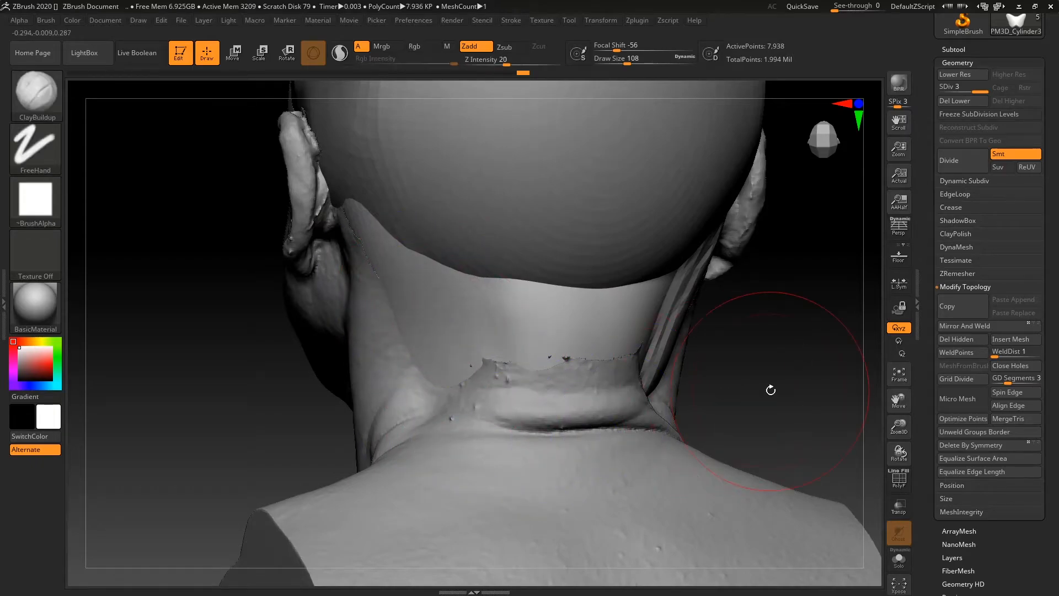
{"action": "left_click_drag", "start_coordinate": [763, 386], "coordinate": [738, 338]}
{"action": "mouse_move", "coordinate": [720, 285]}
{"action": "left_mouse_down"}
{"action": "mouse_move", "coordinate": [680, 379]}
{"action": "mouse_move", "coordinate": [697, 318]}
{"action": "left_mouse_up"}
{"action": "mouse_move", "coordinate": [731, 248]}
{"action": "left_mouse_down", "text": "shift"}
{"action": "mouse_move", "coordinate": [684, 331]}
{"action": "mouse_move", "coordinate": [690, 353]}
{"action": "left_mouse_up", "text": "shift"}
{"action": "left_click_drag", "start_coordinate": [818, 386], "coordinate": [755, 304]}
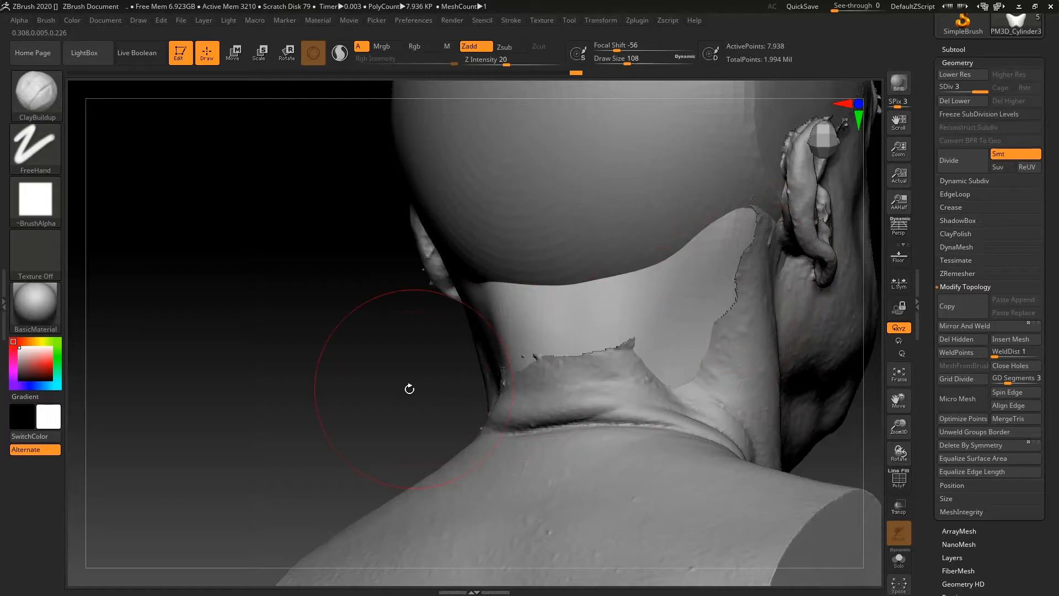
Switch to the Move brush and reshape the back profile of the neck piece, reducing the draw size to 104.
{"action": "left_click_drag", "start_coordinate": [446, 386], "coordinate": [437, 390], "text": "shift"}
{"action": "mouse_move", "coordinate": [828, 398]}
{"action": "left_mouse_down", "text": "alt"}
{"action": "mouse_move", "coordinate": [794, 351]}
{"action": "mouse_move", "coordinate": [721, 420]}
{"action": "mouse_move", "coordinate": [773, 437]}
{"action": "mouse_move", "coordinate": [591, 383]}
{"action": "left_mouse_up", "text": "alt"}
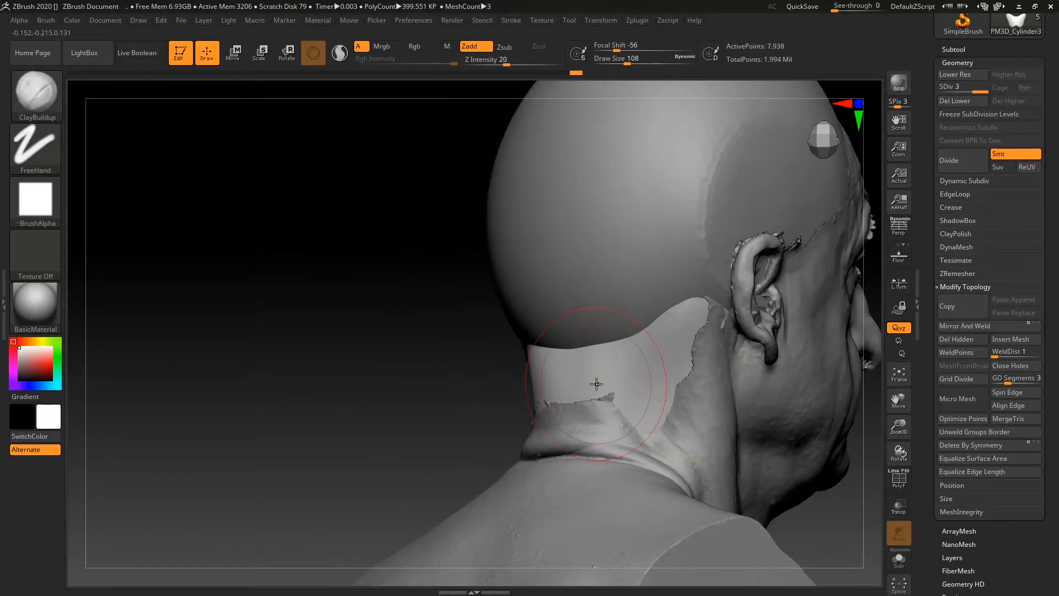
{"action": "key", "text": "shift"}
{"action": "left_click_drag", "start_coordinate": [723, 474], "coordinate": [838, 491]}
{"action": "mouse_move", "coordinate": [799, 460]}
{"action": "left_mouse_down", "text": "alt"}
{"action": "mouse_move", "coordinate": [757, 381]}
{"action": "mouse_move", "coordinate": [807, 380]}
{"action": "left_mouse_up", "text": "alt"}
{"action": "left_click_drag", "start_coordinate": [800, 394], "coordinate": [762, 419], "text": "alt"}
{"action": "key", "text": "b"}
{"action": "key", "text": "m"}
{"action": "key", "text": "v"}
{"action": "key", "text": "space"}
{"action": "left_click_drag", "start_coordinate": [754, 332], "coordinate": [757, 335]}
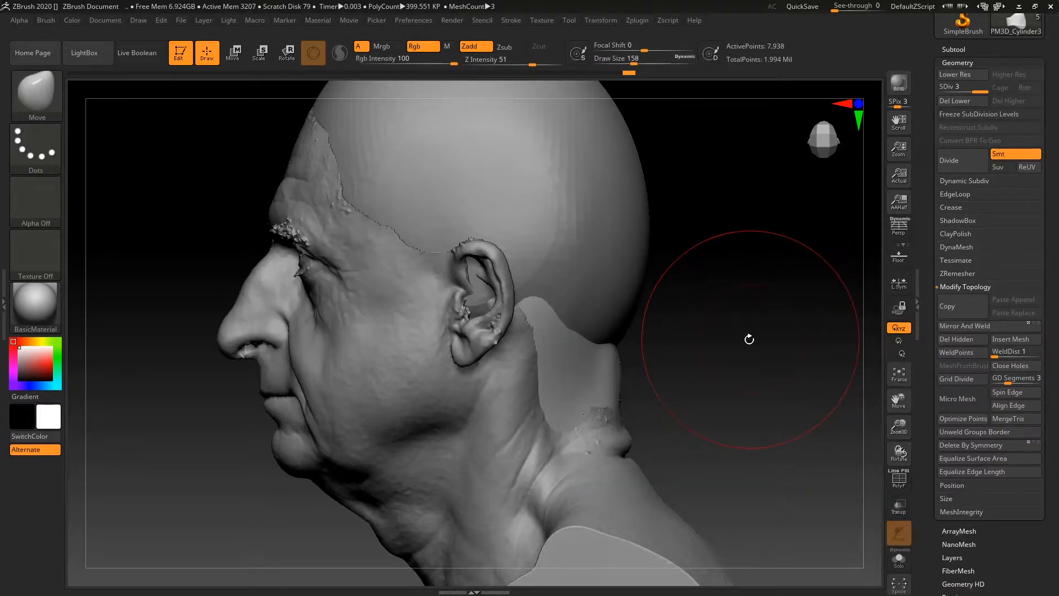
{"action": "mouse_move", "coordinate": [618, 379]}
{"action": "left_mouse_down"}
{"action": "mouse_move", "coordinate": [642, 365]}
{"action": "mouse_move", "coordinate": [627, 378]}
{"action": "mouse_move", "coordinate": [646, 380]}
{"action": "left_mouse_up"}
{"action": "key", "text": "space"}
{"action": "key", "text": "space"}
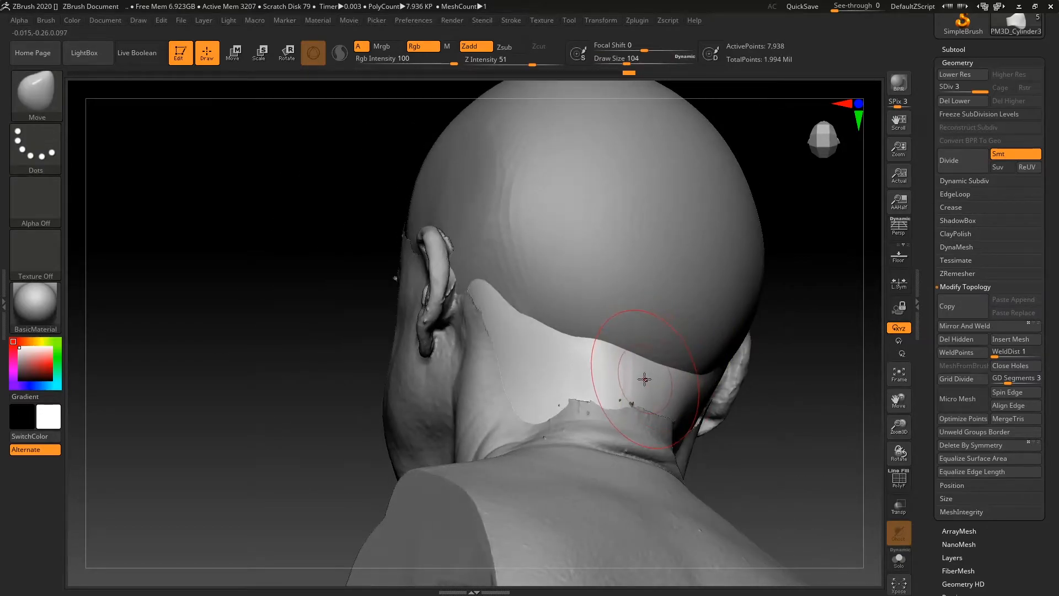
Switch to the ClayBuildup brush and sculpt the side of the neck piece from behind the left ear down towards the neck fold.
{"action": "left_click_drag", "start_coordinate": [788, 442], "coordinate": [758, 458]}
{"action": "key", "text": "b"}
{"action": "key", "text": "c"}
{"action": "key", "text": "b"}
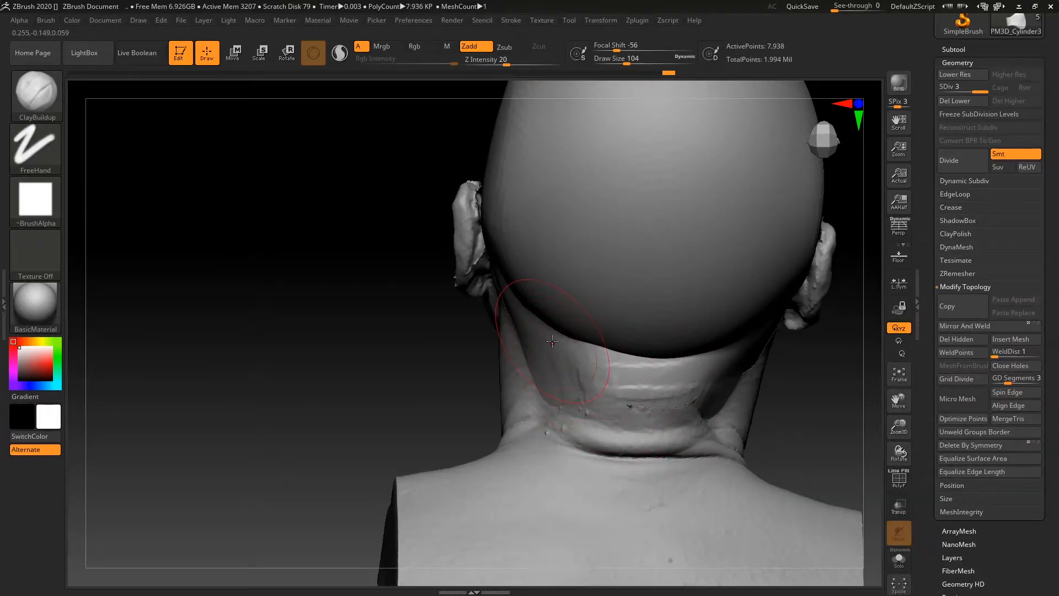
{"action": "mouse_move", "coordinate": [541, 424]}
{"action": "left_mouse_down", "text": "shift"}
{"action": "mouse_move", "coordinate": [533, 430]}
{"action": "mouse_move", "coordinate": [543, 441]}
{"action": "left_mouse_up", "text": "shift"}
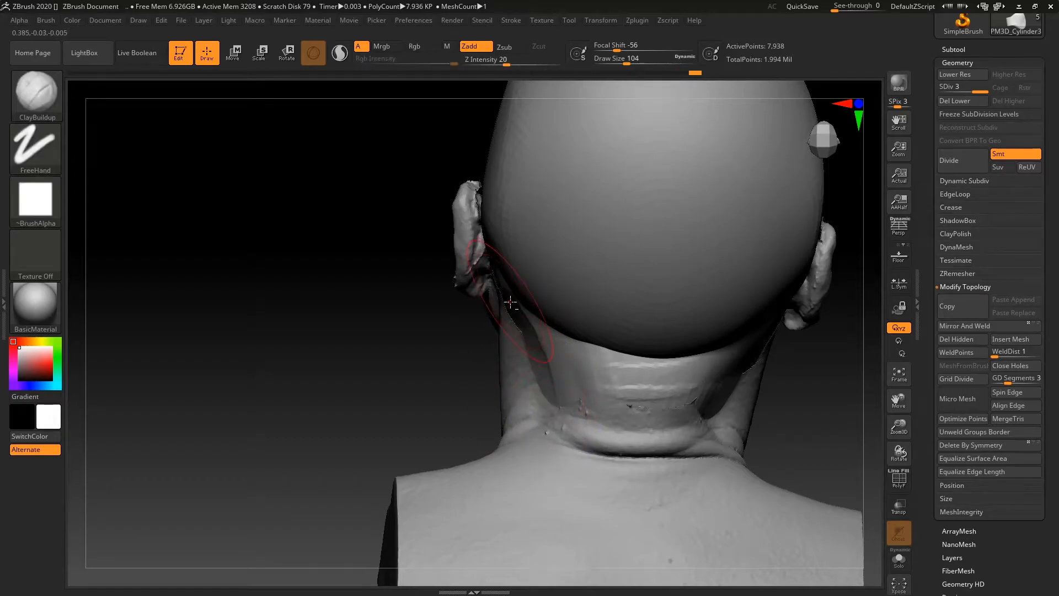
{"action": "left_click_drag", "start_coordinate": [508, 297], "coordinate": [577, 437]}
{"action": "left_click_drag", "start_coordinate": [366, 429], "coordinate": [554, 298]}
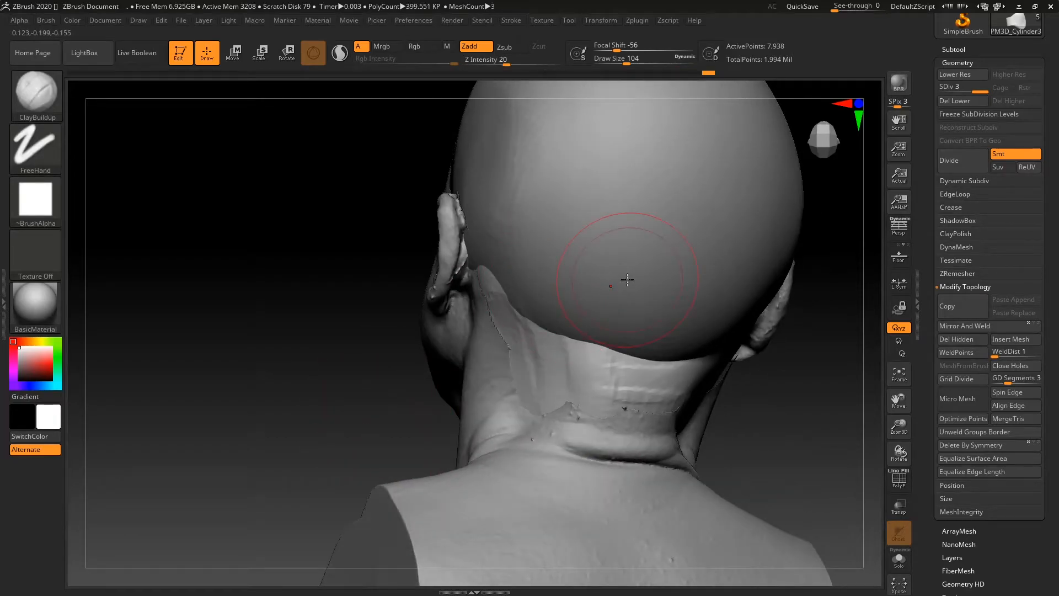
Show the Lineup subtool to compare the neck piece with the capped scan.
{"action": "left_click", "coordinate": [960, 49]}
{"action": "left_click", "coordinate": [1038, 100]}
{"action": "left_click_drag", "start_coordinate": [852, 303], "coordinate": [775, 413]}
{"action": "left_click_drag", "start_coordinate": [509, 395], "coordinate": [541, 465]}
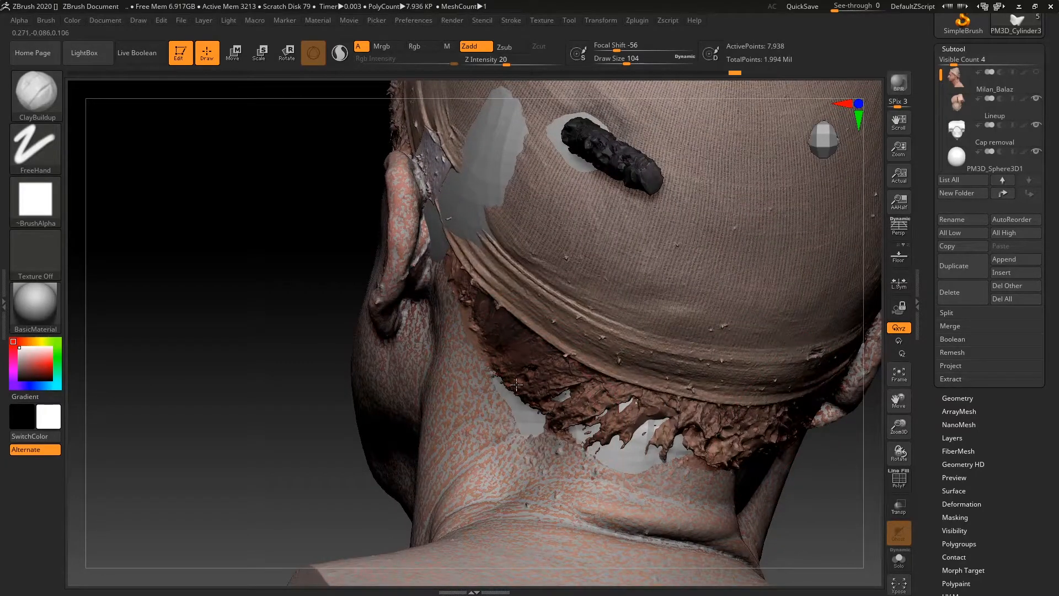
{"action": "left_click_drag", "start_coordinate": [518, 387], "coordinate": [543, 471], "text": "alt"}
{"action": "key", "text": "ctrl+z"}
{"action": "key", "text": "ctrl+z"}
{"action": "key", "text": "ctrl+z"}
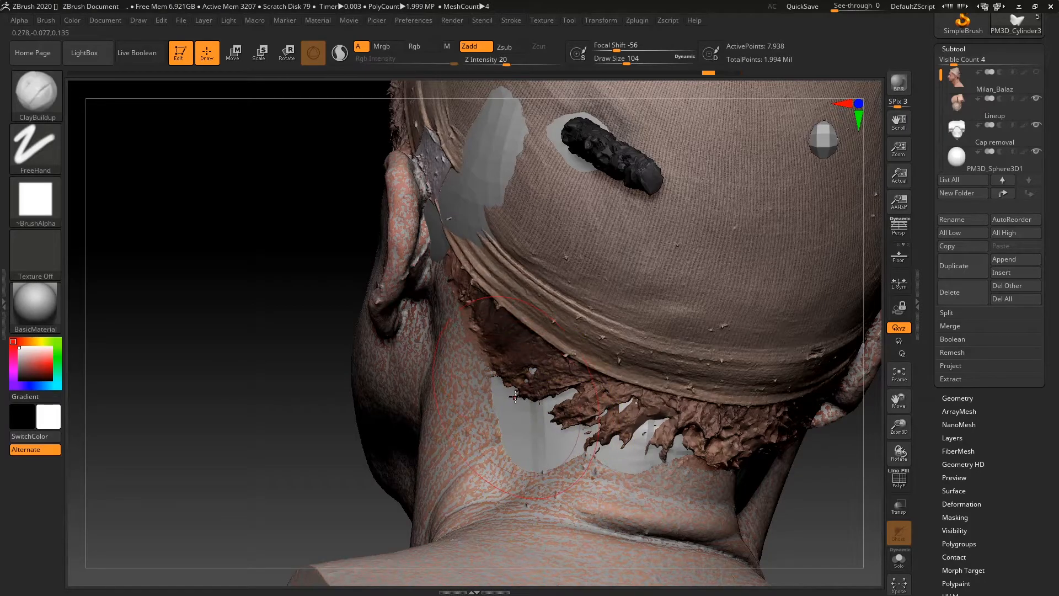
Recess the side hollow of the neck piece below the hairline to match the scan, and smooth the strokes in isolation.
{"action": "mouse_move", "coordinate": [514, 393]}
{"action": "left_mouse_down"}
{"action": "mouse_move", "coordinate": [547, 452]}
{"action": "mouse_move", "coordinate": [580, 436]}
{"action": "mouse_move", "coordinate": [529, 434]}
{"action": "left_mouse_up"}
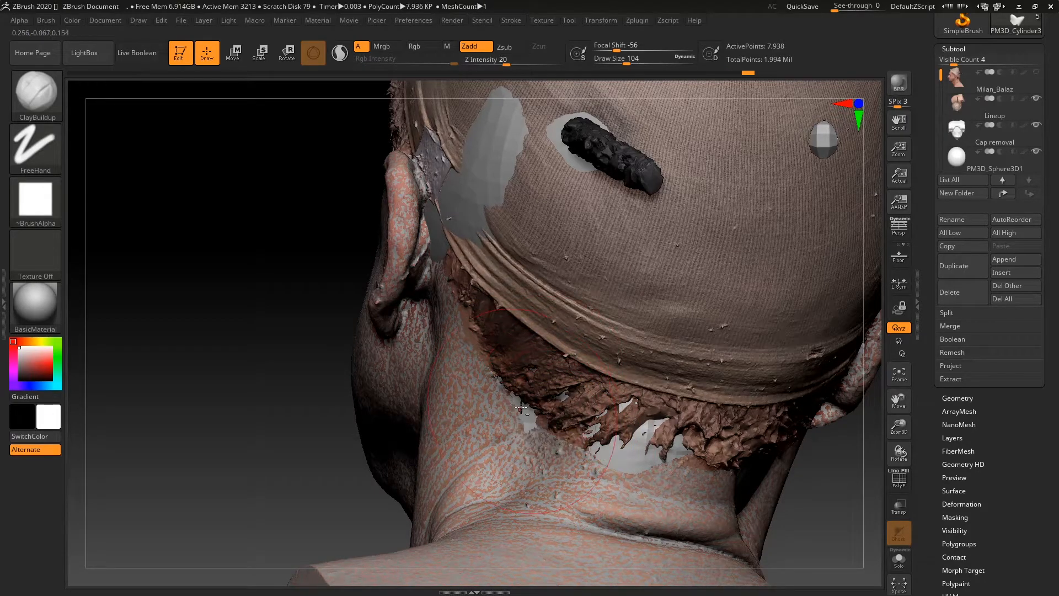
{"action": "left_click_drag", "start_coordinate": [829, 536], "coordinate": [717, 375]}
{"action": "left_click_drag", "start_coordinate": [646, 399], "coordinate": [671, 365]}
{"action": "key", "text": "f"}
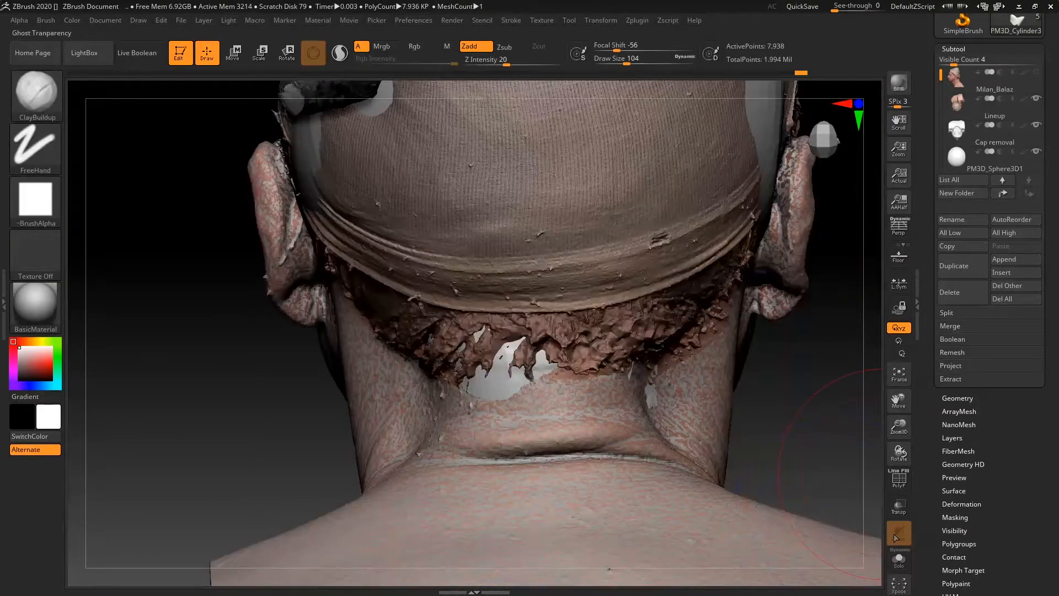
{"action": "left_click", "coordinate": [899, 563]}
{"action": "mouse_move", "coordinate": [687, 367]}
{"action": "left_mouse_down", "text": "shift"}
{"action": "mouse_move", "coordinate": [712, 263]}
{"action": "mouse_move", "coordinate": [673, 309]}
{"action": "left_mouse_up", "text": "shift"}
{"action": "left_click_drag", "start_coordinate": [397, 359], "coordinate": [422, 267], "text": "shift"}
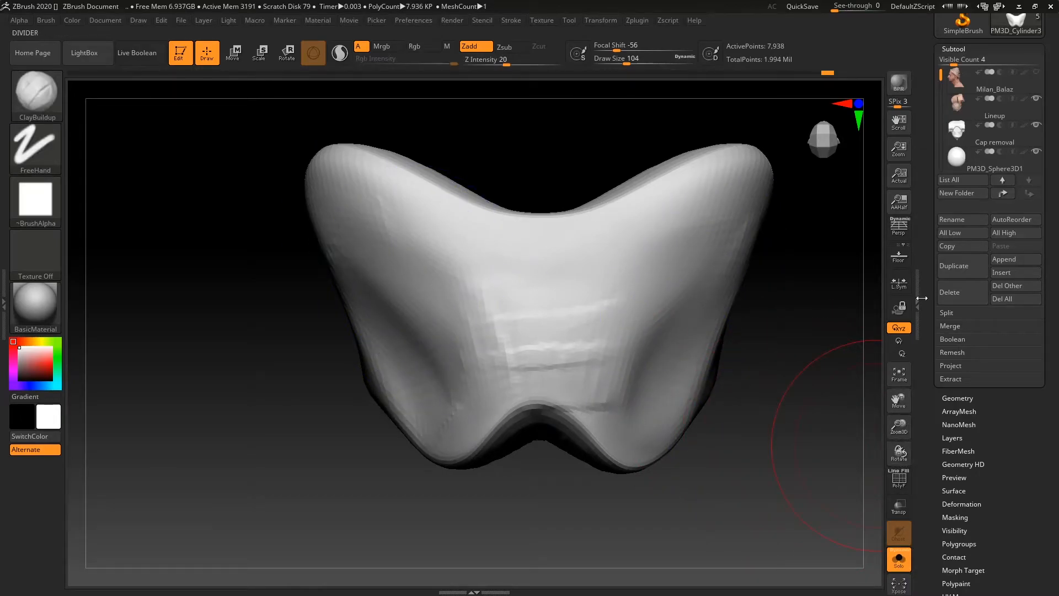
Hide the Cap removal and PM3D_Sphere3D1 subtools, leaving only the Lineup scan and the neck piece shown.
{"action": "mouse_move", "coordinate": [1037, 77]}
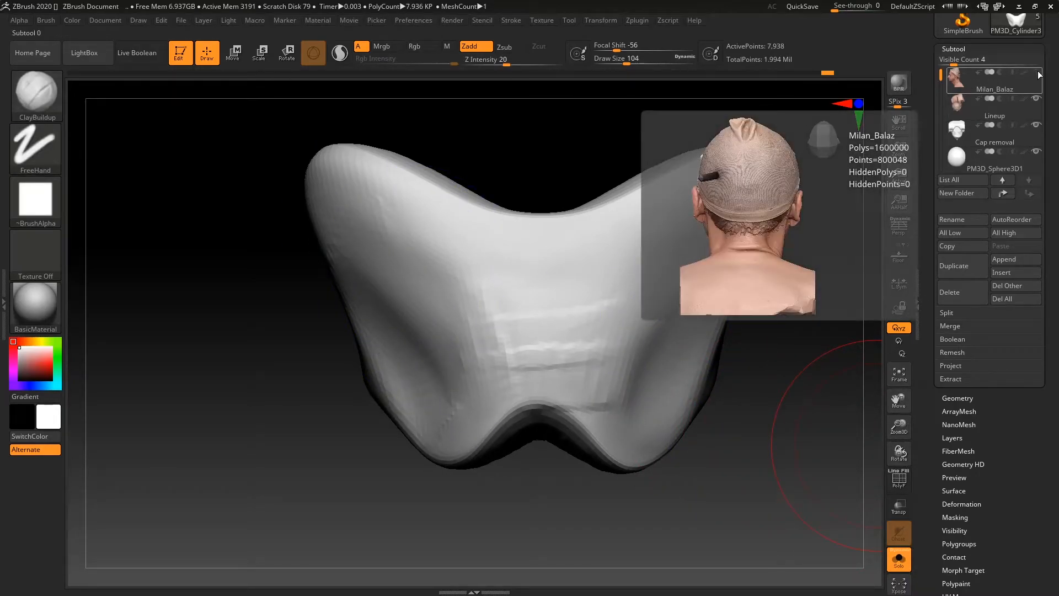
{"action": "mouse_move", "coordinate": [1011, 122]}
{"action": "mouse_move", "coordinate": [961, 155]}
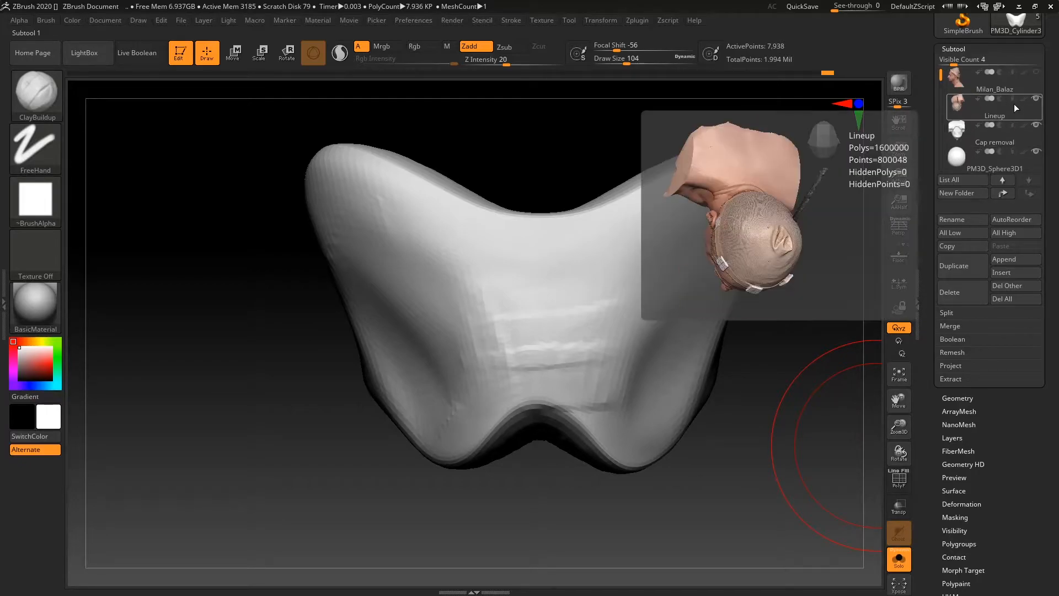
{"action": "left_click", "coordinate": [907, 554]}
{"action": "left_click_drag", "start_coordinate": [796, 370], "coordinate": [771, 392]}
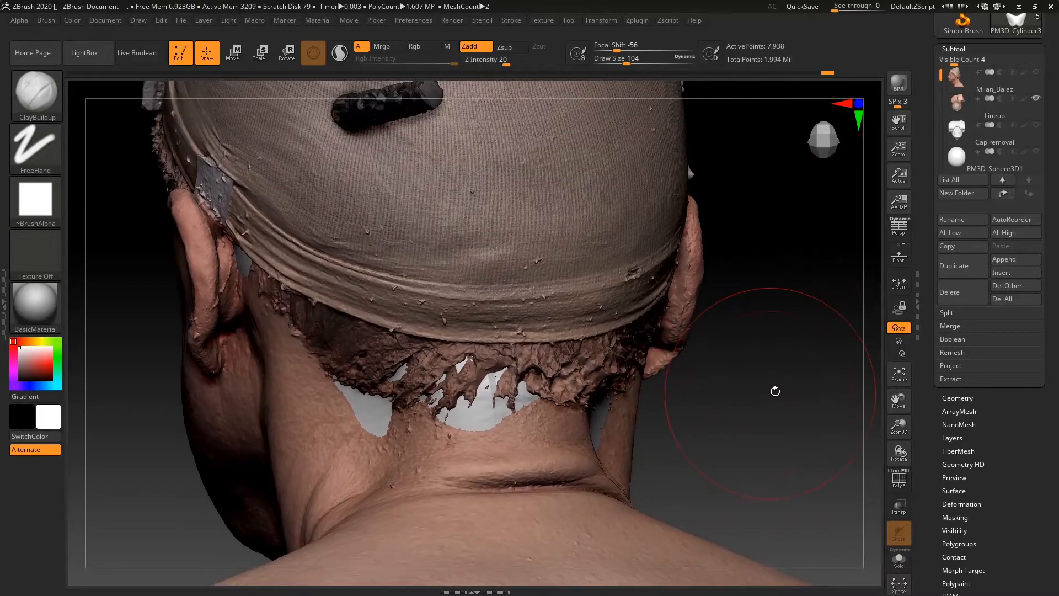
{"action": "left_click", "coordinate": [903, 564]}
{"action": "left_click", "coordinate": [900, 557]}
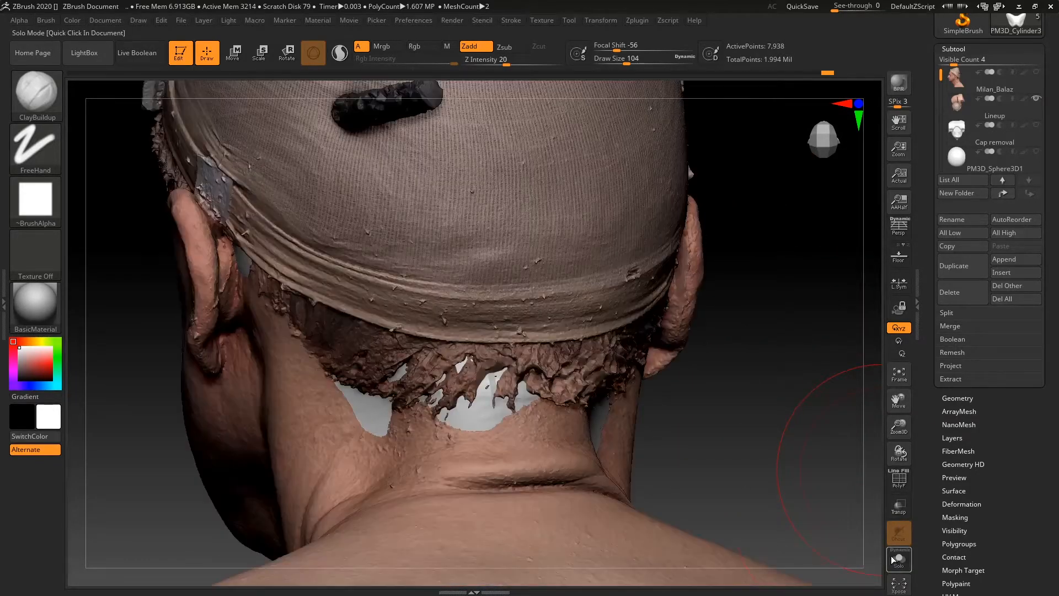
Build up the neck piece in the hollows on both sides below the hairline with ClayBuildup and lightly smooth it.
{"action": "left_click_drag", "start_coordinate": [466, 360], "coordinate": [481, 415]}
{"action": "left_click_drag", "start_coordinate": [806, 383], "coordinate": [731, 388]}
{"action": "key", "text": "ctrl+z"}
{"action": "left_click_drag", "start_coordinate": [609, 427], "coordinate": [570, 471]}
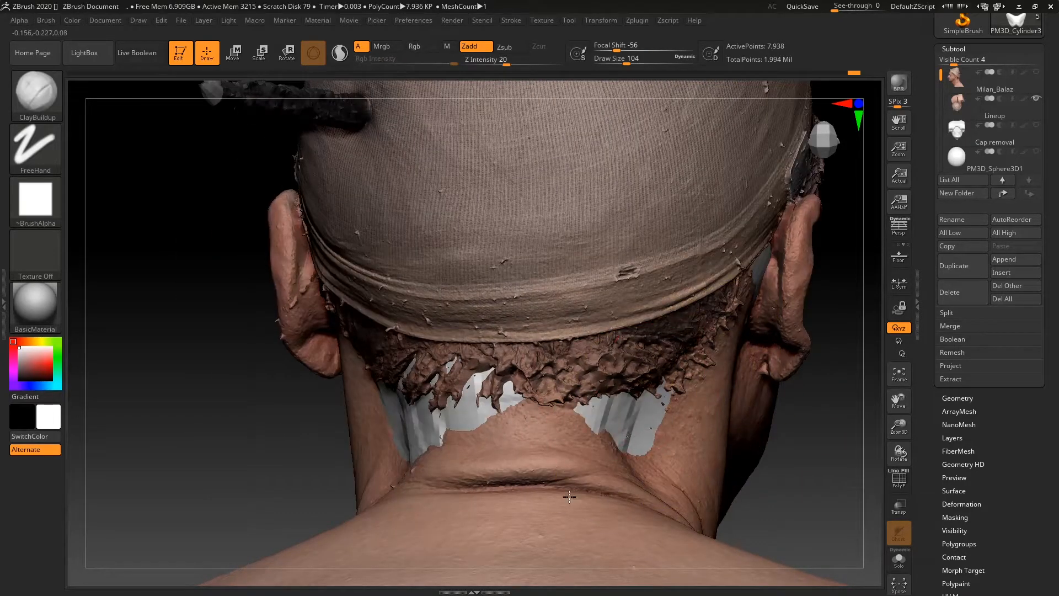
{"action": "left_click_drag", "start_coordinate": [430, 443], "coordinate": [642, 469]}
{"action": "mouse_move", "coordinate": [465, 423]}
{"action": "left_mouse_down", "text": "shift"}
{"action": "mouse_move", "coordinate": [621, 433]}
{"action": "mouse_move", "coordinate": [513, 417]}
{"action": "mouse_move", "coordinate": [461, 422]}
{"action": "left_mouse_up", "text": "shift"}
{"action": "mouse_move", "coordinate": [804, 473]}
{"action": "left_mouse_down"}
{"action": "mouse_move", "coordinate": [772, 469]}
{"action": "mouse_move", "coordinate": [792, 460]}
{"action": "left_mouse_up"}
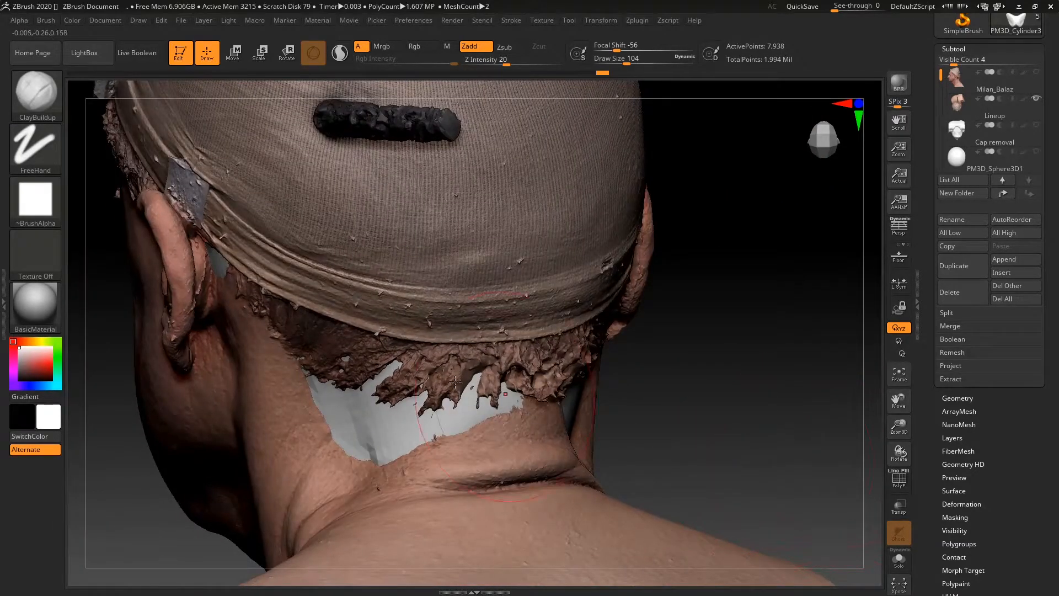
Project the neck piece onto the Lineup scan with ProjectAll, isolate it and smooth away the jagged faces.
{"action": "scroll", "coordinate": [951, 557], "scroll_direction": "up", "scroll_amount": 2}
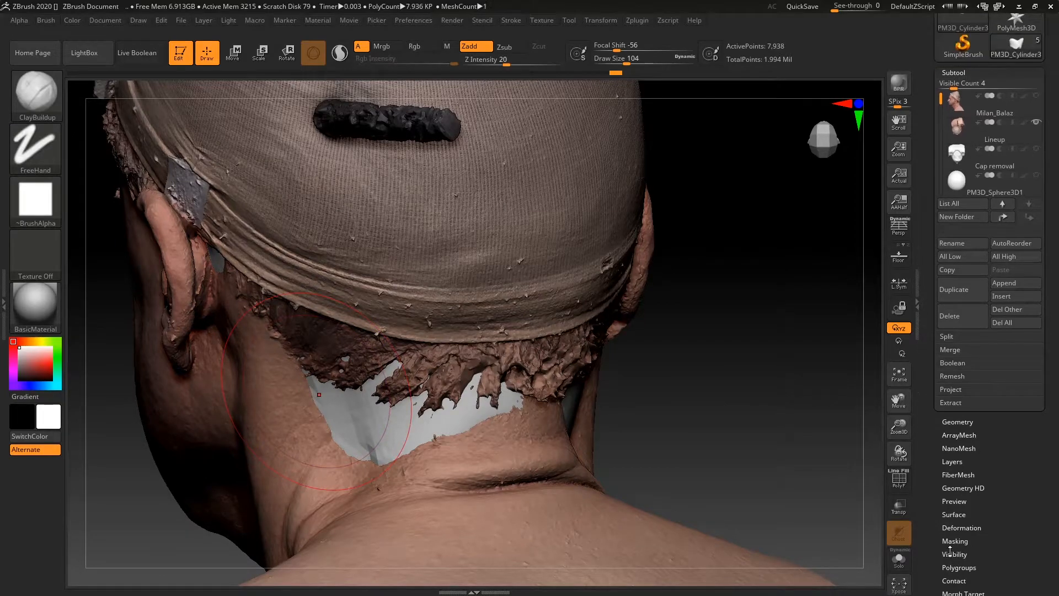
{"action": "left_click", "coordinate": [962, 389]}
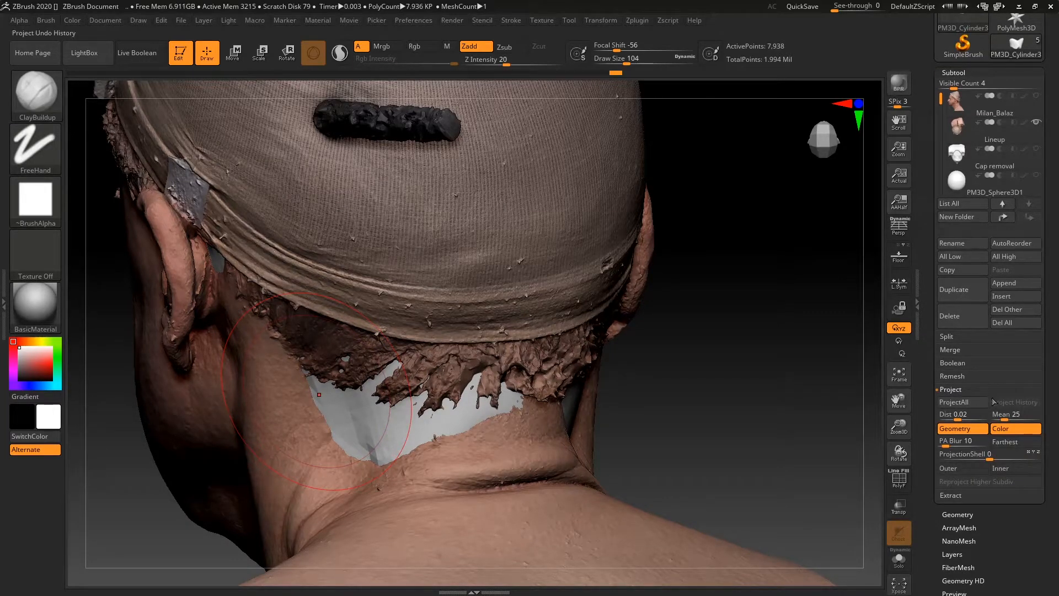
{"action": "left_click", "coordinate": [978, 402]}
{"action": "left_click", "coordinate": [900, 560]}
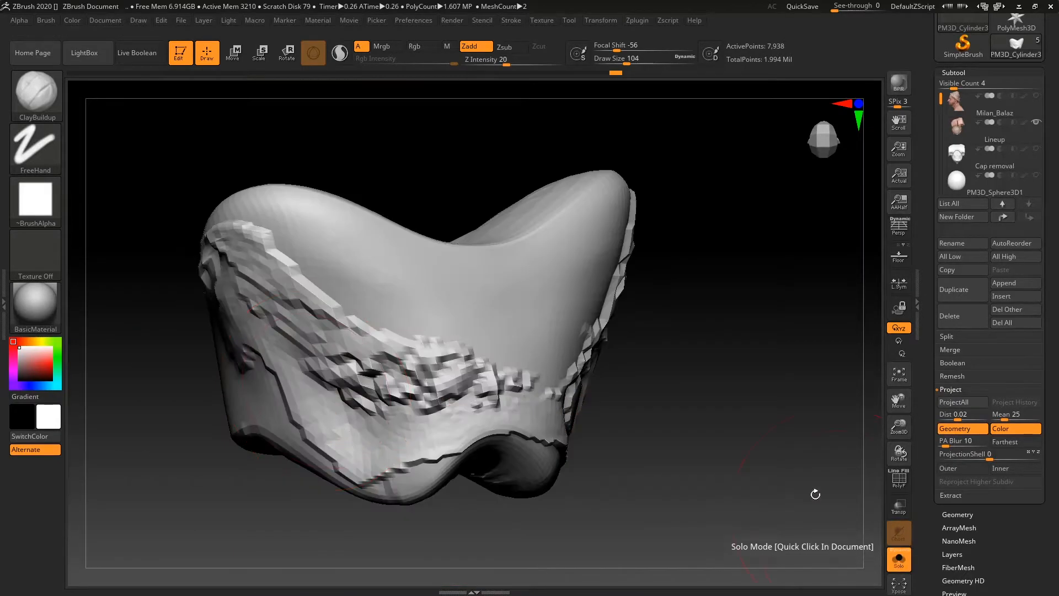
{"action": "key", "text": "shift"}
{"action": "mouse_move", "coordinate": [631, 309]}
{"action": "left_mouse_down", "text": "shift"}
{"action": "mouse_move", "coordinate": [604, 387]}
{"action": "mouse_move", "coordinate": [563, 419]}
{"action": "left_mouse_up", "text": "shift"}
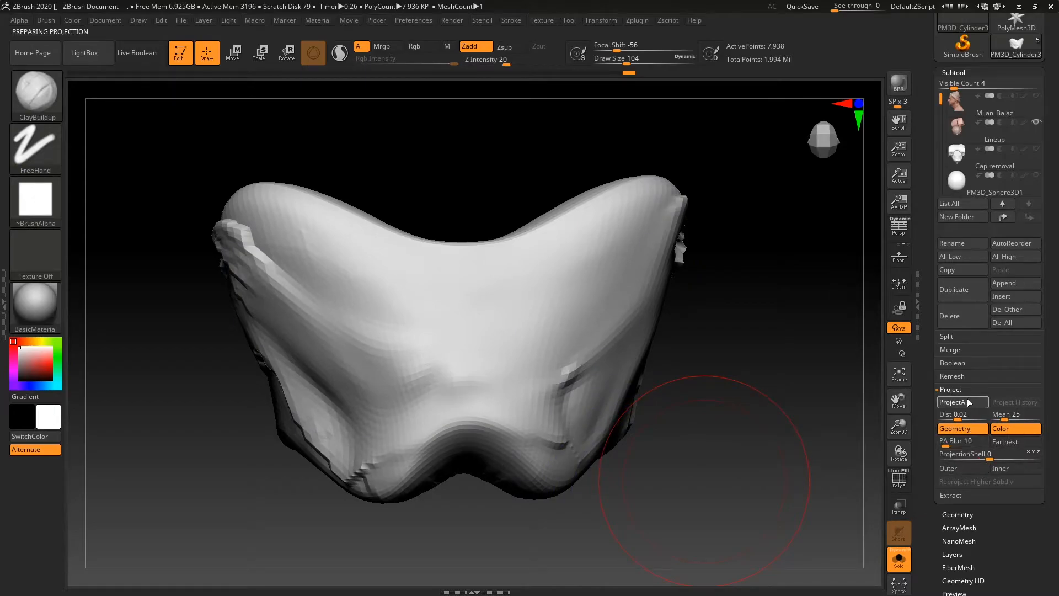
Repeat the projection on the isolated neck piece and smooth its back and both lower lobes.
{"action": "left_click_drag", "start_coordinate": [576, 406], "coordinate": [634, 281], "text": "shift"}
{"action": "mouse_move", "coordinate": [378, 411]}
{"action": "left_mouse_down", "text": "shift"}
{"action": "mouse_move", "coordinate": [337, 381]}
{"action": "mouse_move", "coordinate": [260, 293]}
{"action": "left_mouse_up", "text": "shift"}
{"action": "left_click_drag", "start_coordinate": [736, 362], "coordinate": [700, 429], "text": "alt"}
{"action": "mouse_move", "coordinate": [612, 300]}
{"action": "left_mouse_down"}
{"action": "mouse_move", "coordinate": [580, 386]}
{"action": "mouse_move", "coordinate": [484, 475]}
{"action": "left_mouse_up"}
{"action": "mouse_move", "coordinate": [485, 475]}
{"action": "right_mouse_down"}
{"action": "mouse_move", "coordinate": [483, 508]}
{"action": "mouse_move", "coordinate": [525, 244]}
{"action": "mouse_move", "coordinate": [393, 293]}
{"action": "right_mouse_up"}
{"action": "mouse_move", "coordinate": [422, 320]}
{"action": "left_mouse_down"}
{"action": "mouse_move", "coordinate": [405, 527]}
{"action": "mouse_move", "coordinate": [354, 287]}
{"action": "mouse_move", "coordinate": [271, 265]}
{"action": "mouse_move", "coordinate": [254, 431]}
{"action": "left_mouse_up"}
{"action": "mouse_move", "coordinate": [232, 367]}
{"action": "left_mouse_down"}
{"action": "mouse_move", "coordinate": [293, 475]}
{"action": "mouse_move", "coordinate": [433, 441]}
{"action": "mouse_move", "coordinate": [466, 488]}
{"action": "left_mouse_up"}
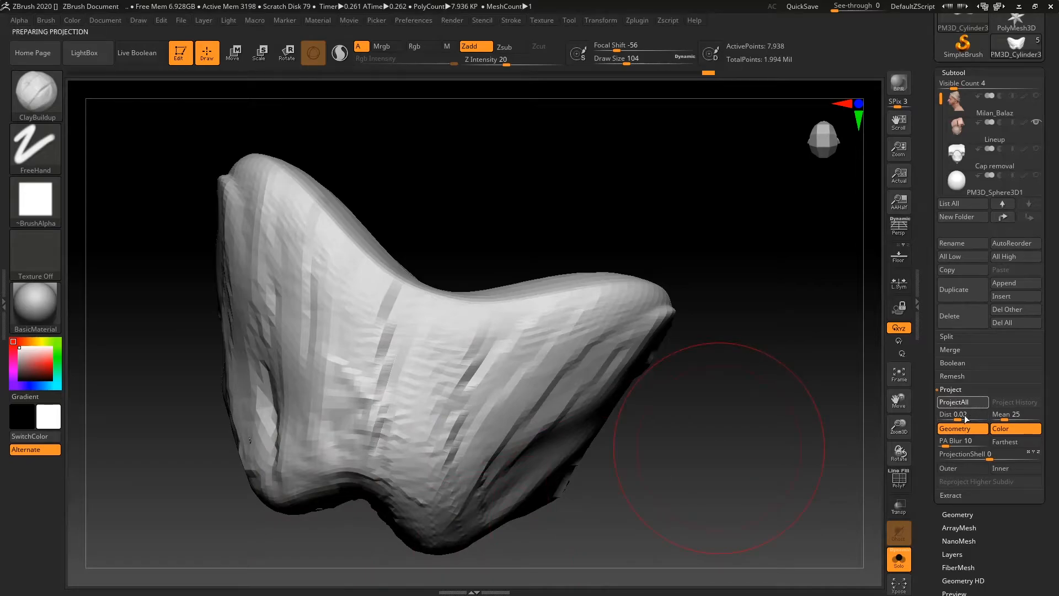
Project the isolated neck piece once more and smooth the ridges across its back and along both side edges.
{"action": "mouse_move", "coordinate": [442, 425]}
{"action": "left_mouse_down", "text": "shift"}
{"action": "mouse_move", "coordinate": [314, 383]}
{"action": "mouse_move", "coordinate": [298, 447]}
{"action": "mouse_move", "coordinate": [461, 488]}
{"action": "left_mouse_up", "text": "shift"}
{"action": "mouse_move", "coordinate": [248, 209]}
{"action": "left_mouse_down"}
{"action": "mouse_move", "coordinate": [510, 394]}
{"action": "mouse_move", "coordinate": [650, 366]}
{"action": "left_mouse_up"}
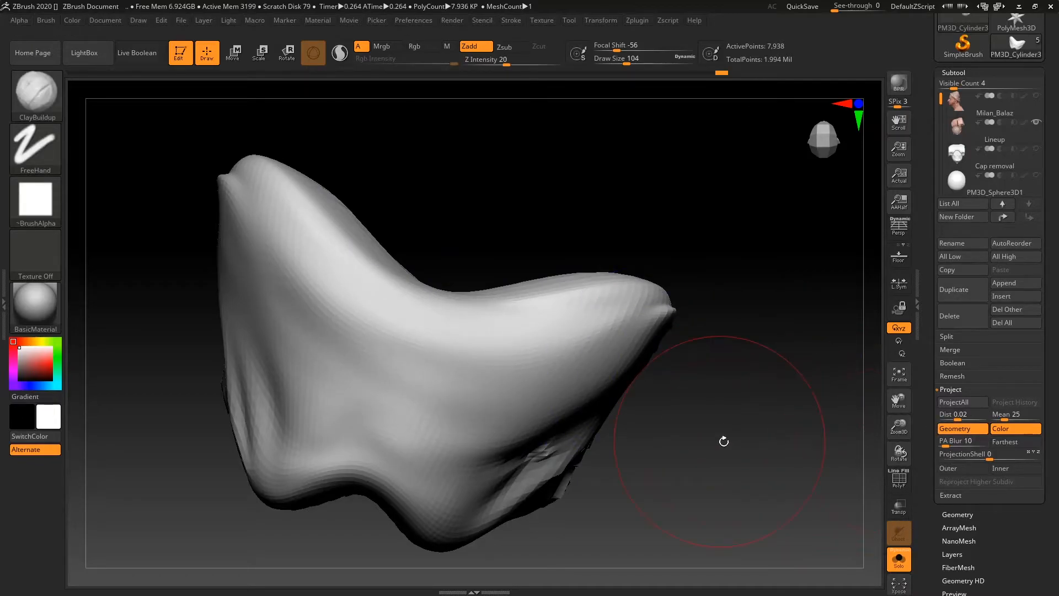
{"action": "left_click_drag", "start_coordinate": [789, 376], "coordinate": [712, 353]}
{"action": "mouse_move", "coordinate": [326, 353]}
{"action": "left_mouse_down", "text": "shift"}
{"action": "mouse_move", "coordinate": [519, 413]}
{"action": "mouse_move", "coordinate": [607, 352]}
{"action": "mouse_move", "coordinate": [292, 436]}
{"action": "mouse_move", "coordinate": [326, 508]}
{"action": "left_mouse_up", "text": "shift"}
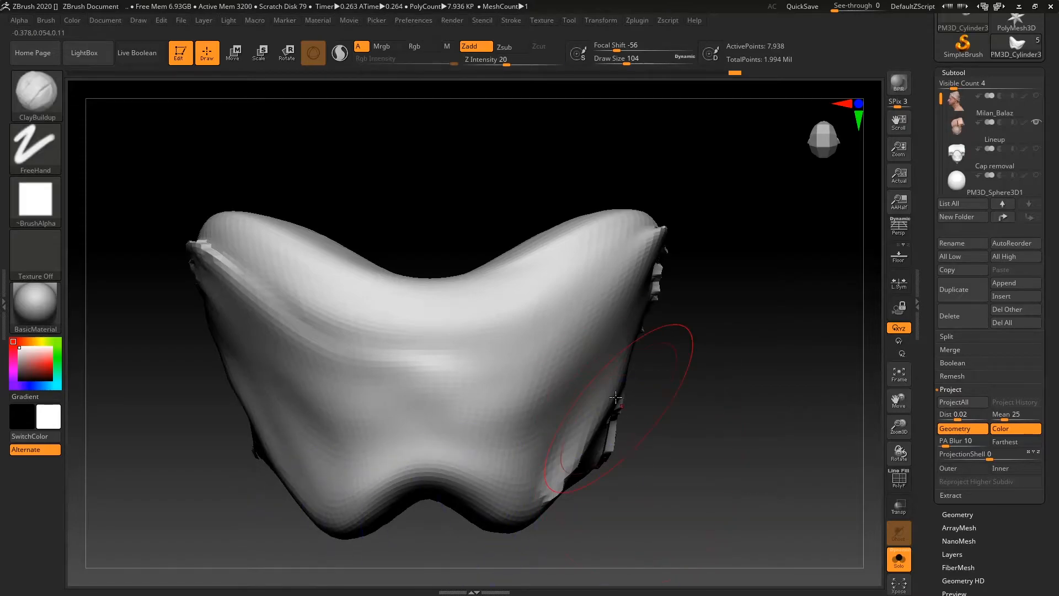
{"action": "left_click_drag", "start_coordinate": [619, 409], "coordinate": [598, 506], "text": "shift"}
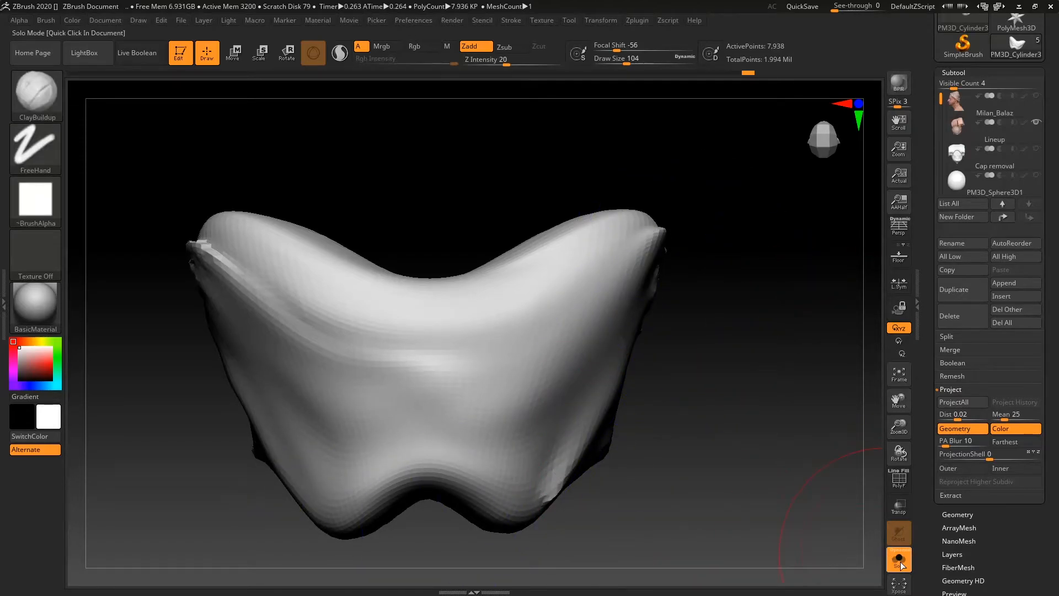
Show the scan again, reproject the neck piece onto it and fill the left hollow with ClayBuildup at draw size 65.
{"action": "left_click", "coordinate": [899, 558]}
{"action": "left_click_drag", "start_coordinate": [756, 370], "coordinate": [674, 383]}
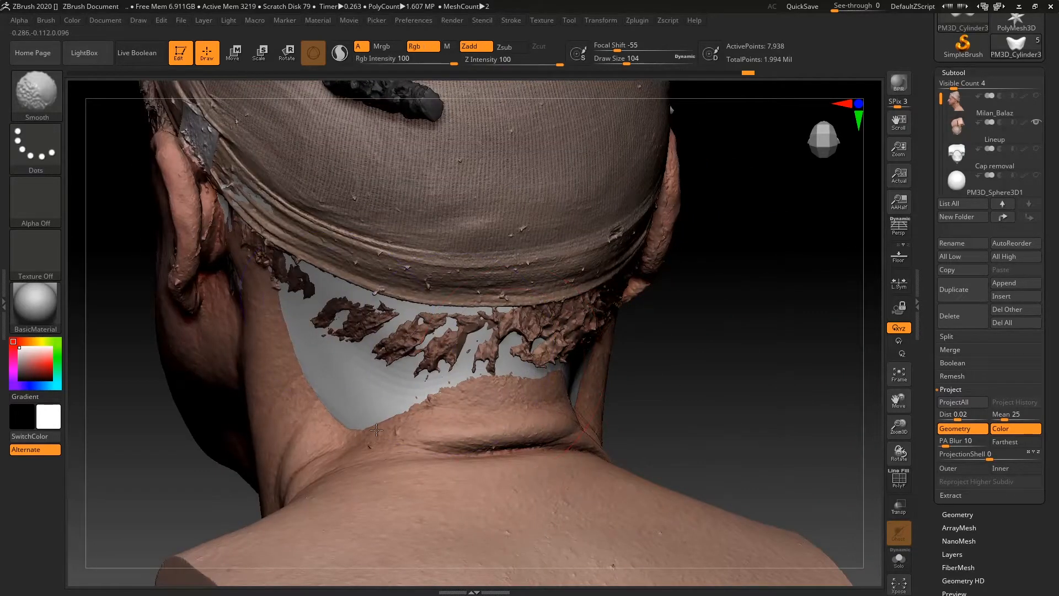
{"action": "left_click", "coordinate": [973, 406]}
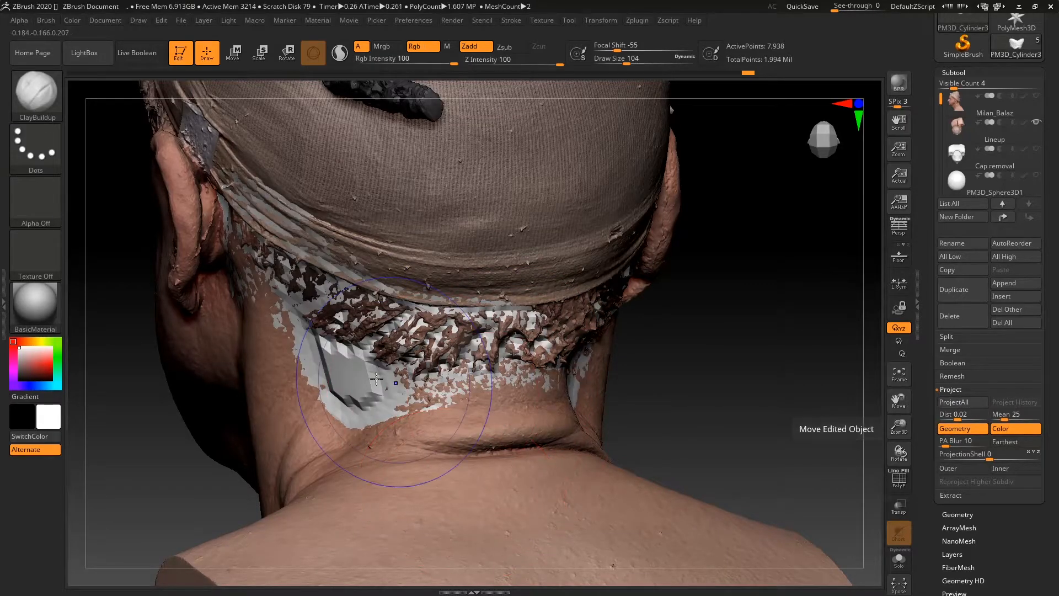
{"action": "key", "text": "space"}
{"action": "left_click_drag", "start_coordinate": [367, 363], "coordinate": [362, 362]}
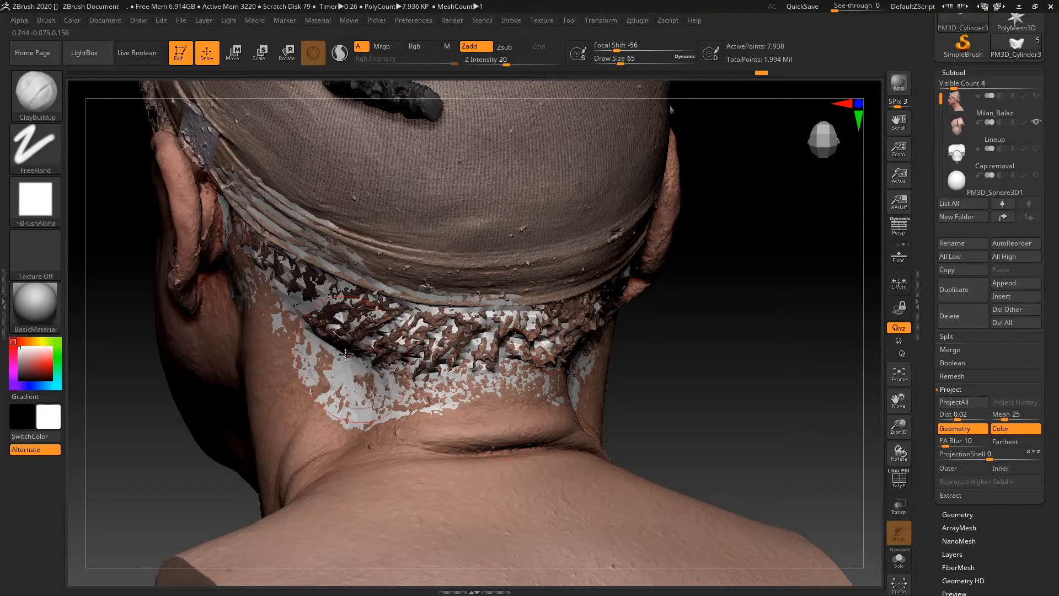
Run ProjectAll again after the fill and smooth the jagged hairline remnants off the neck piece in isolation.
{"action": "left_click_drag", "start_coordinate": [747, 371], "coordinate": [712, 367]}
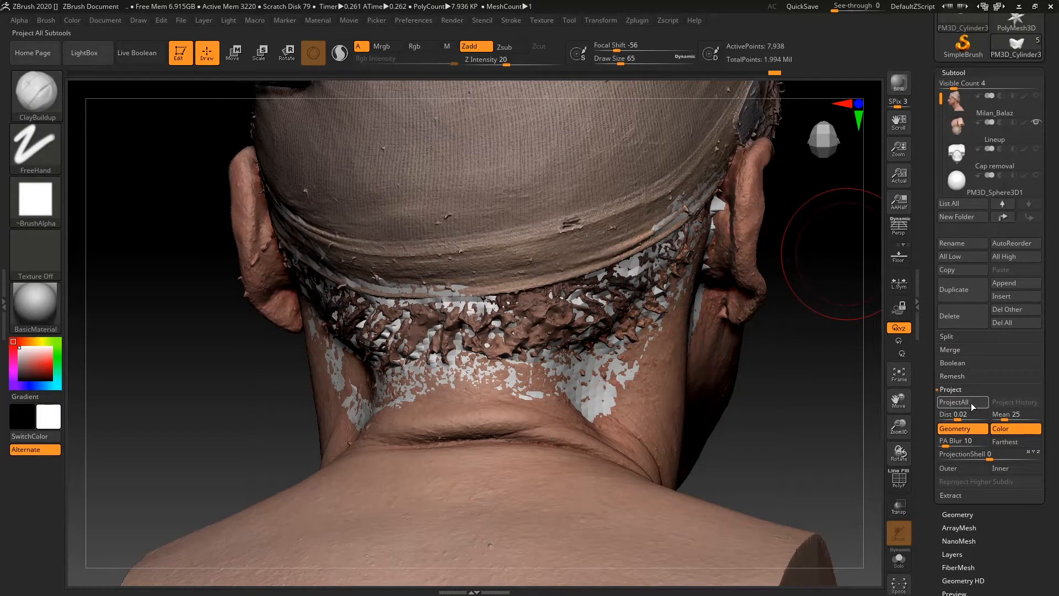
{"action": "left_click", "coordinate": [963, 402]}
{"action": "mouse_move", "coordinate": [430, 310]}
{"action": "left_mouse_down", "text": "shift"}
{"action": "mouse_move", "coordinate": [347, 364]}
{"action": "mouse_move", "coordinate": [353, 393]}
{"action": "left_mouse_up", "text": "shift"}
{"action": "left_click", "coordinate": [900, 560]}
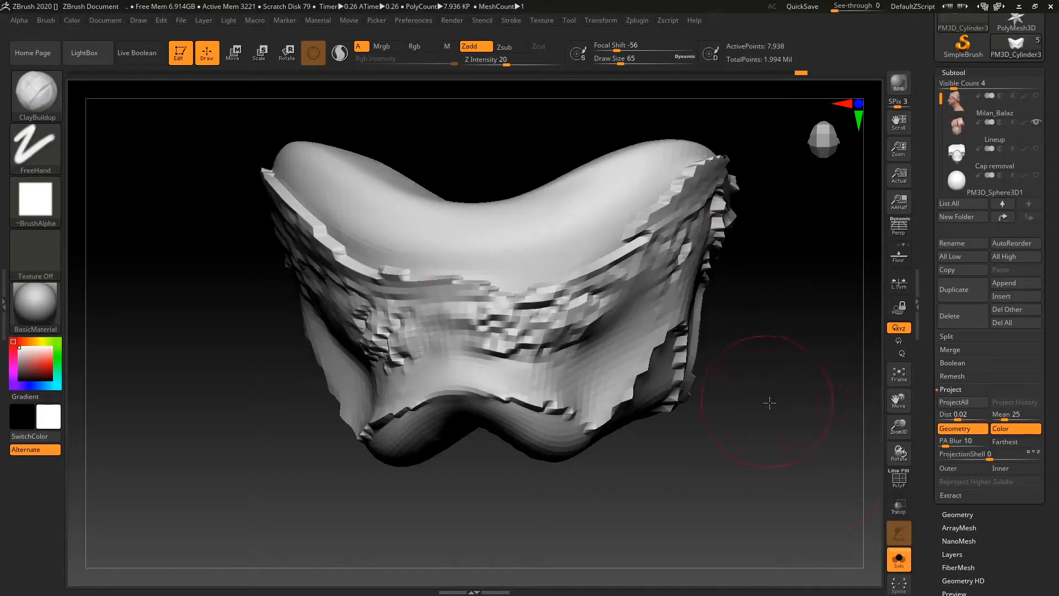
{"action": "left_click_drag", "start_coordinate": [765, 398], "coordinate": [745, 378], "text": "shift"}
{"action": "mouse_move", "coordinate": [507, 337]}
{"action": "left_mouse_down", "text": "shift"}
{"action": "mouse_move", "coordinate": [561, 340]}
{"action": "mouse_move", "coordinate": [525, 362]}
{"action": "left_mouse_up", "text": "shift"}
{"action": "left_click_drag", "start_coordinate": [791, 392], "coordinate": [785, 396]}
{"action": "left_click", "coordinate": [899, 560]}
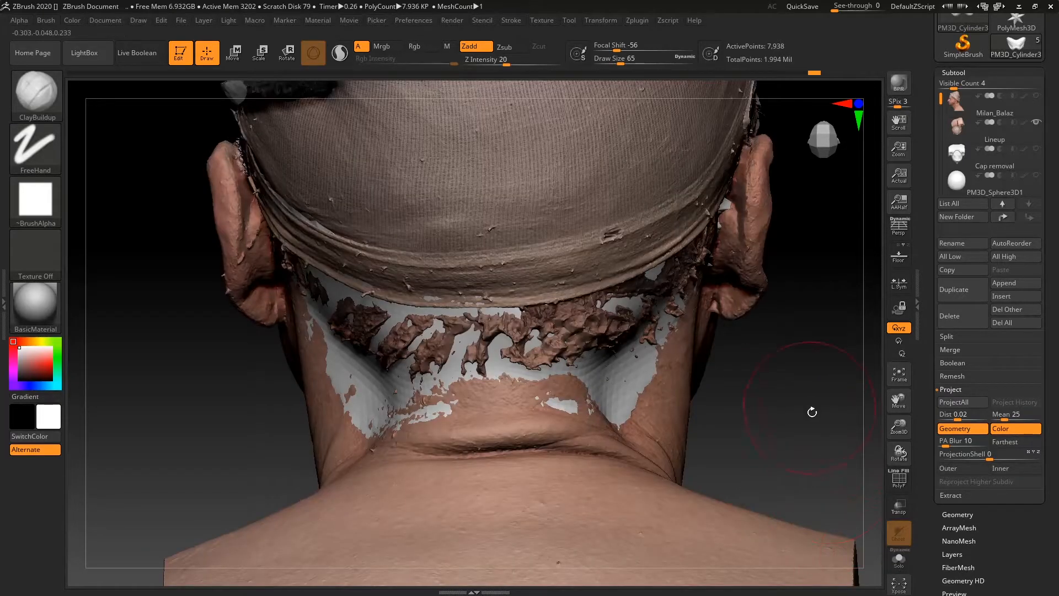
Show the Cap removal and PM3D_Sphere3D1 subtools and hide the Lineup scan.
{"action": "left_click", "coordinate": [1037, 150]}
{"action": "left_click", "coordinate": [1034, 176]}
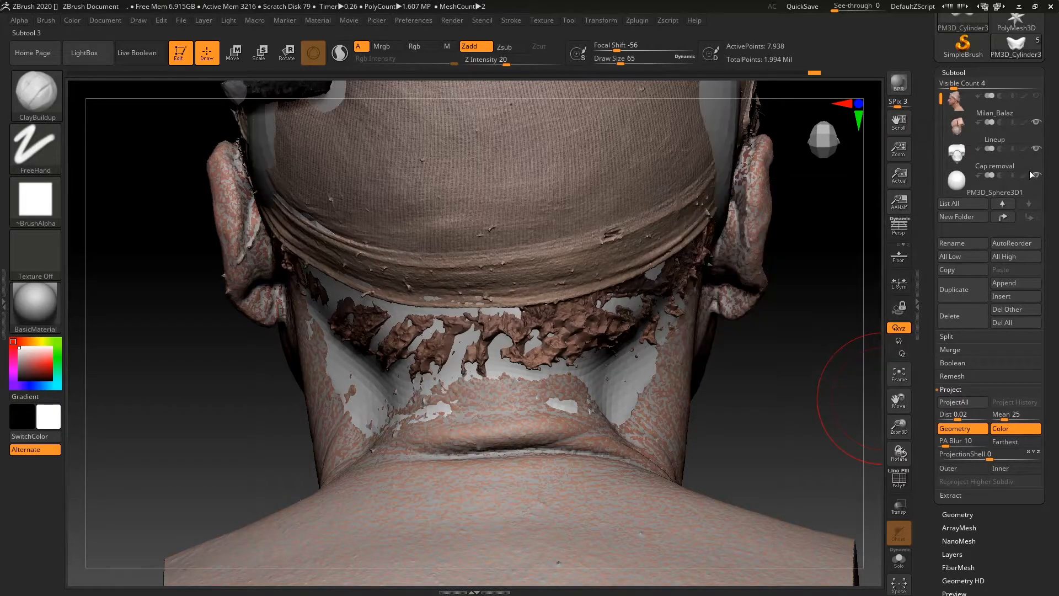
{"action": "left_click", "coordinate": [1036, 123]}
Smooth the neck piece behind the ears, along its upper rim and where it meets the scan at the nape.
{"action": "mouse_move", "coordinate": [785, 352]}
{"action": "left_mouse_down"}
{"action": "mouse_move", "coordinate": [806, 371]}
{"action": "mouse_move", "coordinate": [801, 345]}
{"action": "mouse_move", "coordinate": [738, 368]}
{"action": "mouse_move", "coordinate": [751, 395]}
{"action": "mouse_move", "coordinate": [772, 366]}
{"action": "left_mouse_up"}
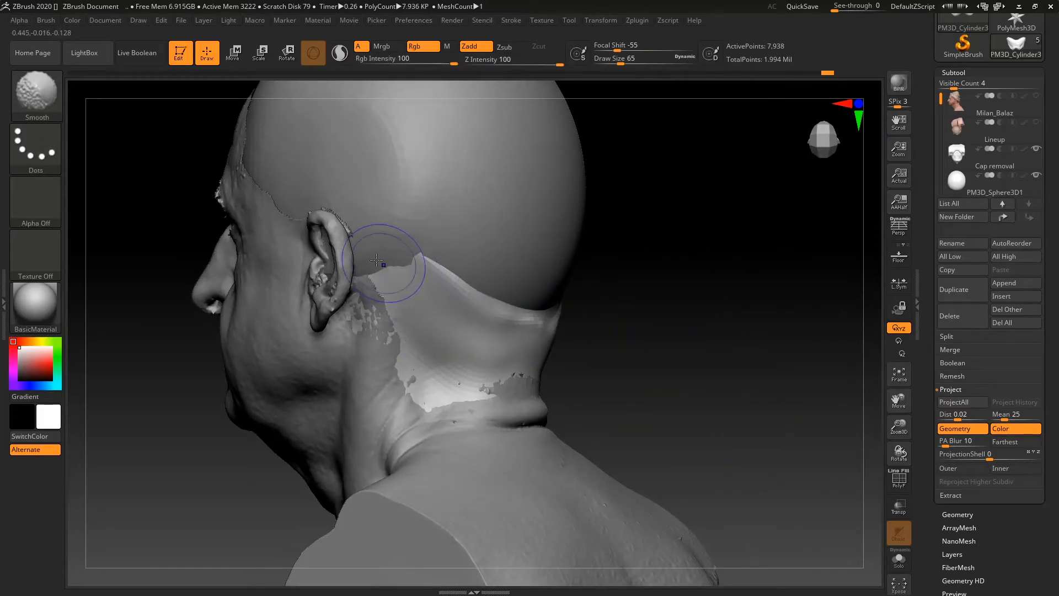
{"action": "left_click_drag", "start_coordinate": [694, 295], "coordinate": [643, 300]}
{"action": "left_click_drag", "start_coordinate": [629, 315], "coordinate": [712, 259], "text": "shift"}
{"action": "mouse_move", "coordinate": [796, 369]}
{"action": "left_mouse_down"}
{"action": "mouse_move", "coordinate": [751, 380]}
{"action": "mouse_move", "coordinate": [775, 386]}
{"action": "left_mouse_up"}
{"action": "mouse_move", "coordinate": [662, 423]}
{"action": "left_mouse_down", "text": "shift"}
{"action": "mouse_move", "coordinate": [627, 404]}
{"action": "mouse_move", "coordinate": [684, 443]}
{"action": "left_mouse_up", "text": "shift"}
{"action": "mouse_move", "coordinate": [806, 444]}
{"action": "left_mouse_down"}
{"action": "mouse_move", "coordinate": [821, 454]}
{"action": "mouse_move", "coordinate": [856, 449]}
{"action": "mouse_move", "coordinate": [763, 419]}
{"action": "left_mouse_up"}
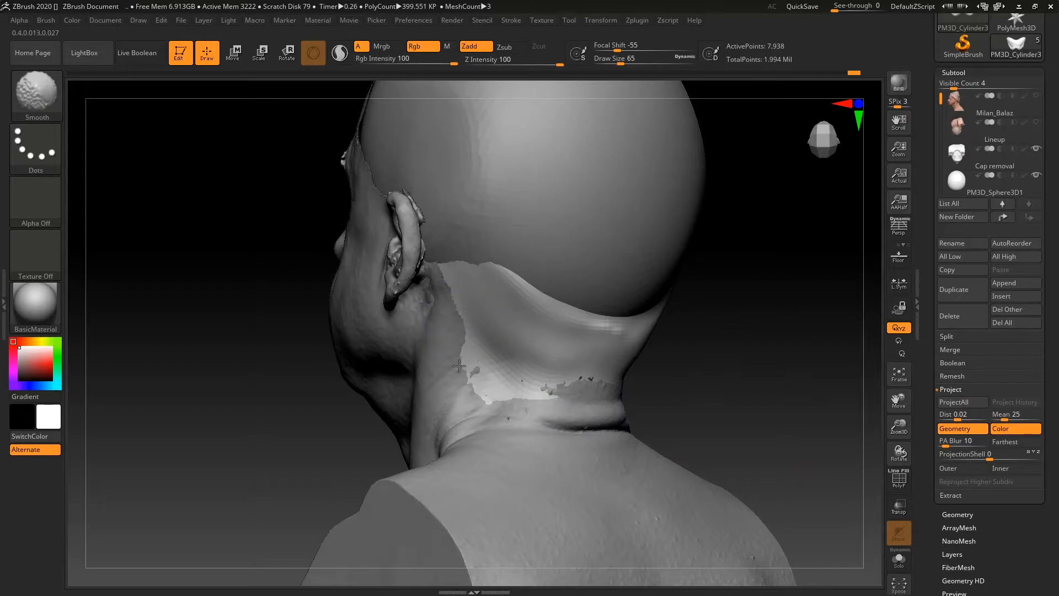
{"action": "left_click_drag", "start_coordinate": [499, 398], "coordinate": [505, 389], "text": "shift"}
{"action": "left_click_drag", "start_coordinate": [681, 383], "coordinate": [742, 365]}
{"action": "left_click_drag", "start_coordinate": [615, 347], "coordinate": [598, 353], "text": "shift"}
Flatten the back and both sides of the neck piece below the cranium with the TrimDynamic brush.
{"action": "mouse_move", "coordinate": [830, 360]}
{"action": "left_mouse_down"}
{"action": "mouse_move", "coordinate": [755, 419]}
{"action": "mouse_move", "coordinate": [756, 458]}
{"action": "mouse_move", "coordinate": [778, 467]}
{"action": "mouse_move", "coordinate": [802, 537]}
{"action": "mouse_move", "coordinate": [825, 537]}
{"action": "mouse_move", "coordinate": [777, 465]}
{"action": "left_mouse_up"}
{"action": "key", "text": "b"}
{"action": "key", "text": "t"}
{"action": "key", "text": "d"}
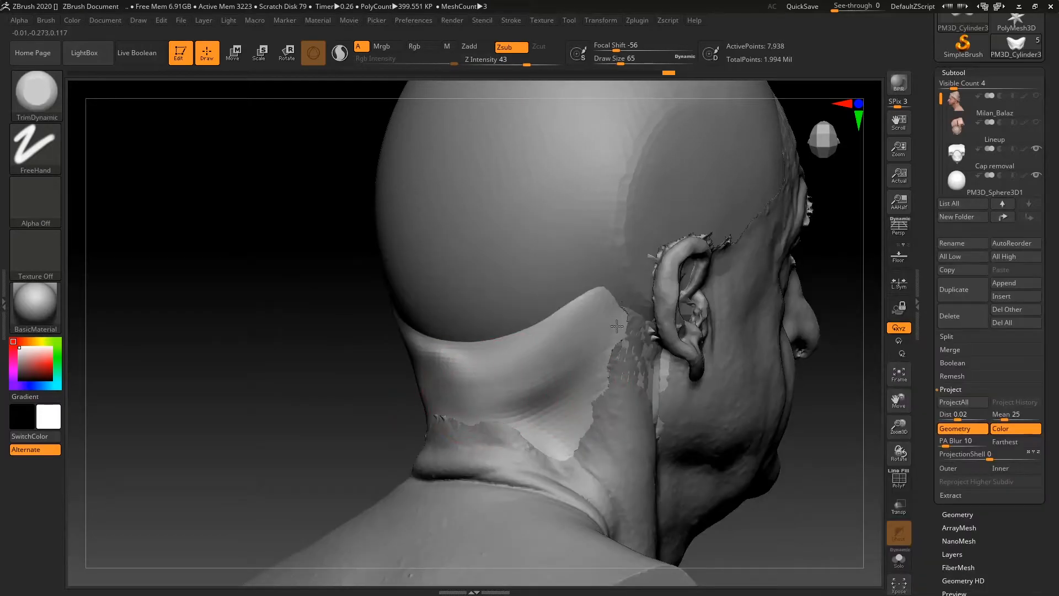
{"action": "left_click_drag", "start_coordinate": [512, 360], "coordinate": [536, 349]}
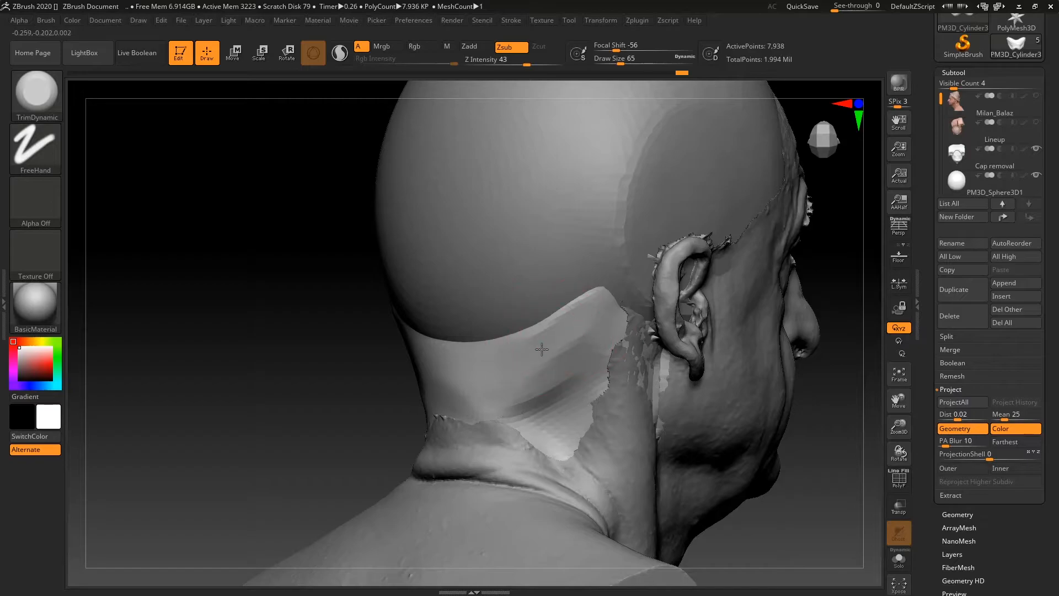
{"action": "left_click_drag", "start_coordinate": [339, 362], "coordinate": [388, 336]}
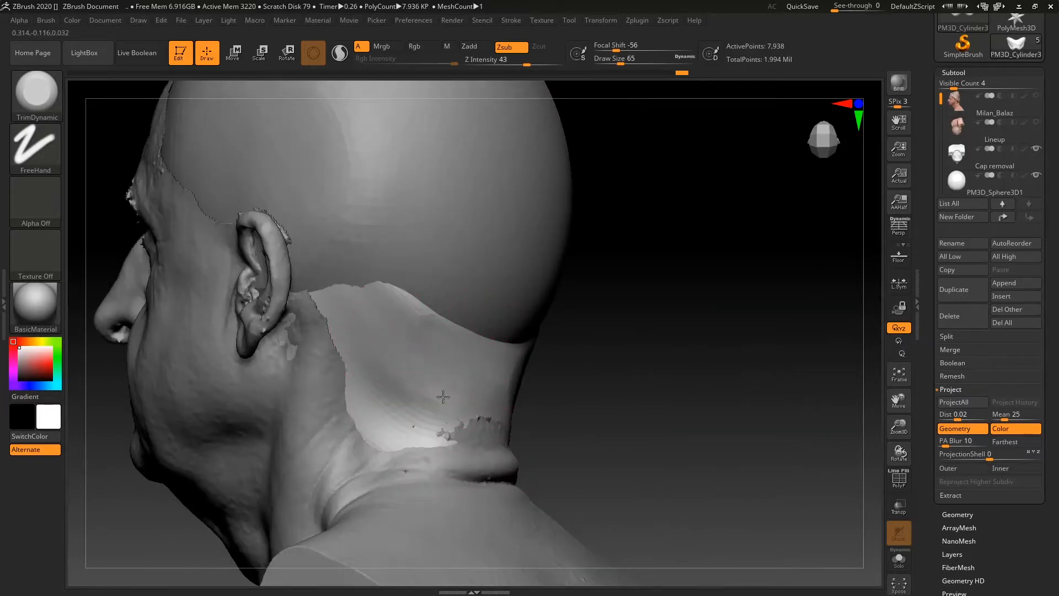
{"action": "mouse_move", "coordinate": [632, 379]}
{"action": "left_mouse_down"}
{"action": "mouse_move", "coordinate": [683, 402]}
{"action": "mouse_move", "coordinate": [718, 397]}
{"action": "mouse_move", "coordinate": [637, 394]}
{"action": "left_mouse_up"}
Try carving a crease across the neck piece below the cranium with DamStandard, increase the draw size to 104 and undo the strokes.
{"action": "key", "text": "b"}
{"action": "key", "text": "d"}
{"action": "key", "text": "s"}
{"action": "left_click_drag", "start_coordinate": [791, 257], "coordinate": [816, 291]}
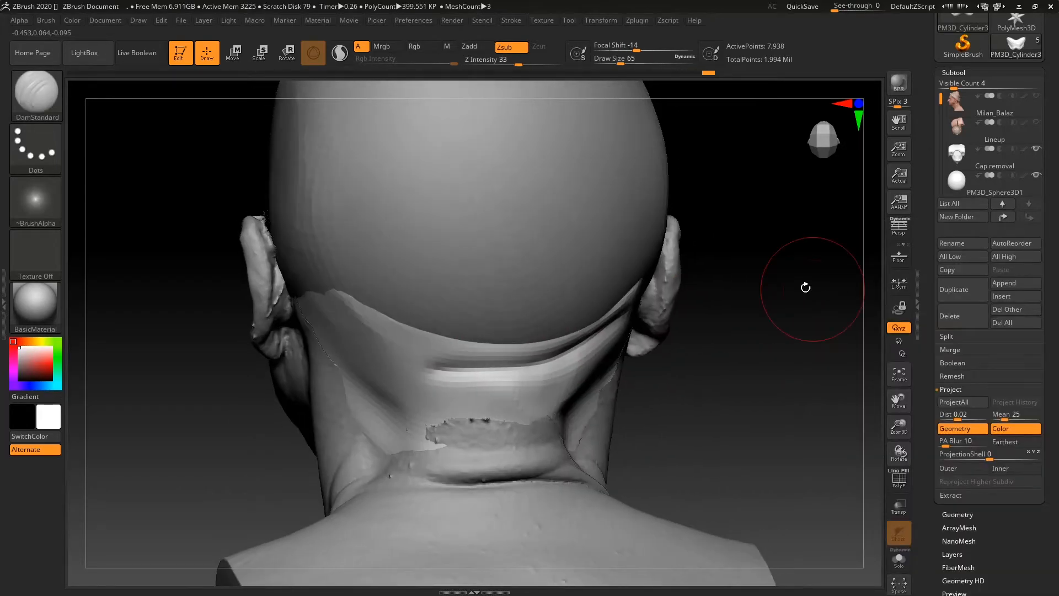
{"action": "key", "text": "ctrl+z"}
{"action": "key", "text": "space"}
{"action": "left_click_drag", "start_coordinate": [639, 301], "coordinate": [646, 301]}
{"action": "mouse_move", "coordinate": [308, 302]}
{"action": "left_mouse_down"}
{"action": "mouse_move", "coordinate": [468, 353]}
{"action": "mouse_move", "coordinate": [546, 350]}
{"action": "mouse_move", "coordinate": [324, 325]}
{"action": "mouse_move", "coordinate": [640, 309]}
{"action": "left_mouse_up"}
{"action": "key", "text": "ctrl+z"}
{"action": "mouse_move", "coordinate": [790, 297]}
{"action": "left_mouse_down"}
{"action": "mouse_move", "coordinate": [767, 303]}
{"action": "mouse_move", "coordinate": [786, 298]}
{"action": "left_mouse_up"}
{"action": "key", "text": "ctrl+z"}
Smooth the neck piece and carve a wide DamStandard fold beneath the cranium from ear to ear, undoing the unwanted stroke.
{"action": "left_click_drag", "start_coordinate": [441, 387], "coordinate": [338, 357], "text": "shift"}
{"action": "mouse_move", "coordinate": [310, 303]}
{"action": "left_mouse_down"}
{"action": "mouse_move", "coordinate": [438, 393]}
{"action": "mouse_move", "coordinate": [634, 317]}
{"action": "left_mouse_up"}
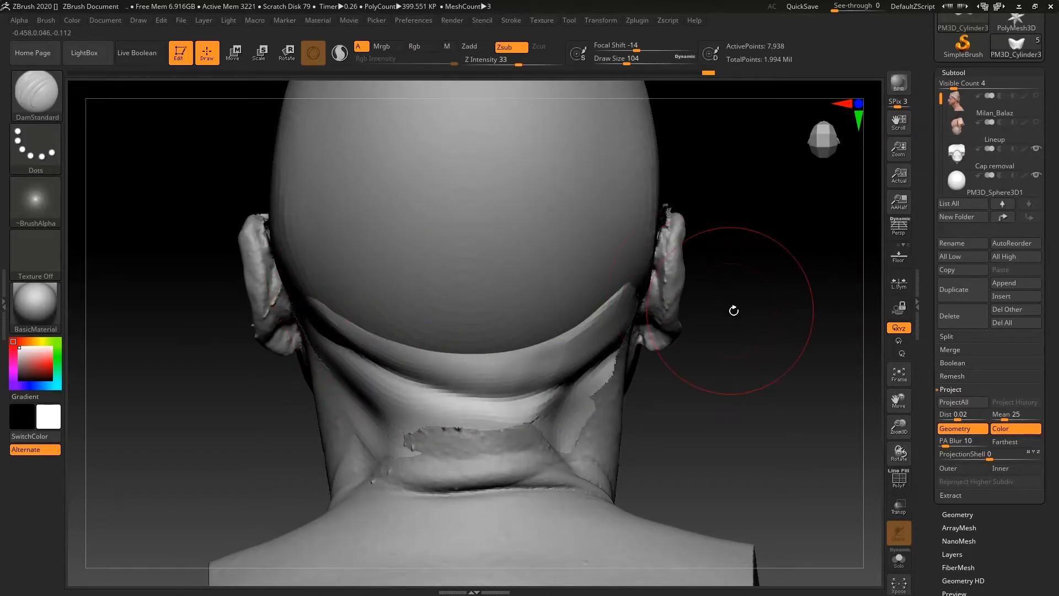
{"action": "left_click_drag", "start_coordinate": [720, 307], "coordinate": [688, 312]}
{"action": "key", "text": "ctrl+z"}
{"action": "left_click_drag", "start_coordinate": [764, 314], "coordinate": [648, 338]}
{"action": "left_click_drag", "start_coordinate": [838, 327], "coordinate": [726, 319]}
{"action": "left_click_drag", "start_coordinate": [827, 434], "coordinate": [718, 417], "text": "alt"}
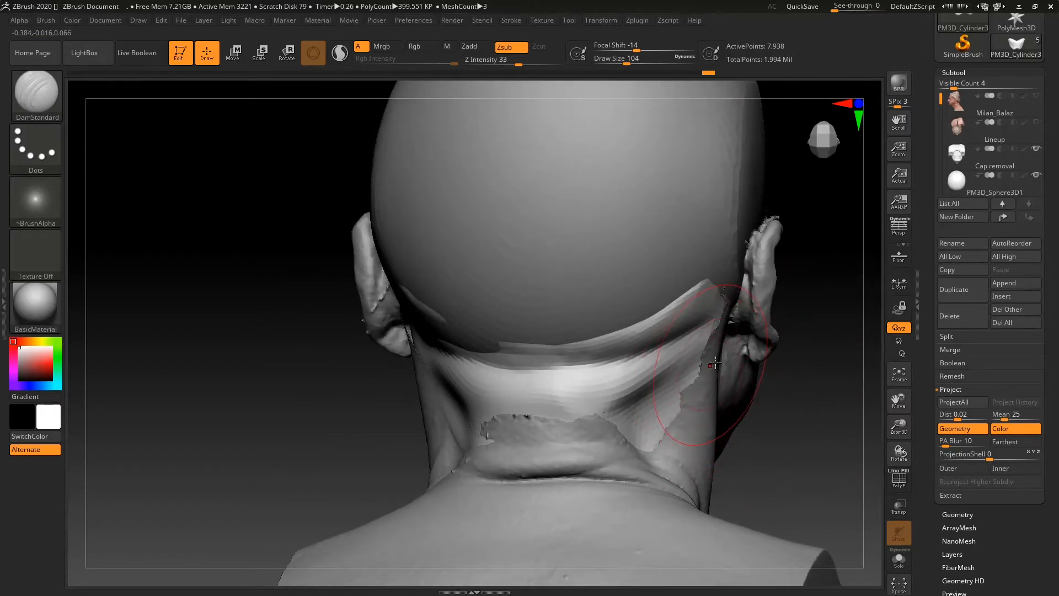
Build up the fold along the base of the cranium with ClayBuildup at draw size 74 and smooth it.
{"action": "key", "text": "b"}
{"action": "key", "text": "c"}
{"action": "key", "text": "b"}
{"action": "key", "text": "space"}
{"action": "left_click_drag", "start_coordinate": [764, 348], "coordinate": [758, 349]}
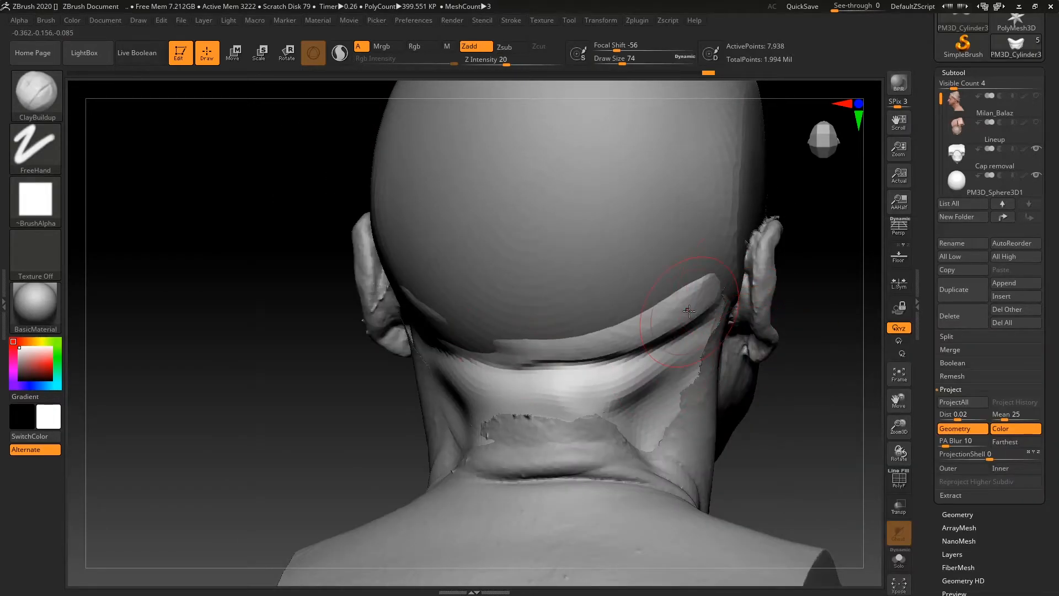
{"action": "left_click_drag", "start_coordinate": [787, 391], "coordinate": [773, 389], "text": "shift"}
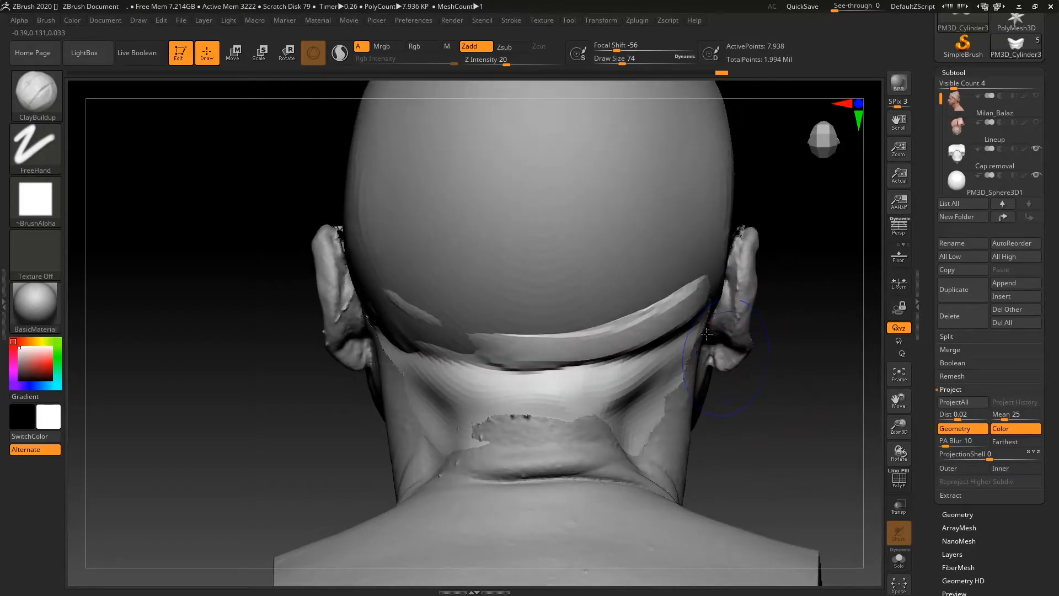
{"action": "mouse_move", "coordinate": [738, 305]}
{"action": "left_mouse_down"}
{"action": "mouse_move", "coordinate": [780, 362]}
{"action": "mouse_move", "coordinate": [475, 314]}
{"action": "left_mouse_up"}
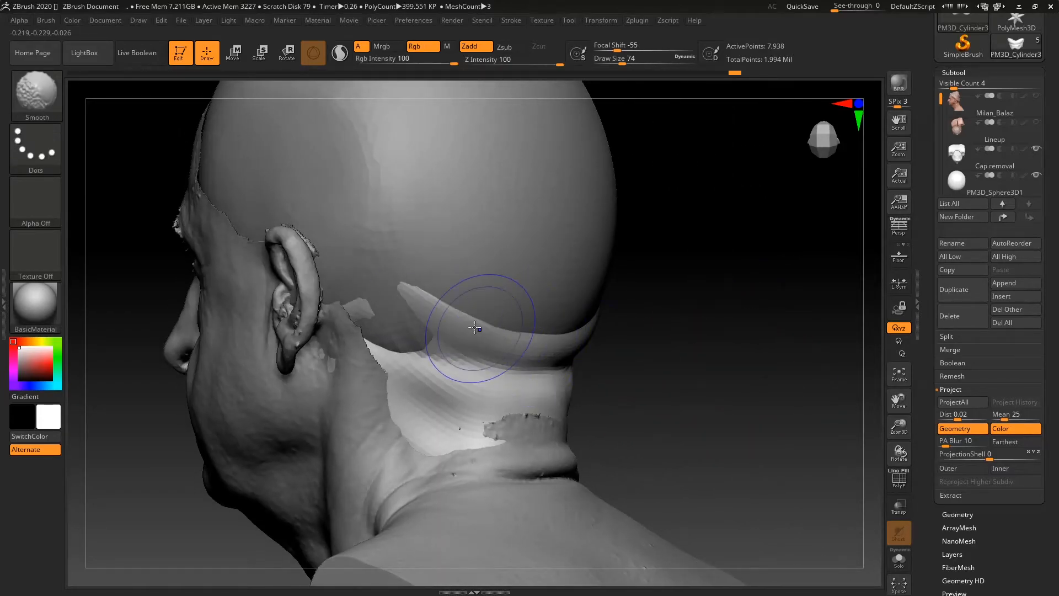
{"action": "mouse_move", "coordinate": [640, 359]}
{"action": "left_mouse_down"}
{"action": "mouse_move", "coordinate": [742, 399]}
{"action": "mouse_move", "coordinate": [752, 425]}
{"action": "mouse_move", "coordinate": [740, 348]}
{"action": "mouse_move", "coordinate": [688, 402]}
{"action": "mouse_move", "coordinate": [723, 406]}
{"action": "mouse_move", "coordinate": [746, 369]}
{"action": "mouse_move", "coordinate": [764, 405]}
{"action": "left_mouse_up"}
{"action": "mouse_move", "coordinate": [764, 406]}
{"action": "left_mouse_down"}
{"action": "mouse_move", "coordinate": [801, 381]}
{"action": "mouse_move", "coordinate": [771, 390]}
{"action": "left_mouse_up"}
Tighten the crease below the nape fold with the Pinch brush and undo the last stroke.
{"action": "key", "text": "b"}
{"action": "key", "text": "p"}
{"action": "key", "text": "i"}
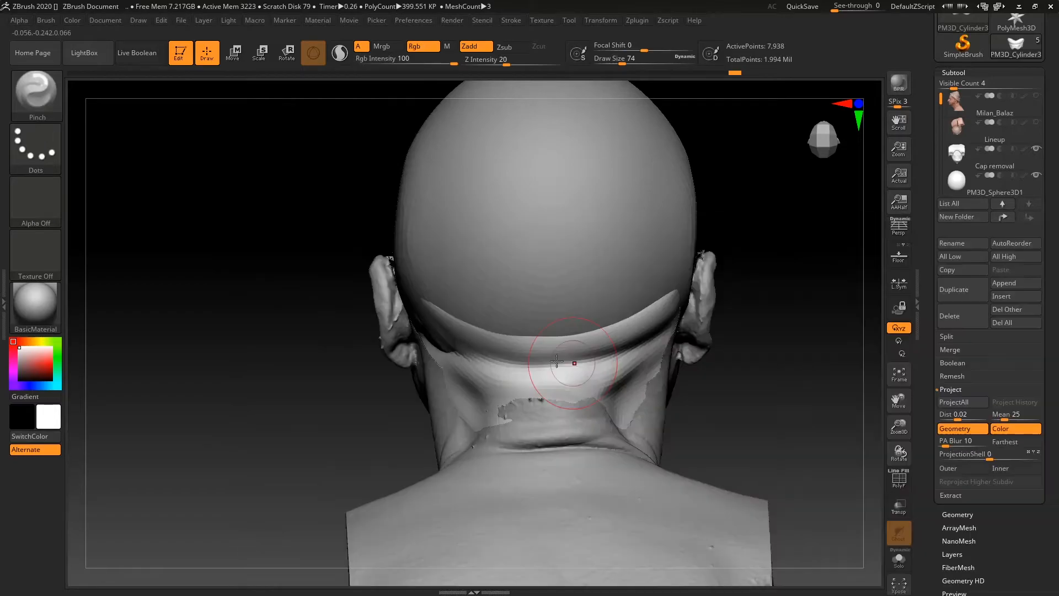
{"action": "mouse_move", "coordinate": [728, 342]}
{"action": "left_mouse_down"}
{"action": "mouse_move", "coordinate": [717, 359]}
{"action": "mouse_move", "coordinate": [747, 350]}
{"action": "left_mouse_up"}
{"action": "left_click_drag", "start_coordinate": [831, 328], "coordinate": [742, 355]}
{"action": "left_click_drag", "start_coordinate": [770, 458], "coordinate": [818, 465]}
{"action": "key", "text": "ctrl+z"}
Select PM3D_Sphere3D1 and reshape the lower back of the cranium over the neck fold with the Move brush at draw size 286.
{"action": "mouse_move", "coordinate": [773, 399]}
{"action": "left_mouse_down"}
{"action": "mouse_move", "coordinate": [727, 389]}
{"action": "mouse_move", "coordinate": [787, 402]}
{"action": "mouse_move", "coordinate": [755, 406]}
{"action": "mouse_move", "coordinate": [702, 286]}
{"action": "left_mouse_up"}
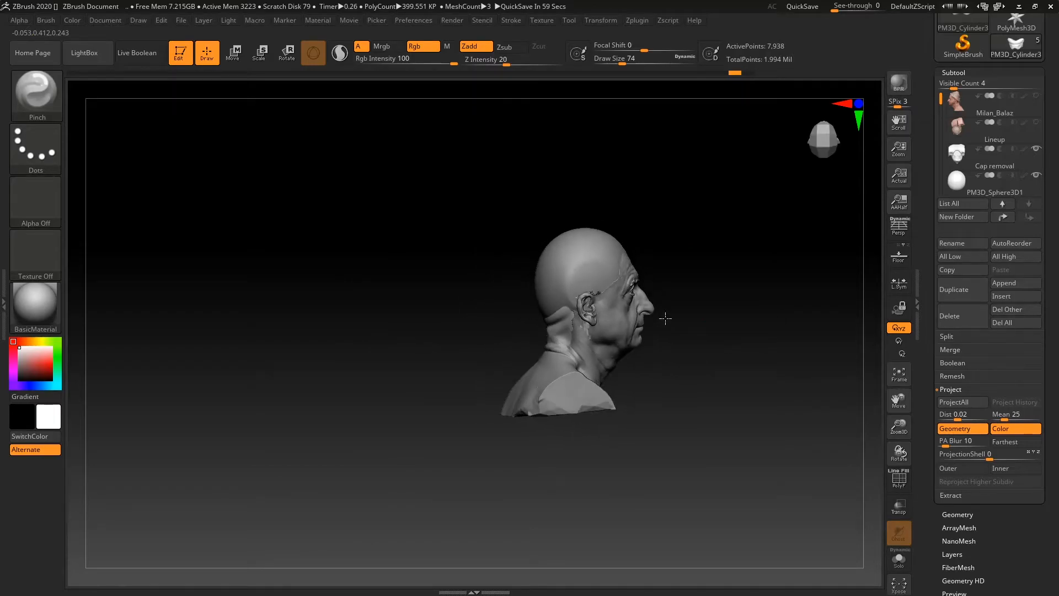
{"action": "left_click_drag", "start_coordinate": [774, 268], "coordinate": [742, 379], "text": "alt"}
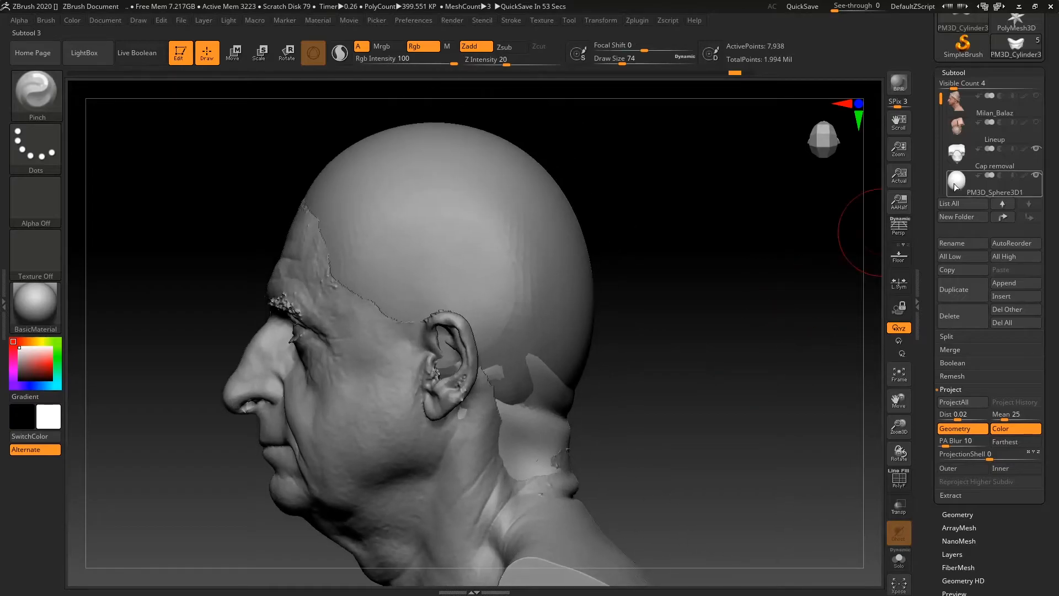
{"action": "left_click", "coordinate": [956, 182]}
{"action": "key", "text": "b"}
{"action": "key", "text": "m"}
{"action": "key", "text": "v"}
{"action": "key", "text": "space"}
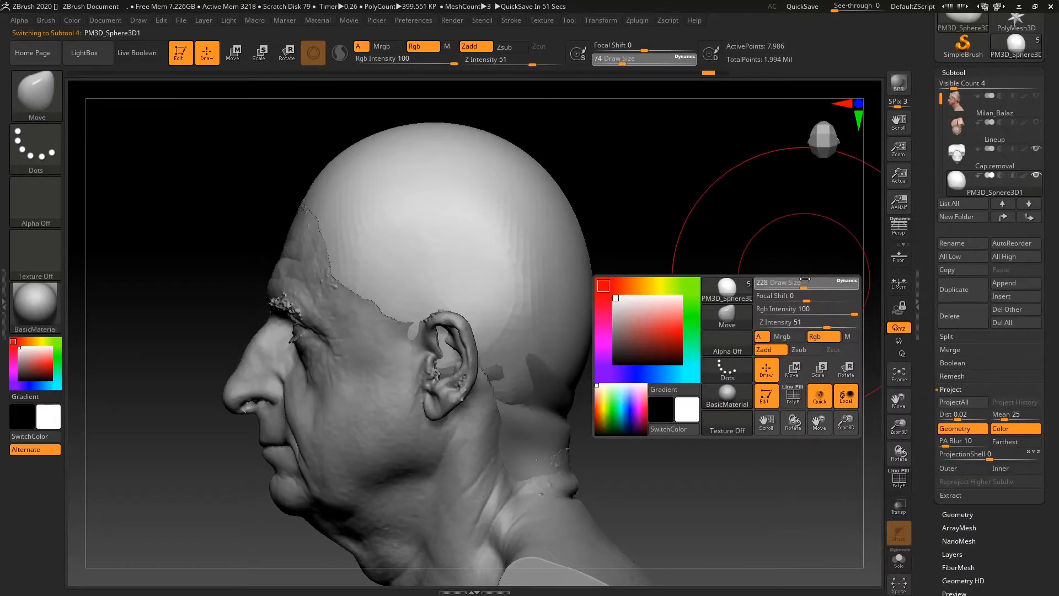
{"action": "left_click_drag", "start_coordinate": [731, 294], "coordinate": [695, 305]}
{"action": "left_click_drag", "start_coordinate": [706, 324], "coordinate": [712, 336]}
{"action": "left_click_drag", "start_coordinate": [817, 367], "coordinate": [689, 359]}
Refine the cranium's rear contour in side and back views with the Move brush.
{"action": "left_click_drag", "start_coordinate": [731, 324], "coordinate": [721, 333]}
{"action": "mouse_move", "coordinate": [594, 373]}
{"action": "left_mouse_down"}
{"action": "mouse_move", "coordinate": [719, 386]}
{"action": "mouse_move", "coordinate": [758, 311]}
{"action": "left_mouse_up"}
{"action": "mouse_move", "coordinate": [670, 255]}
{"action": "left_mouse_down"}
{"action": "mouse_move", "coordinate": [661, 257]}
{"action": "mouse_move", "coordinate": [676, 247]}
{"action": "left_mouse_up"}
{"action": "mouse_move", "coordinate": [730, 206]}
{"action": "left_mouse_down", "text": "alt"}
{"action": "mouse_move", "coordinate": [732, 297]}
{"action": "mouse_move", "coordinate": [657, 312]}
{"action": "left_mouse_up", "text": "alt"}
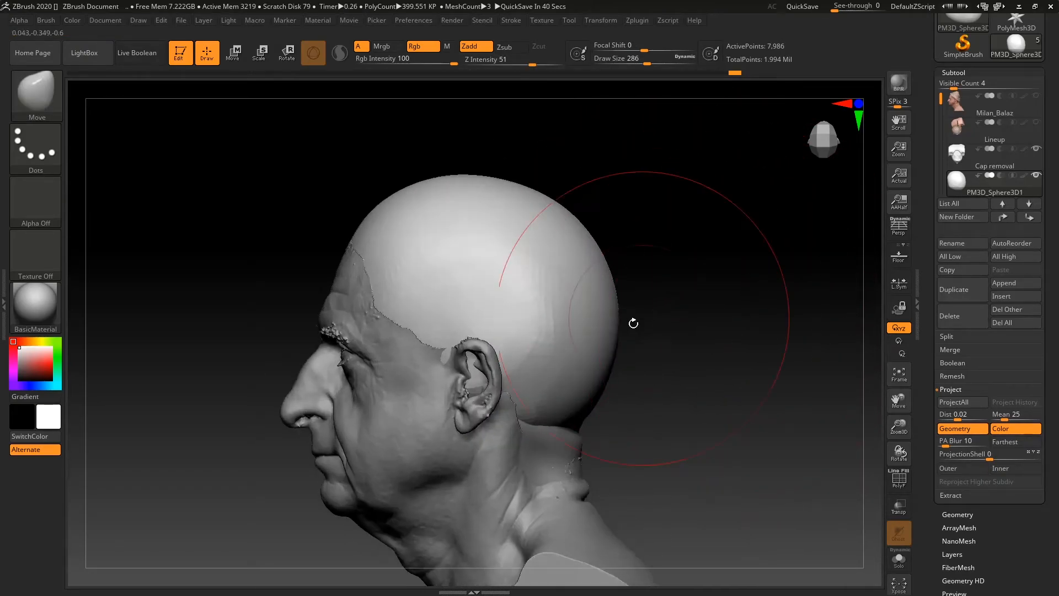
{"action": "left_click_drag", "start_coordinate": [617, 342], "coordinate": [618, 342]}
{"action": "left_click_drag", "start_coordinate": [700, 322], "coordinate": [638, 331]}
{"action": "left_click_drag", "start_coordinate": [809, 443], "coordinate": [800, 394], "text": "alt"}
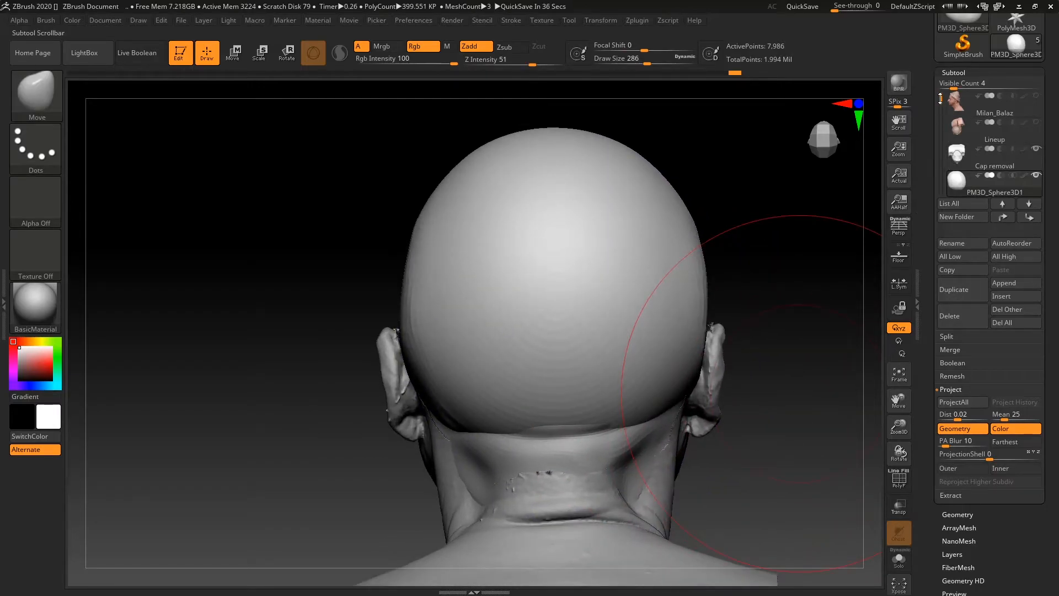
Select PM3D_Cylinder3D1 and build up the nape below the cranium with ClayBuildup at draw size 112.
{"action": "left_click_drag", "start_coordinate": [941, 98], "coordinate": [942, 124]}
{"action": "left_click", "coordinate": [955, 184]}
{"action": "key", "text": "b"}
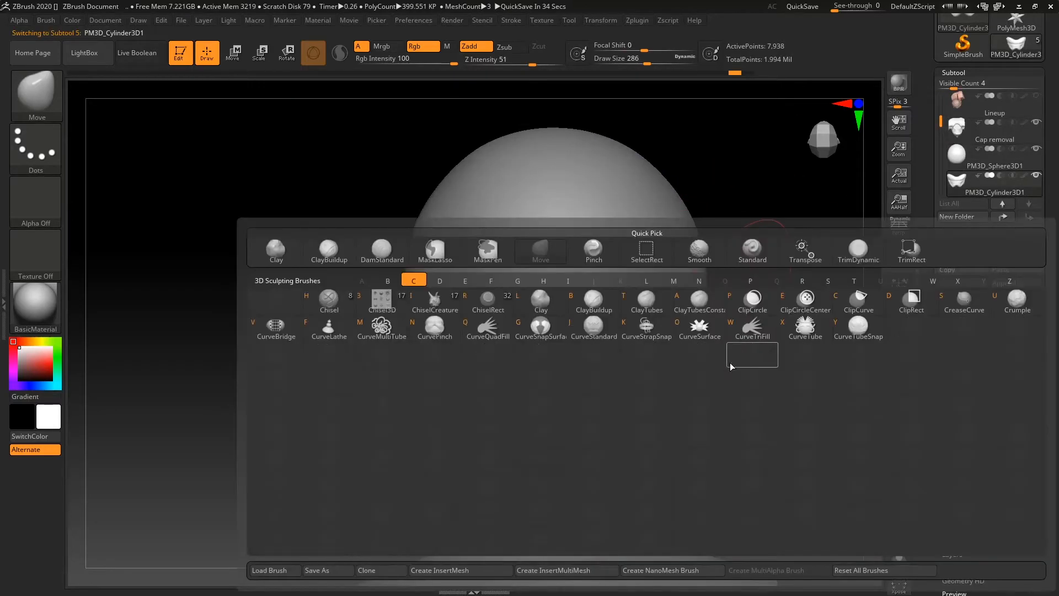
{"action": "key", "text": "c"}
{"action": "key", "text": "b"}
{"action": "key", "text": "space"}
{"action": "left_click_drag", "start_coordinate": [831, 396], "coordinate": [806, 388]}
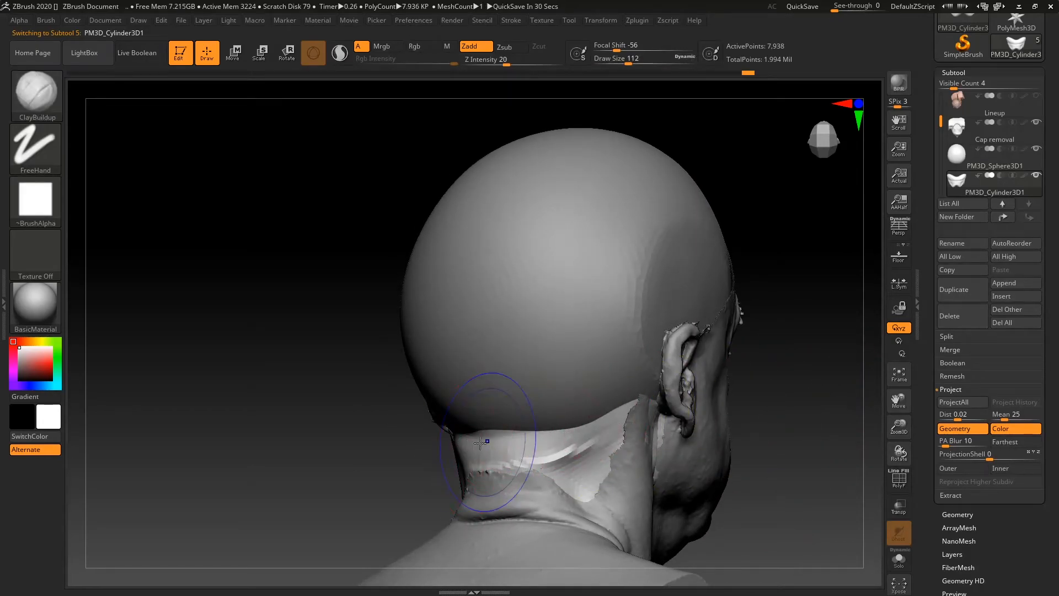
{"action": "left_click_drag", "start_coordinate": [798, 448], "coordinate": [658, 417]}
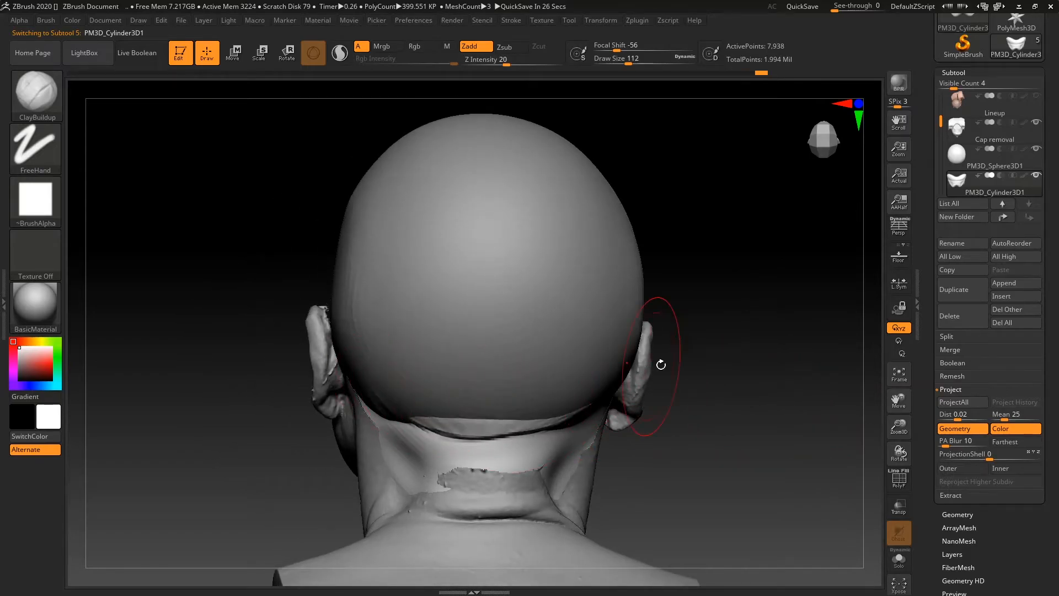
{"action": "left_click_drag", "start_coordinate": [783, 360], "coordinate": [762, 350]}
{"action": "left_click_drag", "start_coordinate": [252, 487], "coordinate": [284, 484]}
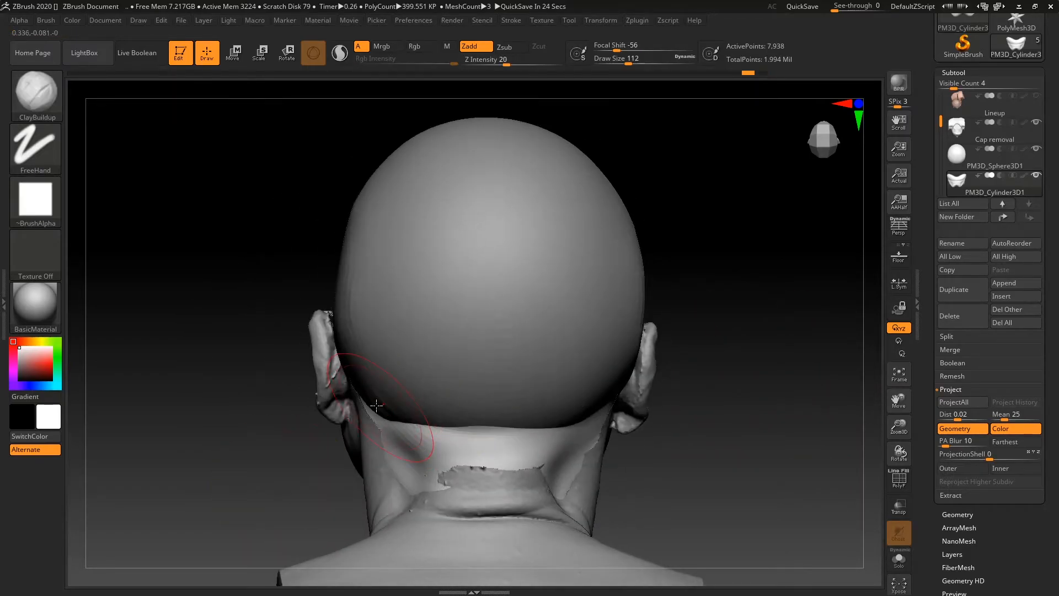
Undo the uneven clay stroke, rebuild the band under the cranium with ClayBuildup and smooth it into the neck.
{"action": "mouse_move", "coordinate": [739, 361]}
{"action": "left_mouse_down"}
{"action": "mouse_move", "coordinate": [764, 338]}
{"action": "mouse_move", "coordinate": [608, 386]}
{"action": "left_mouse_up"}
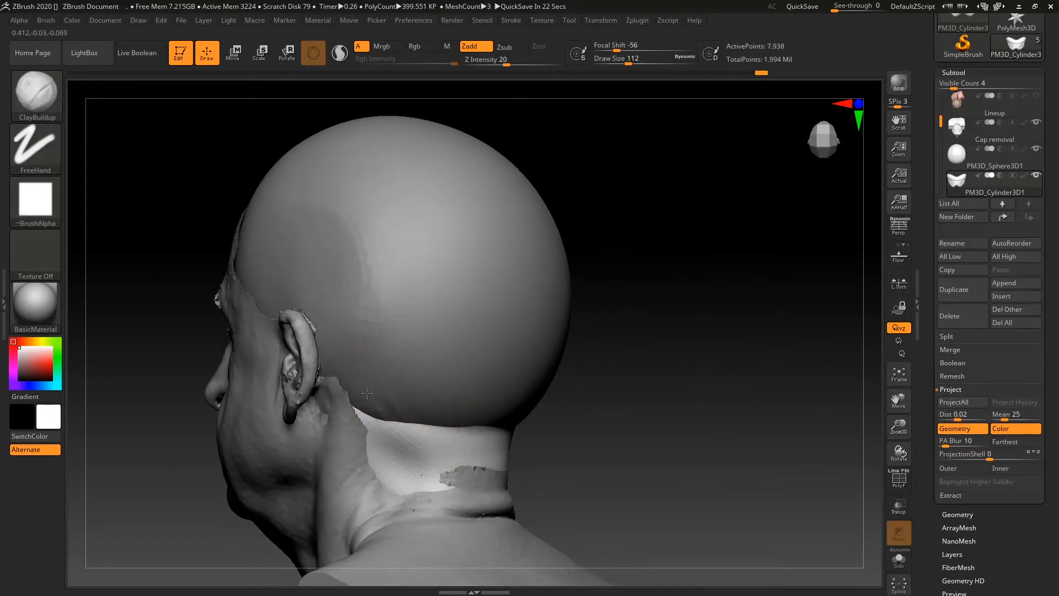
{"action": "left_click_drag", "start_coordinate": [680, 388], "coordinate": [705, 362]}
{"action": "key", "text": "shift"}
{"action": "mouse_move", "coordinate": [801, 393]}
{"action": "left_mouse_down"}
{"action": "mouse_move", "coordinate": [773, 387]}
{"action": "mouse_move", "coordinate": [723, 412]}
{"action": "left_mouse_up"}
{"action": "key", "text": "ctrl+z"}
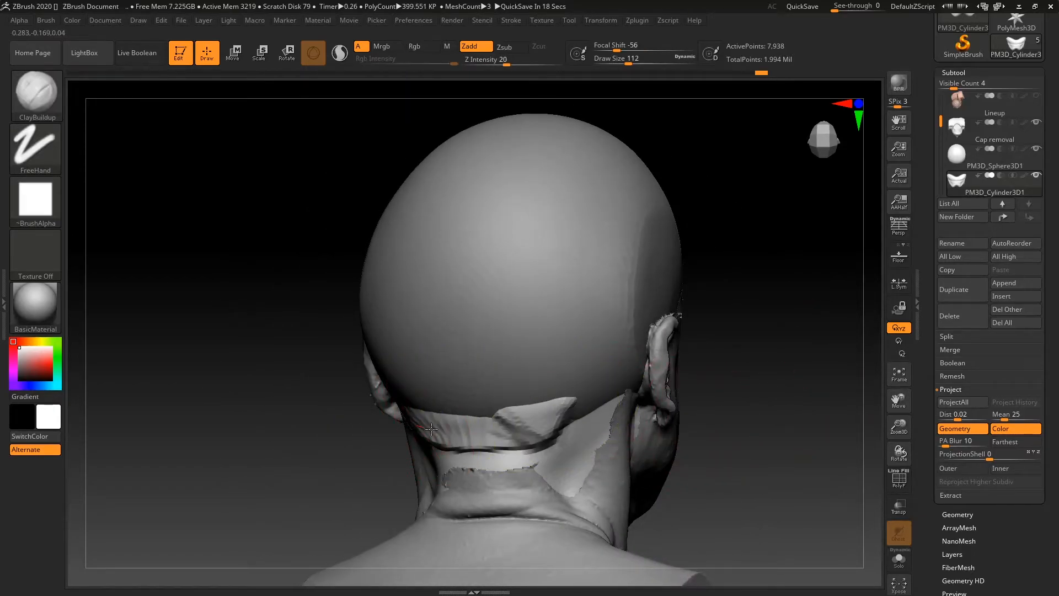
{"action": "left_click_drag", "start_coordinate": [642, 377], "coordinate": [520, 434], "text": "shift"}
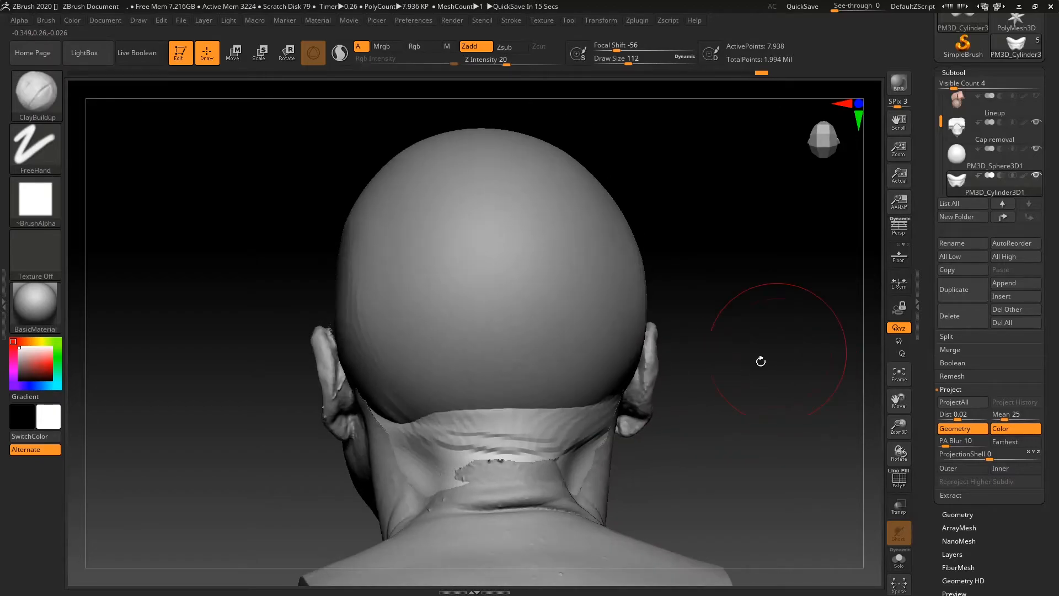
{"action": "key", "text": "shift"}
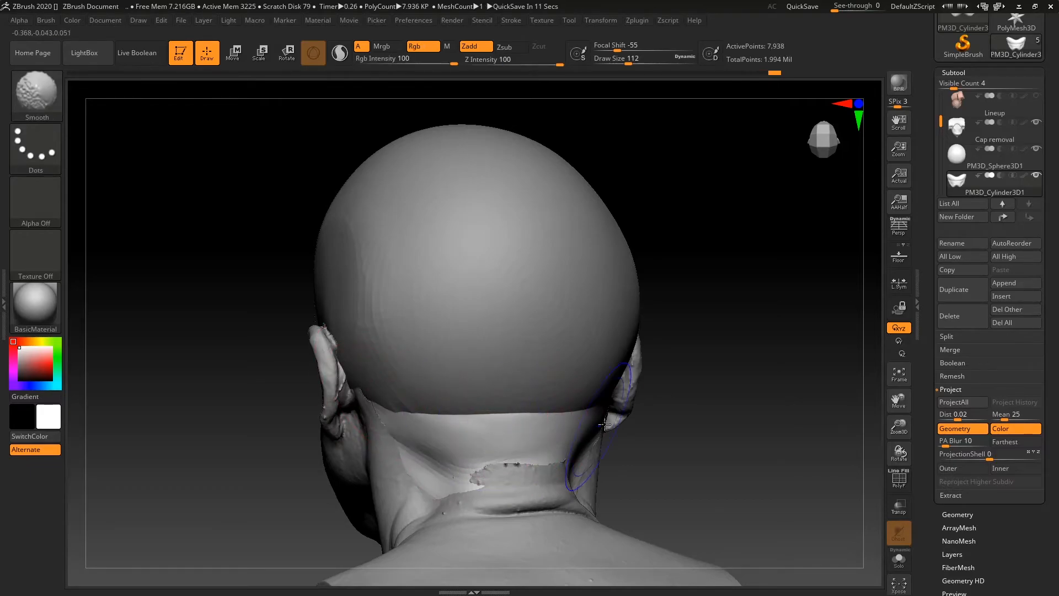
Carve along the cranium and neck seam with DamStandard, undo the bad stroke and smooth the nape beneath it.
{"action": "key", "text": "b"}
{"action": "key", "text": "d"}
{"action": "key", "text": "s"}
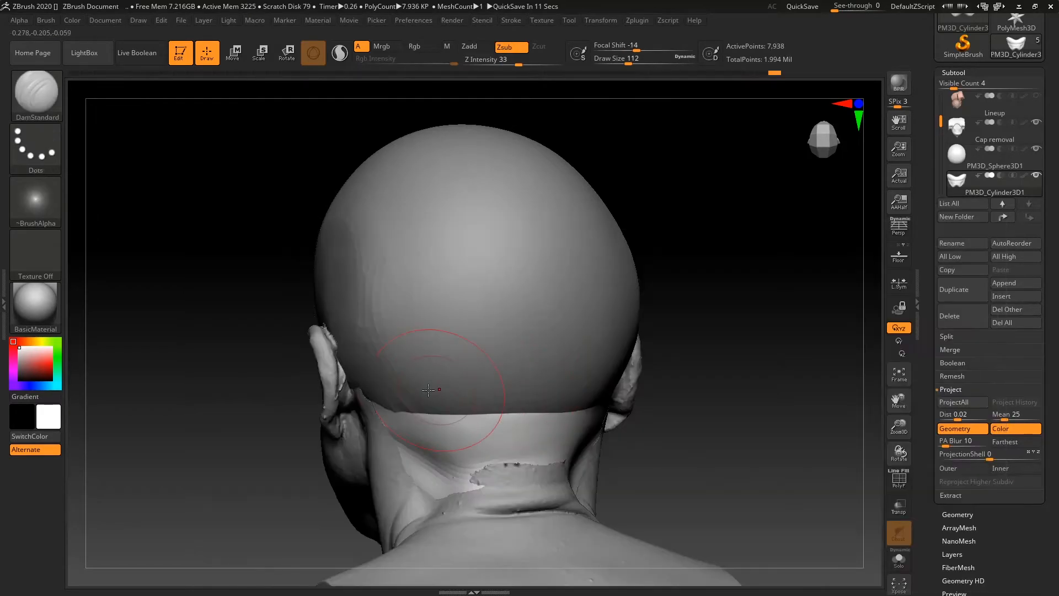
{"action": "left_click_drag", "start_coordinate": [569, 424], "coordinate": [585, 420]}
{"action": "left_click_drag", "start_coordinate": [755, 307], "coordinate": [739, 349]}
{"action": "key", "text": "ctrl+z"}
{"action": "left_click_drag", "start_coordinate": [620, 402], "coordinate": [572, 417]}
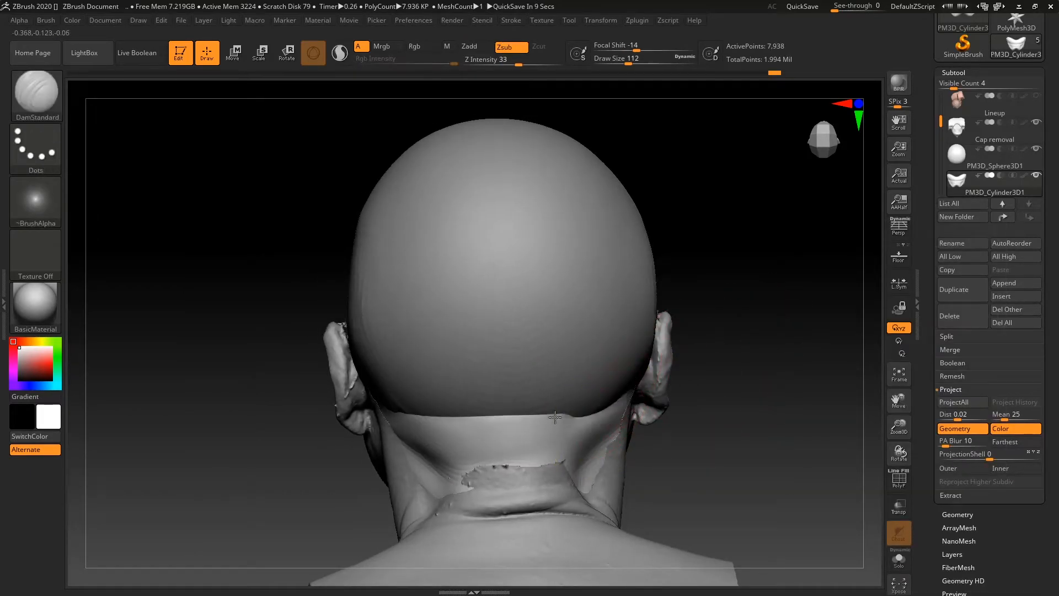
{"action": "mouse_move", "coordinate": [784, 352]}
{"action": "left_mouse_down"}
{"action": "mouse_move", "coordinate": [668, 353]}
{"action": "mouse_move", "coordinate": [723, 356]}
{"action": "left_mouse_up"}
{"action": "left_click_drag", "start_coordinate": [556, 441], "coordinate": [563, 464], "text": "shift"}
{"action": "left_click_drag", "start_coordinate": [320, 480], "coordinate": [382, 485]}
Delete the lower subdivision levels of the PM3D_Cylinder3D1 neck piece.
{"action": "left_click_drag", "start_coordinate": [805, 376], "coordinate": [763, 348]}
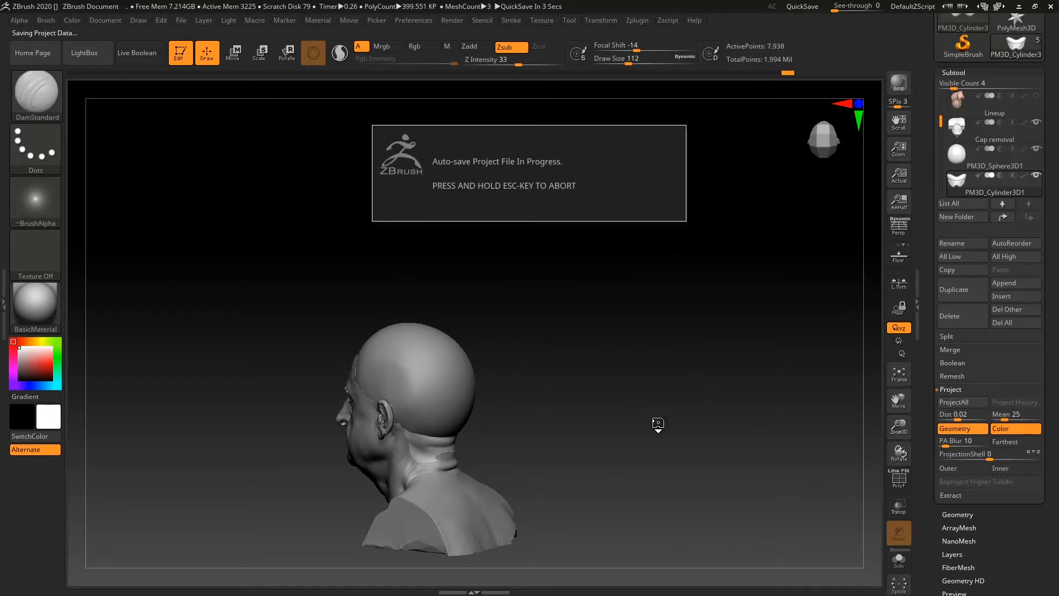
{"action": "left_click_drag", "start_coordinate": [660, 430], "coordinate": [711, 347]}
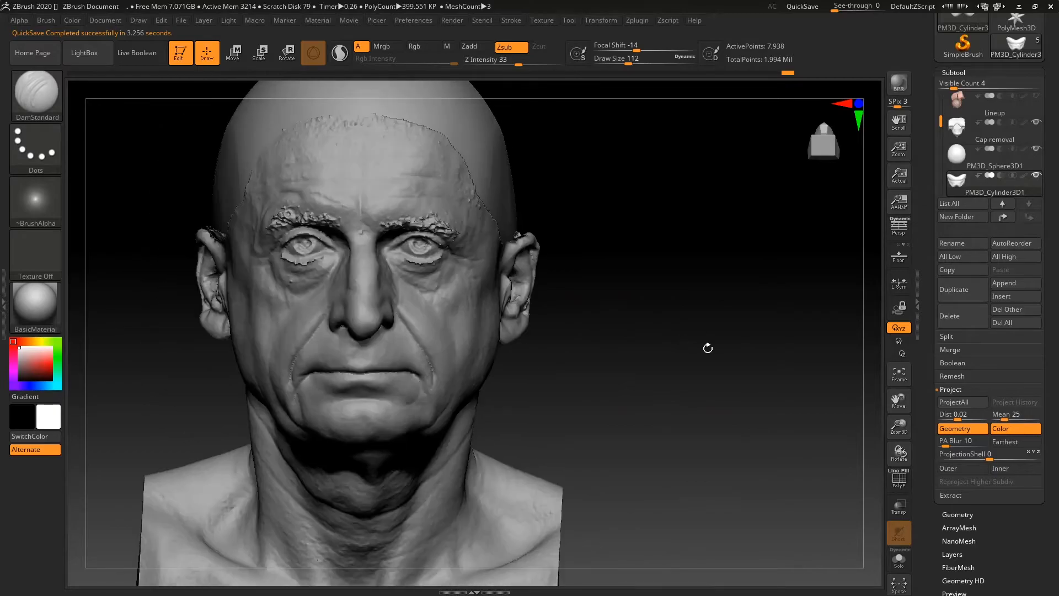
{"action": "left_click", "coordinate": [953, 72]}
{"action": "left_click", "coordinate": [957, 85]}
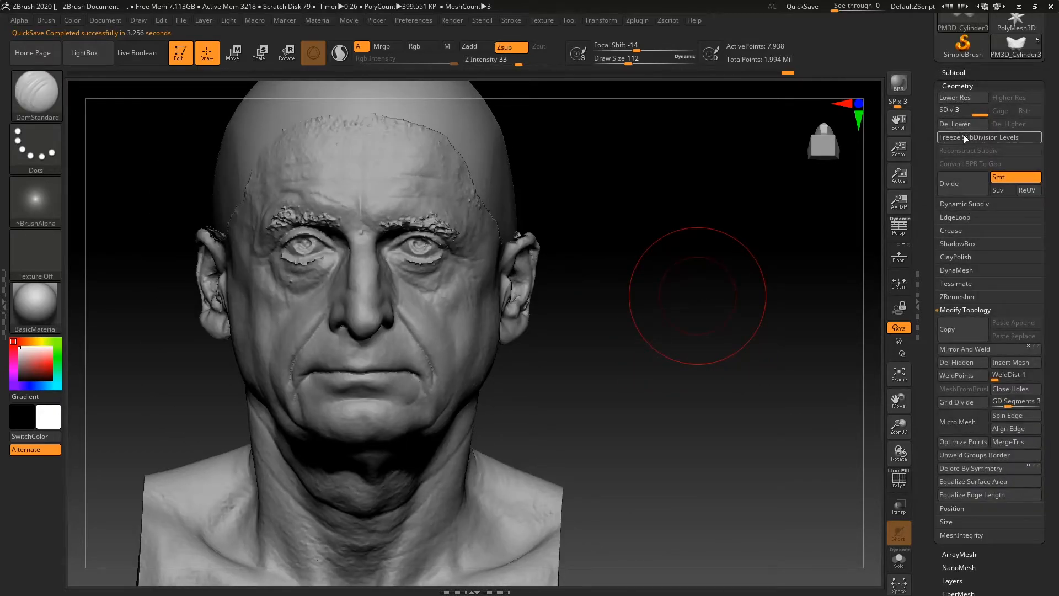
{"action": "left_click", "coordinate": [961, 73]}
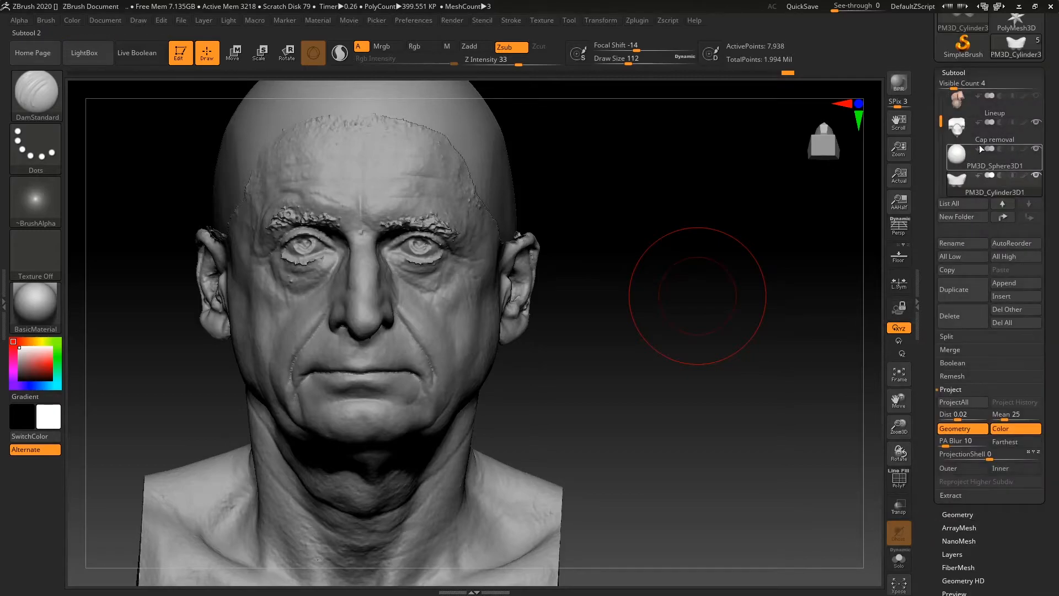
{"action": "left_click", "coordinate": [959, 129]}
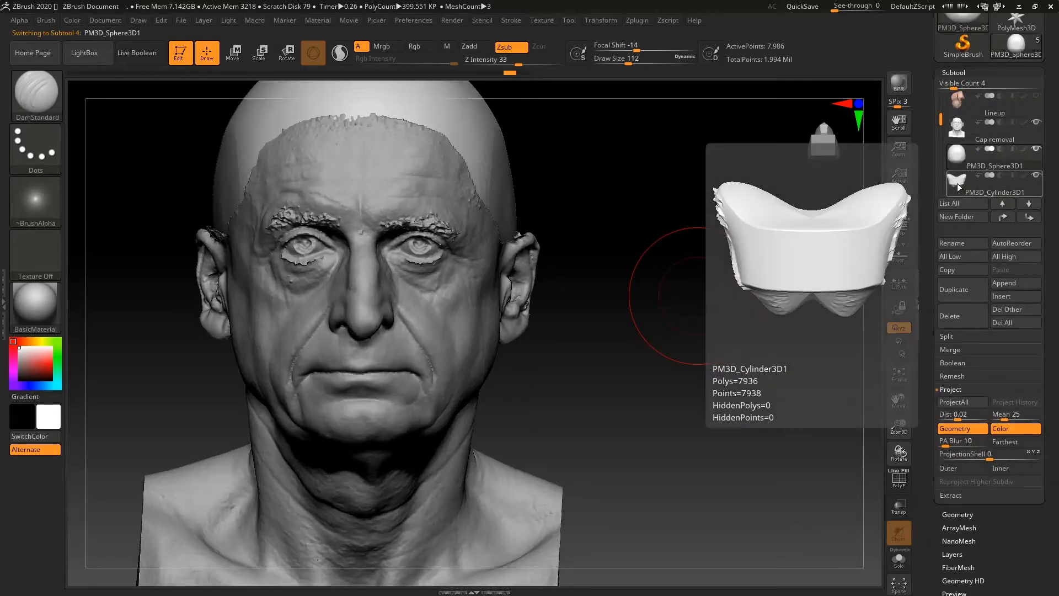
{"action": "left_click", "coordinate": [956, 72]}
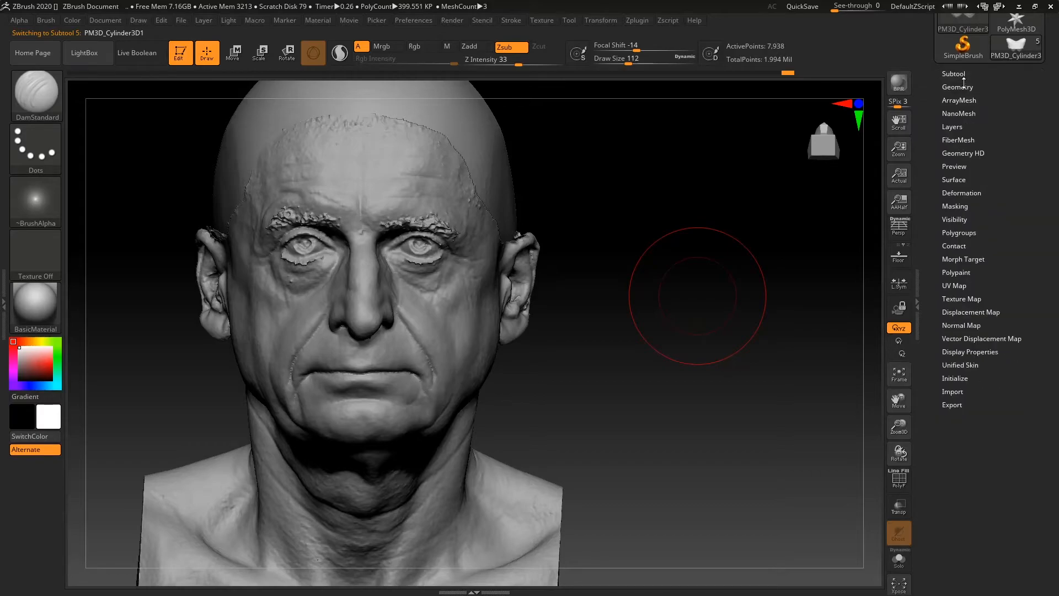
{"action": "left_click", "coordinate": [959, 87]}
{"action": "left_click", "coordinate": [974, 126]}
{"action": "left_click_drag", "start_coordinate": [723, 330], "coordinate": [659, 336]}
{"action": "left_click_drag", "start_coordinate": [742, 264], "coordinate": [797, 263]}
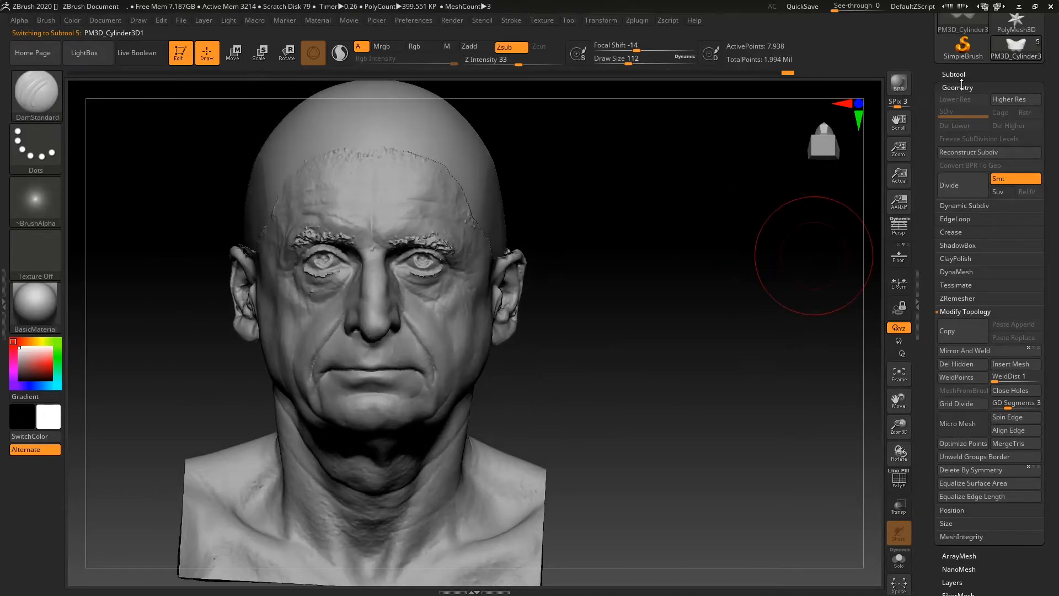
{"action": "left_click", "coordinate": [954, 75]}
{"action": "left_click_drag", "start_coordinate": [941, 121], "coordinate": [947, 98]}
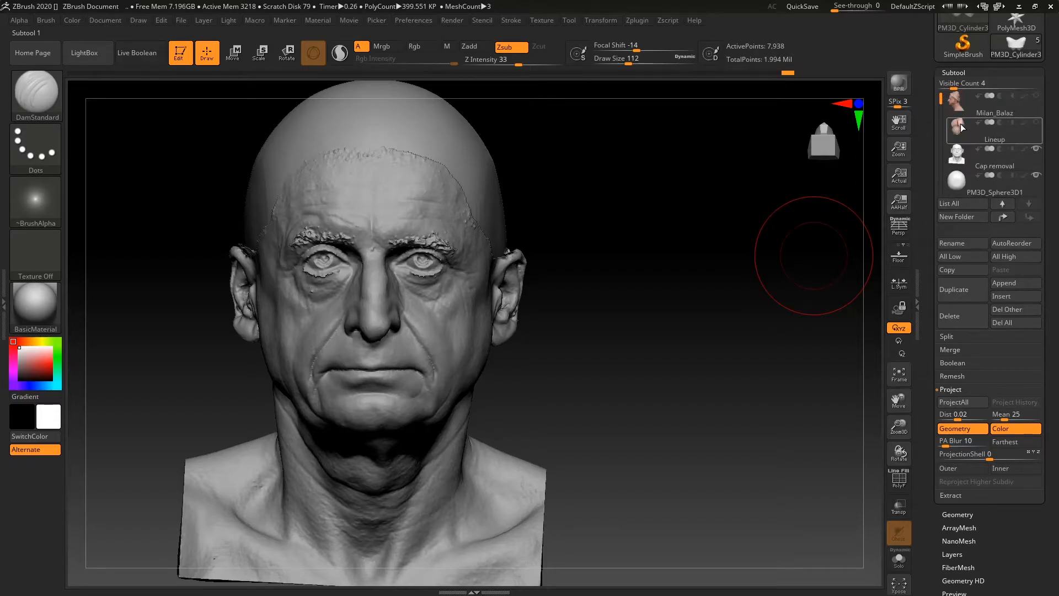
{"action": "mouse_move", "coordinate": [961, 128]}
{"action": "left_click_drag", "start_coordinate": [941, 99], "coordinate": [941, 128]}
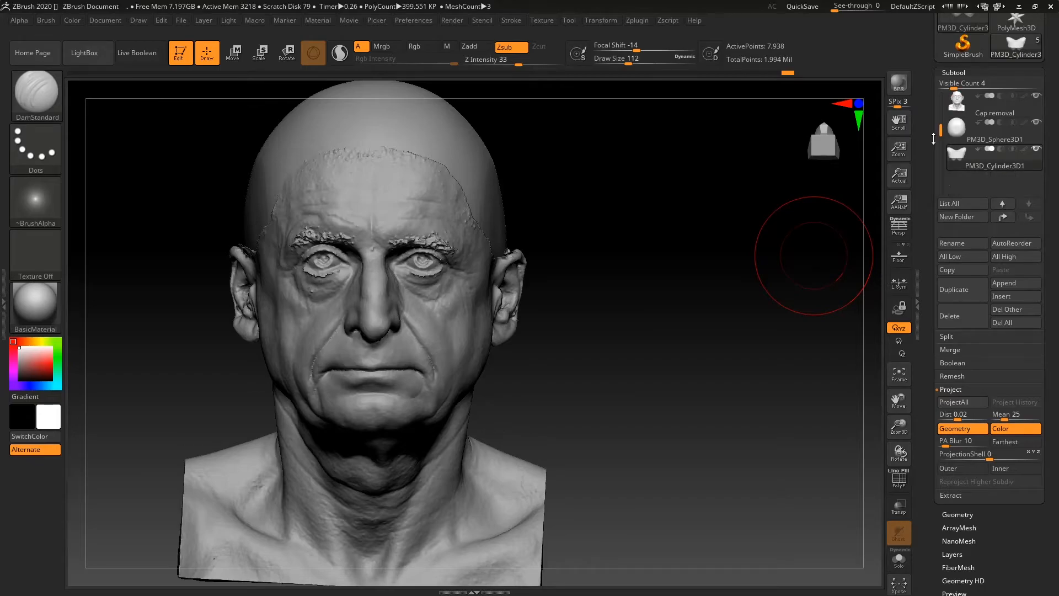
{"action": "left_click_drag", "start_coordinate": [737, 280], "coordinate": [757, 291]}
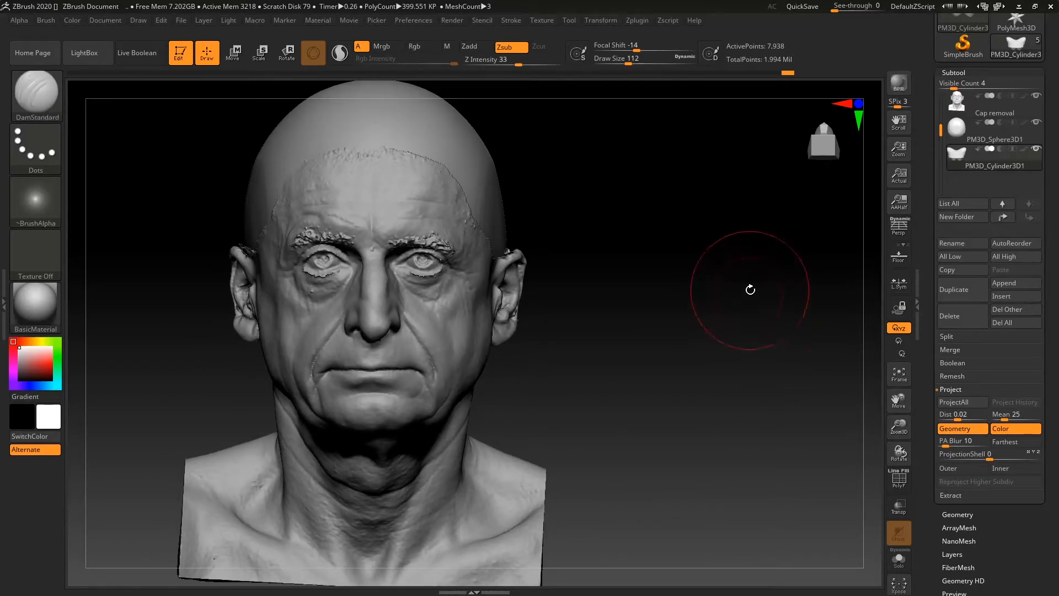
Select the Cap removal subtool and save the tool as a new ZTool file in the 3D Scan Zbrush Files folder.
{"action": "left_click", "coordinate": [953, 115]}
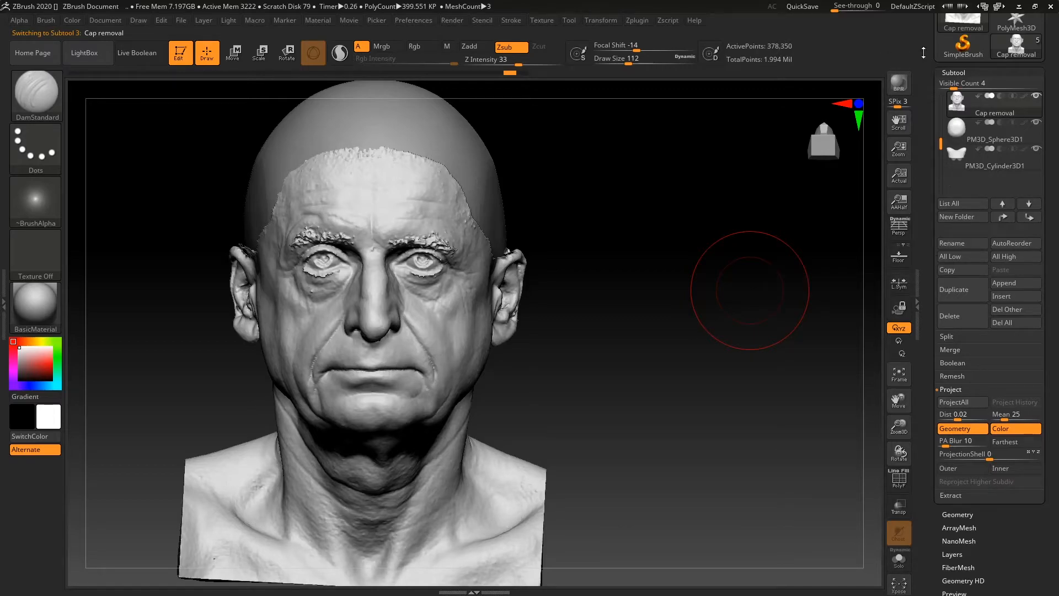
{"action": "scroll", "coordinate": [976, 65], "scroll_direction": "up", "scroll_amount": 5}
{"action": "left_click", "coordinate": [1012, 37]}
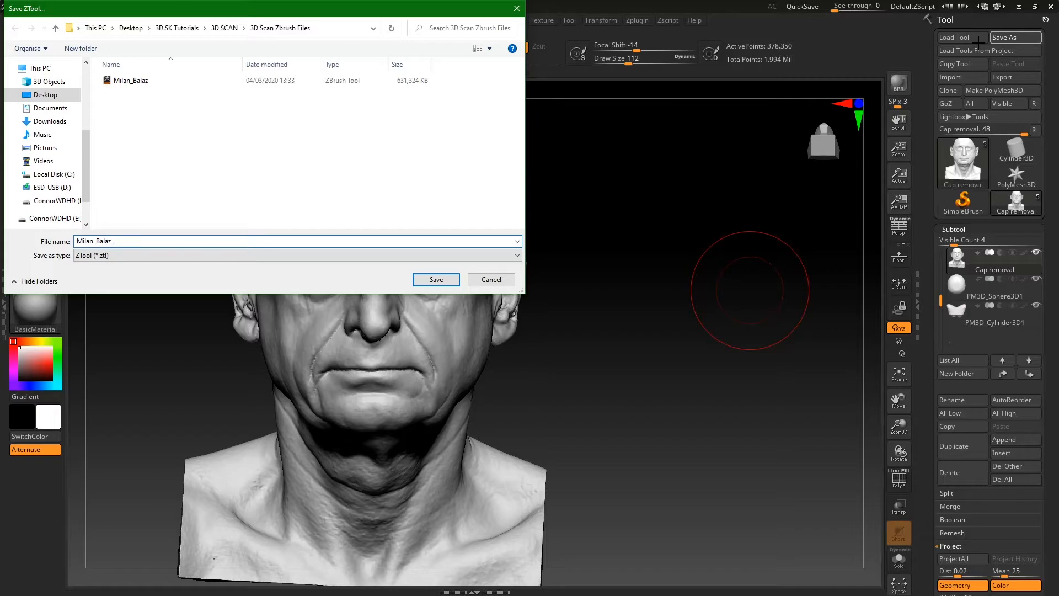
{"action": "key", "text": "Return"}
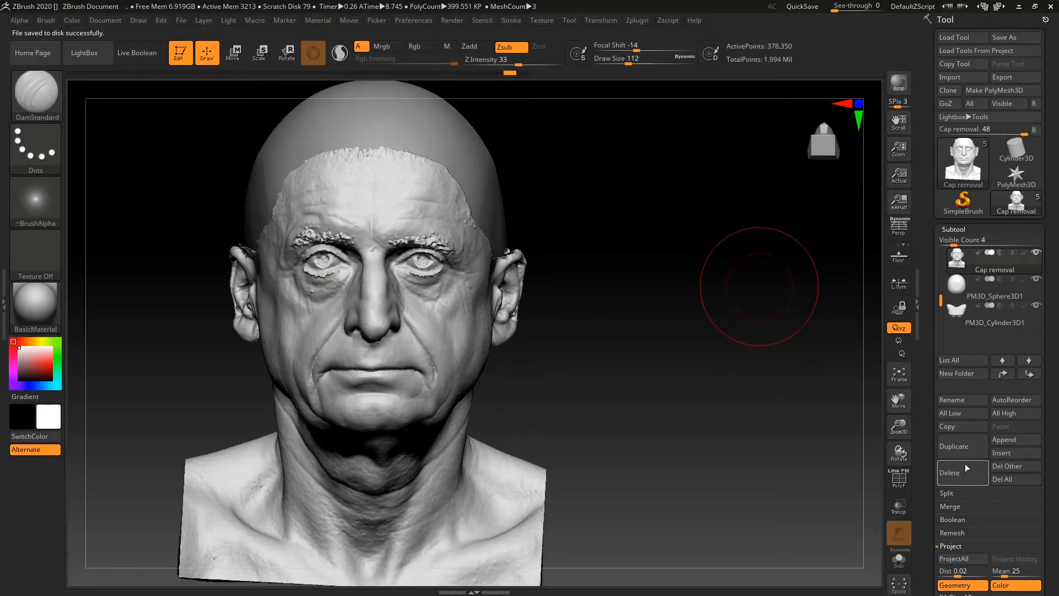
Merge the Cap removal head down with PM3D_Sphere3D1 and PM3D_Cylinder3D1 into one subtool.
{"action": "left_click", "coordinate": [955, 506]}
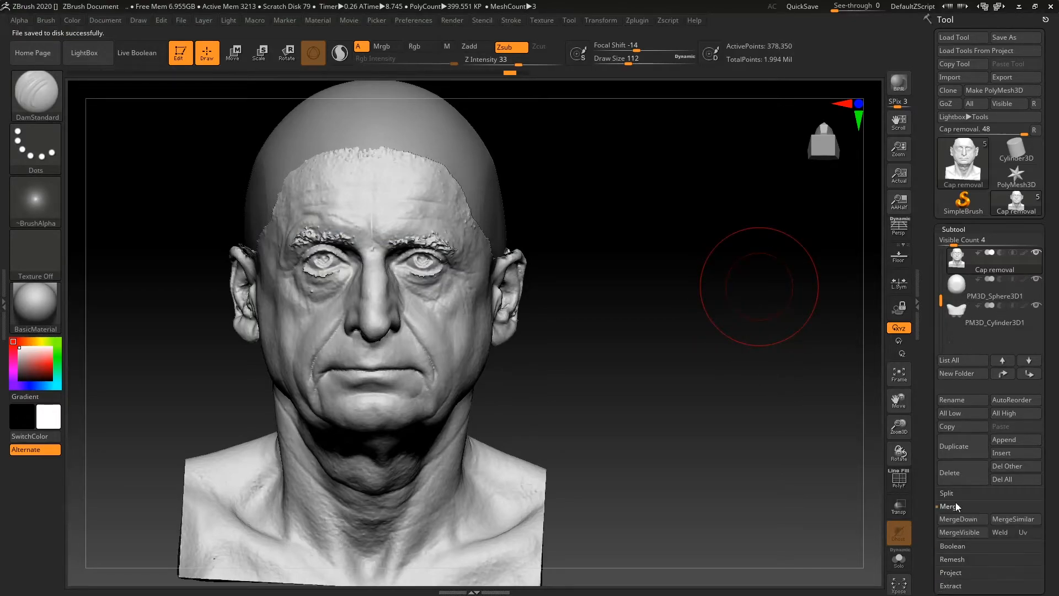
{"action": "left_click", "coordinate": [959, 520]}
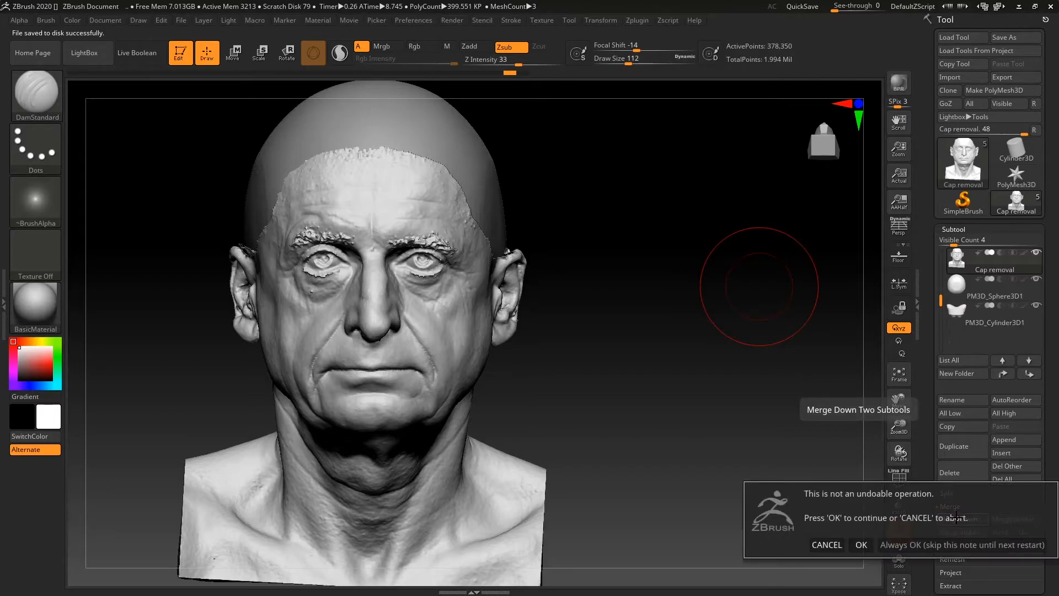
{"action": "left_click", "coordinate": [862, 546]}
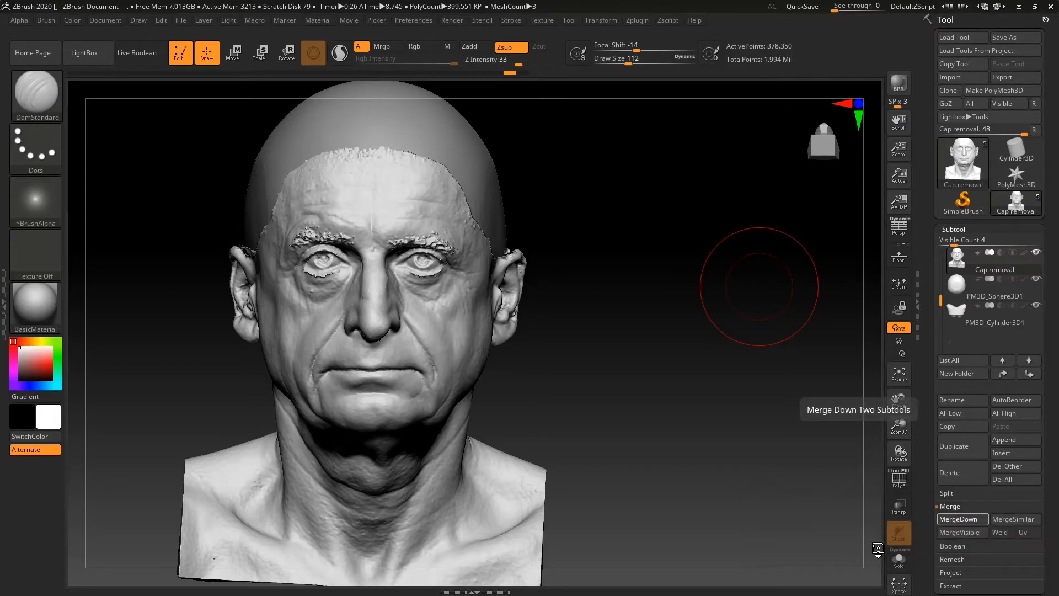
{"action": "left_click", "coordinate": [959, 520]}
{"action": "left_click", "coordinate": [861, 545]}
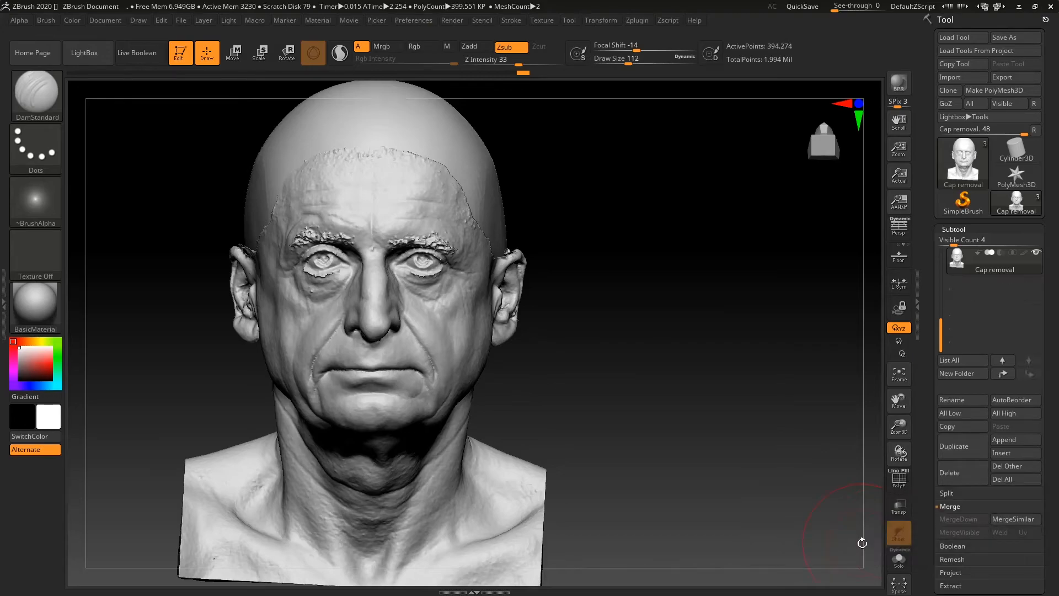
DynaMesh the merged Cap removal head at resolution 760.
{"action": "scroll", "coordinate": [928, 425], "scroll_direction": "down", "scroll_amount": 5}
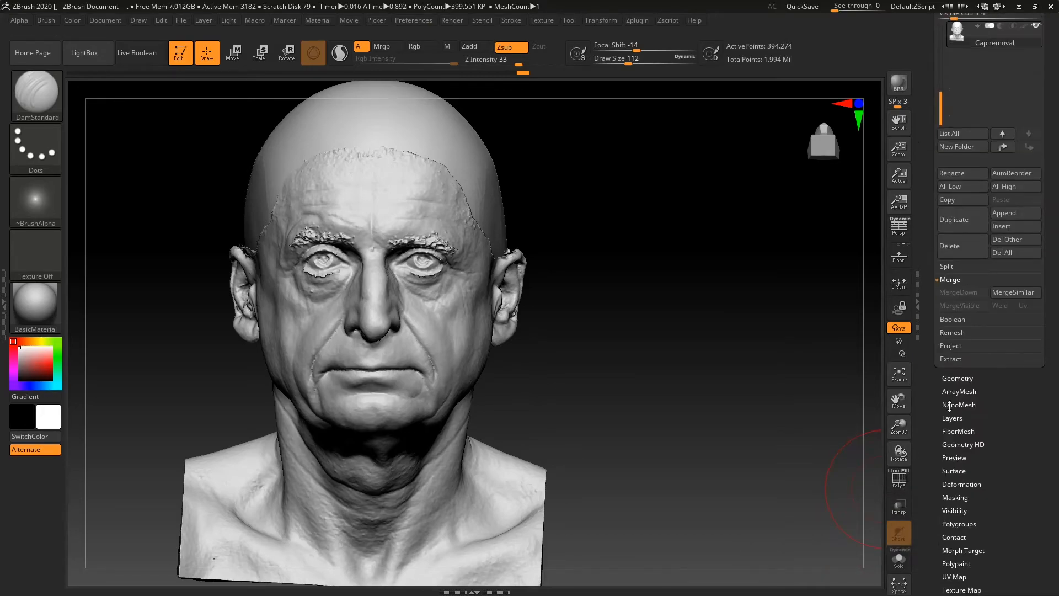
{"action": "scroll", "coordinate": [968, 462], "scroll_direction": "down", "scroll_amount": 1}
{"action": "left_click", "coordinate": [960, 354]}
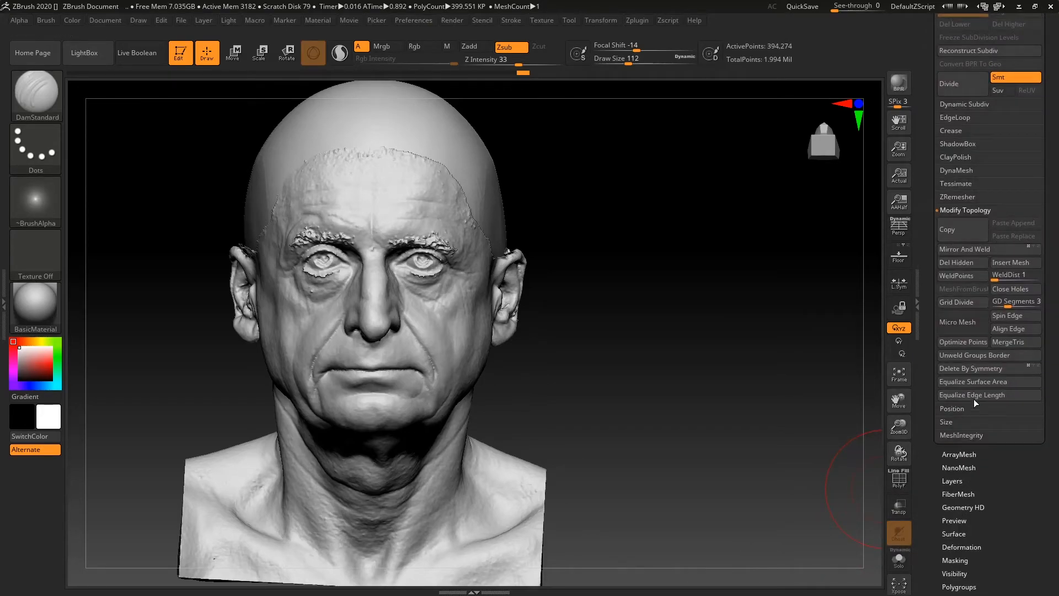
{"action": "left_click", "coordinate": [958, 171]}
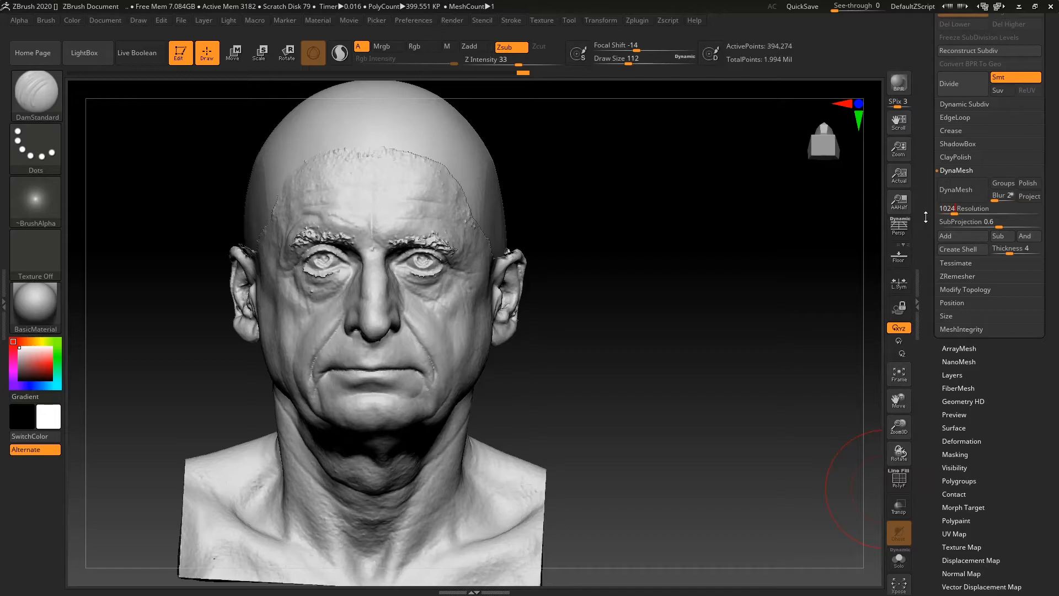
{"action": "type", "text": "756"}
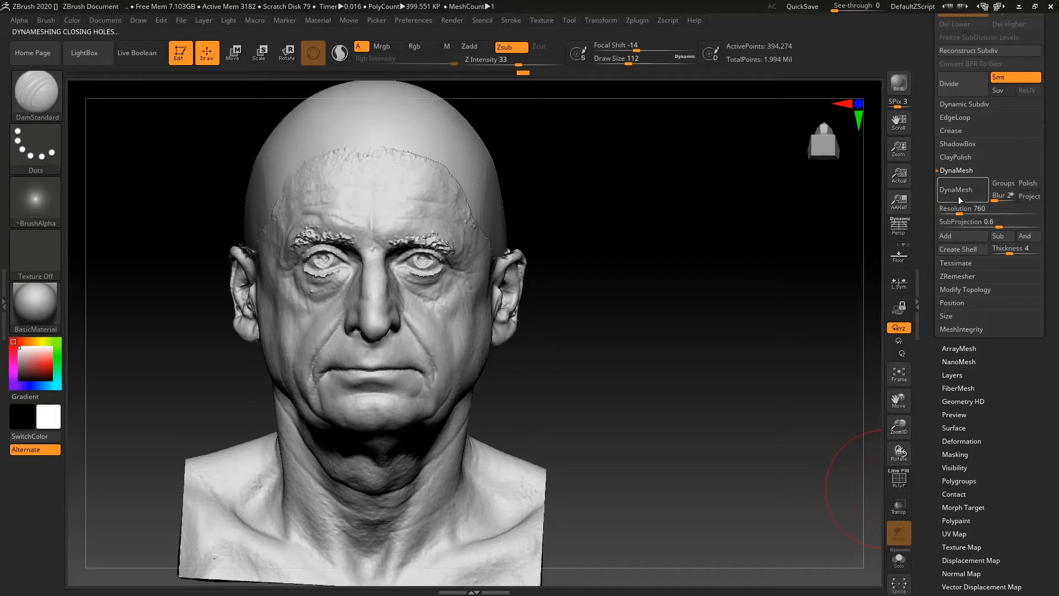
{"action": "left_click", "coordinate": [958, 196]}
Smooth the fused seams where the scanned head meets the new cranium and neck.
{"action": "left_click_drag", "start_coordinate": [674, 272], "coordinate": [614, 287]}
{"action": "left_click_drag", "start_coordinate": [671, 251], "coordinate": [669, 279], "text": "alt"}
{"action": "left_click_drag", "start_coordinate": [503, 472], "coordinate": [499, 478], "text": "shift"}
{"action": "mouse_move", "coordinate": [701, 378]}
{"action": "left_mouse_down"}
{"action": "mouse_move", "coordinate": [752, 374]}
{"action": "mouse_move", "coordinate": [747, 345]}
{"action": "mouse_move", "coordinate": [697, 280]}
{"action": "left_mouse_up"}
{"action": "mouse_move", "coordinate": [689, 183]}
{"action": "left_mouse_down", "text": "shift"}
{"action": "mouse_move", "coordinate": [688, 161]}
{"action": "mouse_move", "coordinate": [698, 193]}
{"action": "left_mouse_up", "text": "shift"}
{"action": "left_click_drag", "start_coordinate": [796, 230], "coordinate": [751, 353], "text": "alt"}
{"action": "left_click_drag", "start_coordinate": [750, 353], "coordinate": [828, 352]}
{"action": "left_click_drag", "start_coordinate": [224, 386], "coordinate": [208, 354], "text": "shift"}
Set the draw size to 56 and smooth the hairline seam across the forehead and temple.
{"action": "mouse_move", "coordinate": [662, 352]}
{"action": "left_mouse_down"}
{"action": "mouse_move", "coordinate": [844, 356]}
{"action": "mouse_move", "coordinate": [838, 431]}
{"action": "left_mouse_up"}
{"action": "left_click_drag", "start_coordinate": [350, 357], "coordinate": [366, 371], "text": "shift"}
{"action": "key", "text": "space"}
{"action": "left_click_drag", "start_coordinate": [436, 331], "coordinate": [424, 331]}
{"action": "left_click_drag", "start_coordinate": [301, 316], "coordinate": [318, 326], "text": "shift"}
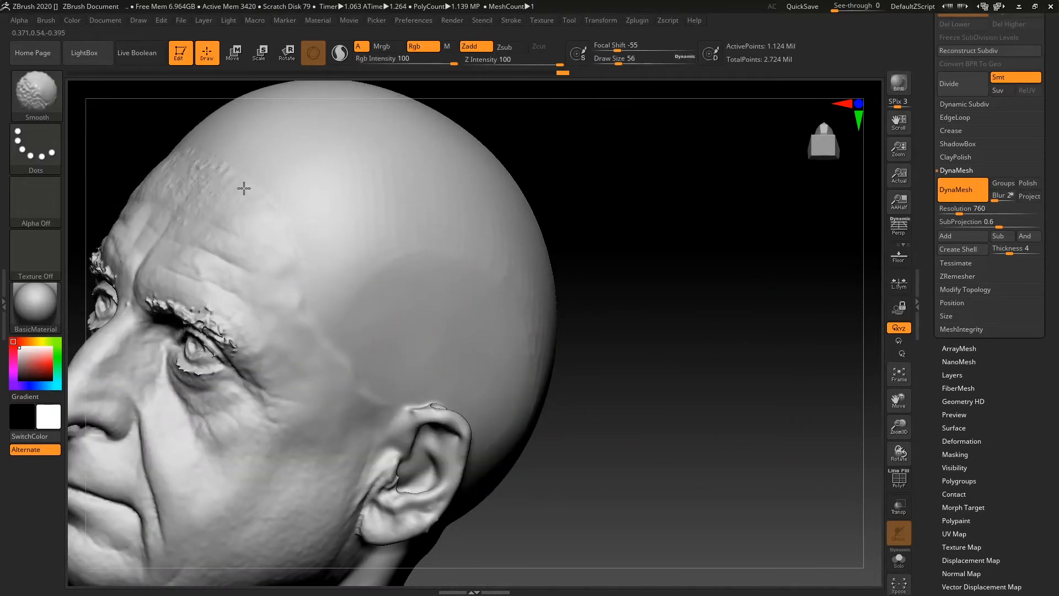
{"action": "mouse_move", "coordinate": [638, 243]}
{"action": "left_mouse_down"}
{"action": "mouse_move", "coordinate": [742, 298]}
{"action": "mouse_move", "coordinate": [667, 307]}
{"action": "mouse_move", "coordinate": [749, 271]}
{"action": "left_mouse_up"}
{"action": "mouse_move", "coordinate": [524, 431]}
{"action": "left_mouse_down"}
{"action": "mouse_move", "coordinate": [662, 364]}
{"action": "mouse_move", "coordinate": [775, 287]}
{"action": "mouse_move", "coordinate": [735, 326]}
{"action": "mouse_move", "coordinate": [369, 363]}
{"action": "mouse_move", "coordinate": [435, 378]}
{"action": "left_mouse_up"}
{"action": "mouse_move", "coordinate": [651, 314]}
{"action": "left_mouse_down"}
{"action": "mouse_move", "coordinate": [558, 354]}
{"action": "mouse_move", "coordinate": [560, 395]}
{"action": "left_mouse_up"}
{"action": "left_click_drag", "start_coordinate": [781, 314], "coordinate": [563, 273]}
Build up the nape with ClayBuildup at draw size 101 and smooth the strokes into the neck.
{"action": "mouse_move", "coordinate": [849, 309]}
{"action": "left_mouse_down", "text": "alt"}
{"action": "mouse_move", "coordinate": [822, 213]}
{"action": "mouse_move", "coordinate": [800, 272]}
{"action": "mouse_move", "coordinate": [745, 249]}
{"action": "mouse_move", "coordinate": [855, 289]}
{"action": "mouse_move", "coordinate": [763, 258]}
{"action": "mouse_move", "coordinate": [773, 306]}
{"action": "mouse_move", "coordinate": [624, 366]}
{"action": "mouse_move", "coordinate": [622, 380]}
{"action": "mouse_move", "coordinate": [605, 376]}
{"action": "left_mouse_up", "text": "alt"}
{"action": "key", "text": "b"}
{"action": "key", "text": "c"}
{"action": "key", "text": "b"}
{"action": "key", "text": "space"}
{"action": "left_click_drag", "start_coordinate": [664, 323], "coordinate": [662, 322]}
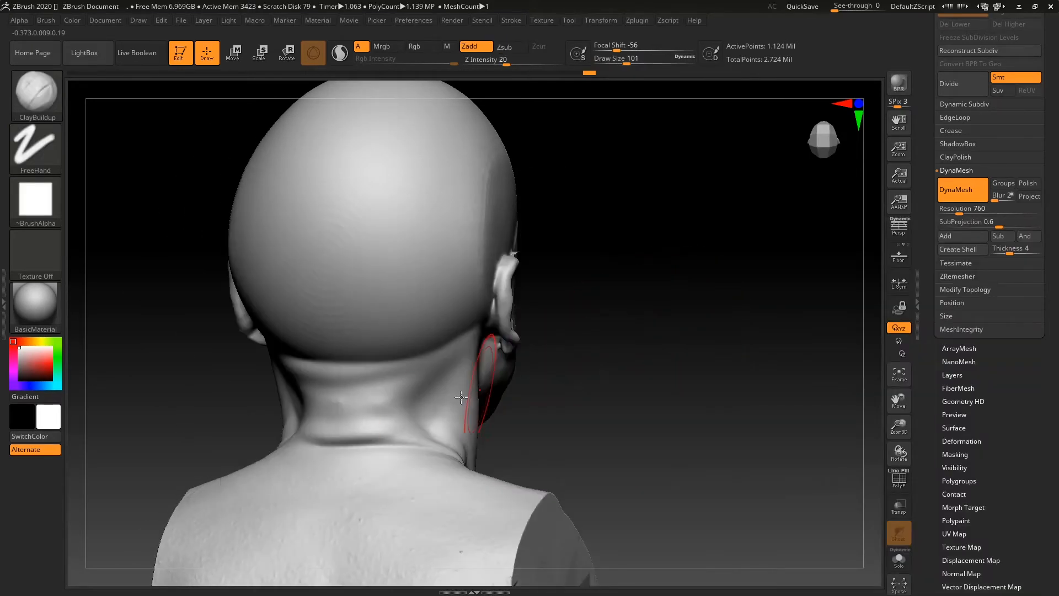
{"action": "mouse_move", "coordinate": [334, 423]}
{"action": "left_mouse_down"}
{"action": "mouse_move", "coordinate": [394, 420]}
{"action": "mouse_move", "coordinate": [309, 391]}
{"action": "left_mouse_up"}
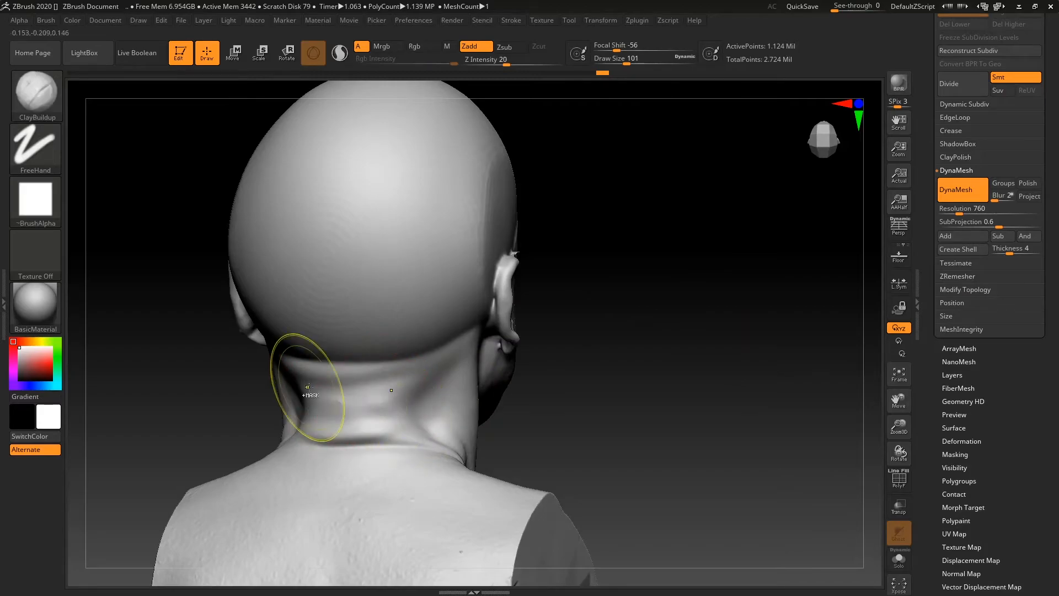
{"action": "key", "text": "shift"}
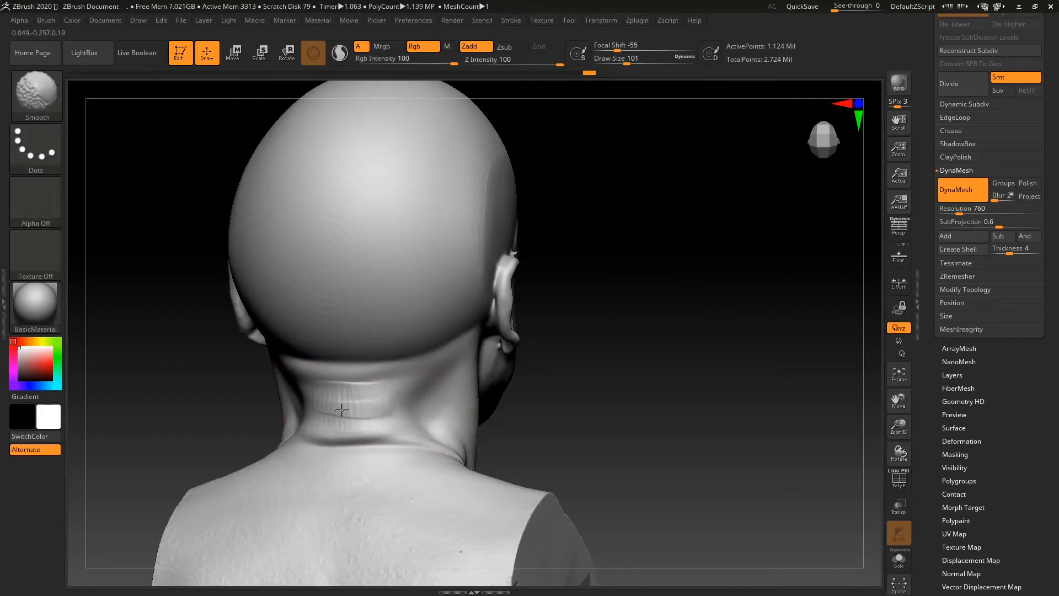
Smooth the sides of the neck and the cranium edge behind the ears at draw size 68.
{"action": "mouse_move", "coordinate": [629, 373]}
{"action": "left_mouse_down"}
{"action": "mouse_move", "coordinate": [678, 385]}
{"action": "mouse_move", "coordinate": [617, 354]}
{"action": "mouse_move", "coordinate": [614, 331]}
{"action": "mouse_move", "coordinate": [653, 313]}
{"action": "mouse_move", "coordinate": [583, 319]}
{"action": "mouse_move", "coordinate": [624, 326]}
{"action": "left_mouse_up"}
{"action": "left_click_drag", "start_coordinate": [745, 254], "coordinate": [685, 272]}
{"action": "key", "text": "space"}
{"action": "left_click_drag", "start_coordinate": [543, 298], "coordinate": [536, 298]}
{"action": "left_click_drag", "start_coordinate": [341, 395], "coordinate": [352, 393], "text": "shift"}
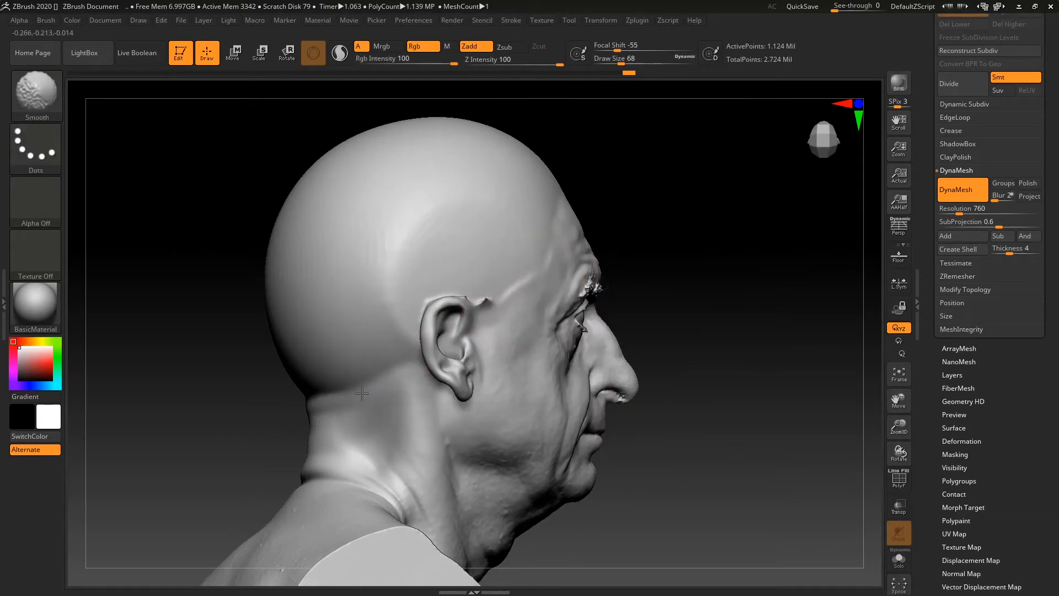
{"action": "left_click_drag", "start_coordinate": [383, 359], "coordinate": [378, 401], "text": "shift"}
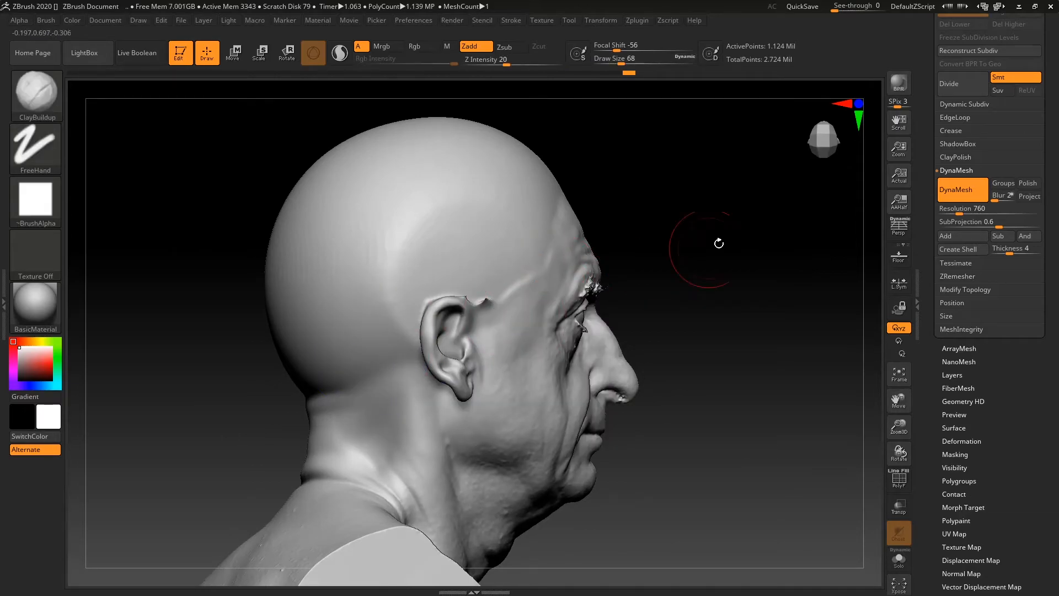
{"action": "left_click_drag", "start_coordinate": [679, 260], "coordinate": [674, 268]}
{"action": "left_click_drag", "start_coordinate": [239, 386], "coordinate": [215, 373], "text": "shift"}
{"action": "left_click_drag", "start_coordinate": [784, 330], "coordinate": [541, 324]}
{"action": "left_click_drag", "start_coordinate": [435, 383], "coordinate": [437, 376], "text": "shift"}
Flatten the leftover hairline seam on the forehead and temples with TrimDynamic at draw size 68.
{"action": "left_click_drag", "start_coordinate": [557, 302], "coordinate": [620, 299]}
{"action": "key", "text": "b"}
{"action": "key", "text": "t"}
{"action": "key", "text": "d"}
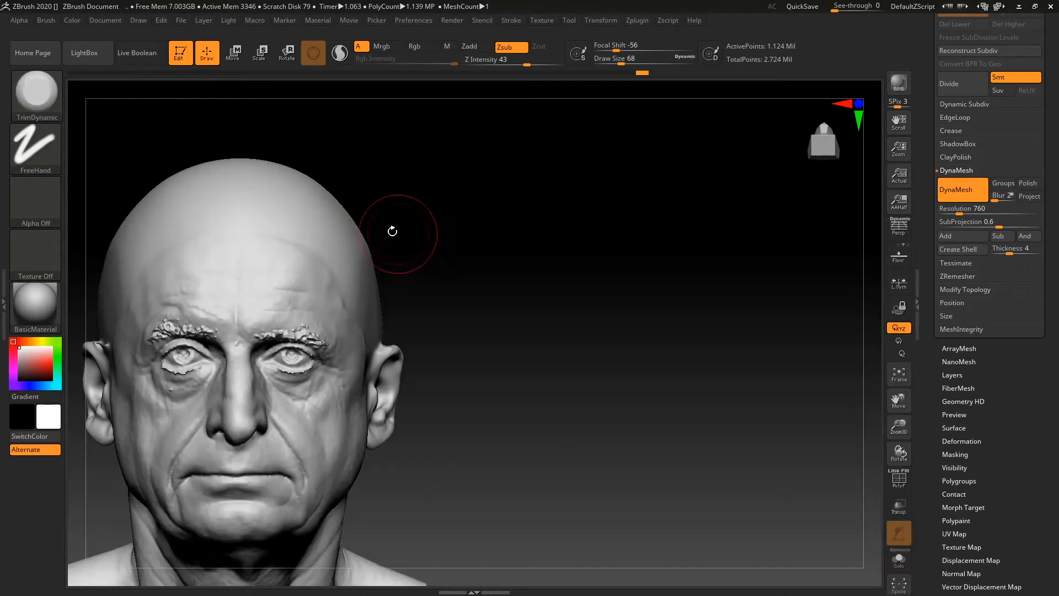
{"action": "left_click_drag", "start_coordinate": [343, 279], "coordinate": [353, 275]}
{"action": "left_click_drag", "start_coordinate": [481, 245], "coordinate": [444, 244]}
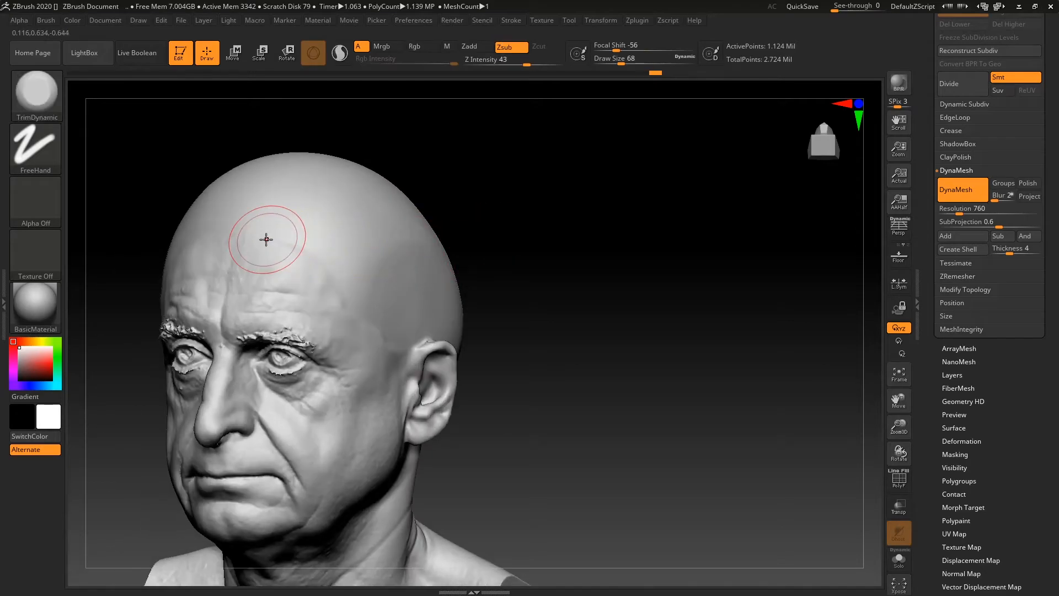
{"action": "left_click_drag", "start_coordinate": [478, 326], "coordinate": [425, 302]}
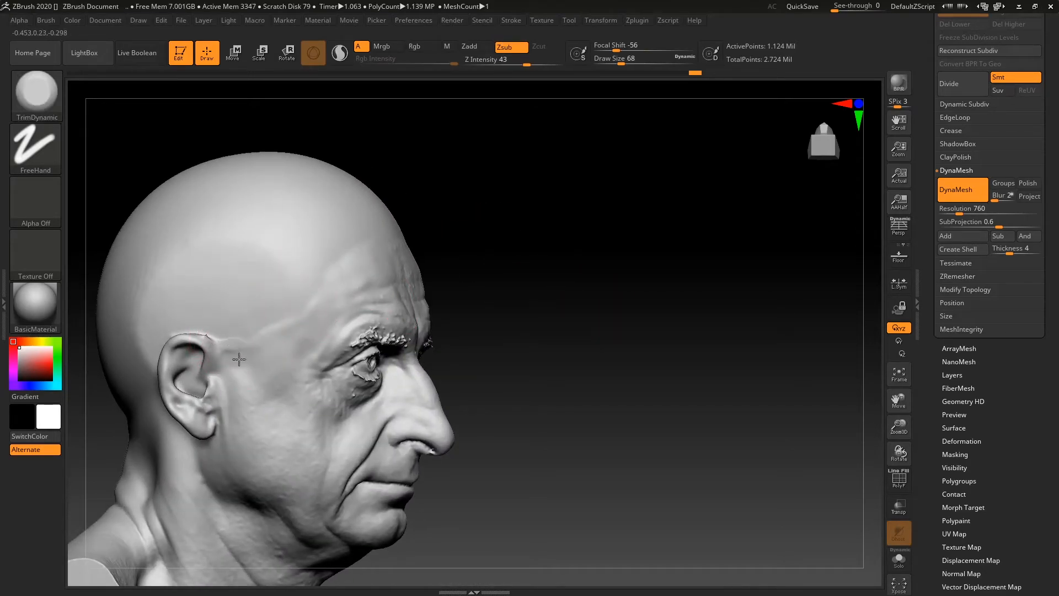
Undo the last trim strokes, rework the temple with TrimDynamic at draw size 49 and smooth the upper forehead.
{"action": "key", "text": "ctrl+z"}
{"action": "key", "text": "ctrl+z"}
{"action": "mouse_move", "coordinate": [436, 263]}
{"action": "left_mouse_down"}
{"action": "mouse_move", "coordinate": [499, 232]}
{"action": "mouse_move", "coordinate": [524, 238]}
{"action": "left_mouse_up"}
{"action": "key", "text": "space"}
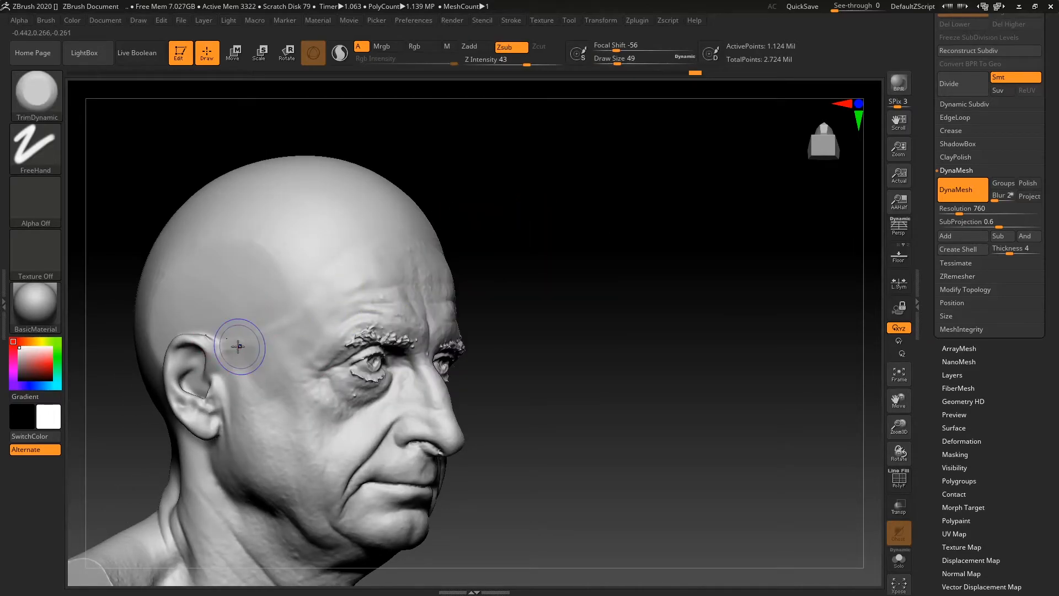
{"action": "mouse_move", "coordinate": [745, 243]}
{"action": "left_mouse_down"}
{"action": "mouse_move", "coordinate": [495, 283]}
{"action": "mouse_move", "coordinate": [504, 310]}
{"action": "mouse_move", "coordinate": [485, 298]}
{"action": "mouse_move", "coordinate": [563, 256]}
{"action": "mouse_move", "coordinate": [516, 281]}
{"action": "left_mouse_up"}
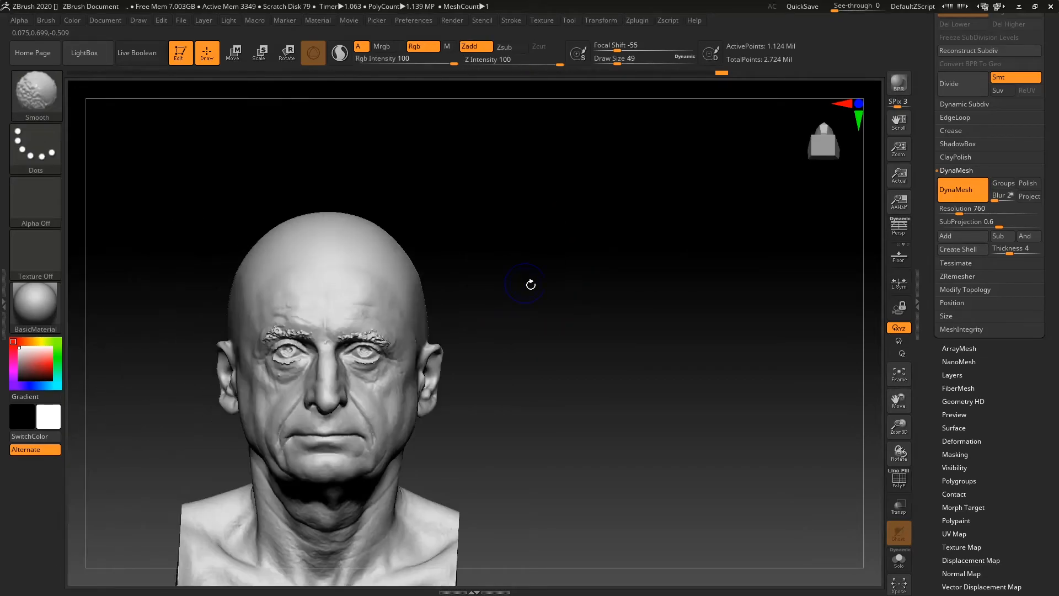
{"action": "mouse_move", "coordinate": [669, 279]}
{"action": "left_mouse_down"}
{"action": "mouse_move", "coordinate": [634, 303]}
{"action": "mouse_move", "coordinate": [663, 225]}
{"action": "mouse_move", "coordinate": [643, 325]}
{"action": "mouse_move", "coordinate": [627, 329]}
{"action": "mouse_move", "coordinate": [697, 267]}
{"action": "mouse_move", "coordinate": [703, 339]}
{"action": "left_mouse_up"}
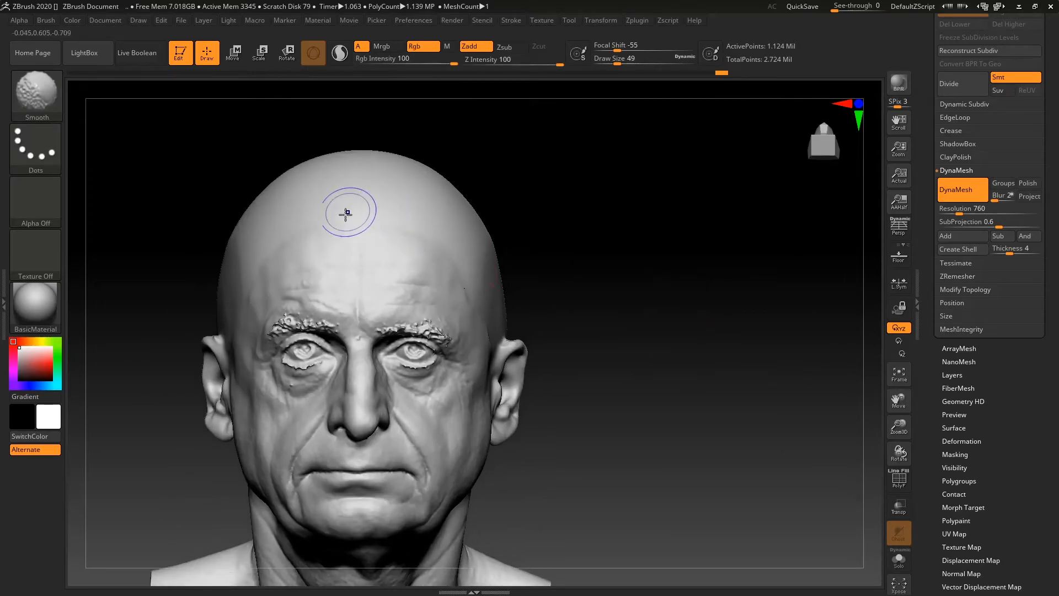
{"action": "mouse_move", "coordinate": [678, 286]}
{"action": "left_mouse_down"}
{"action": "mouse_move", "coordinate": [704, 286]}
{"action": "mouse_move", "coordinate": [700, 236]}
{"action": "mouse_move", "coordinate": [713, 252]}
{"action": "left_mouse_up"}
Turn off DynaMesh and ZRemesh the head with a target polygons count of 5.
{"action": "left_click", "coordinate": [964, 191]}
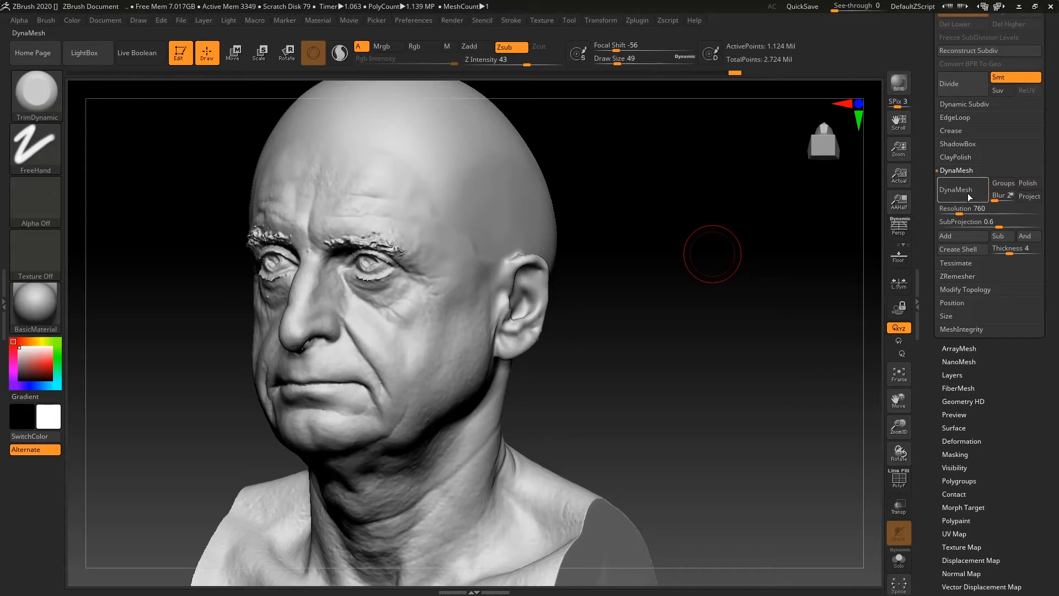
{"action": "left_click", "coordinate": [960, 171]}
{"action": "left_click", "coordinate": [963, 198]}
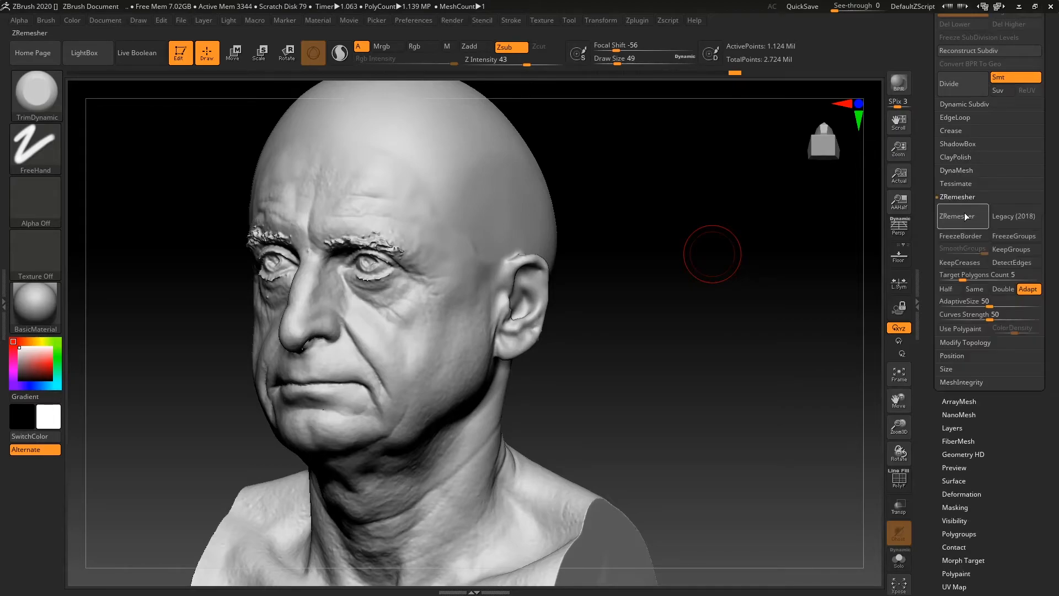
{"action": "left_click", "coordinate": [961, 274]}
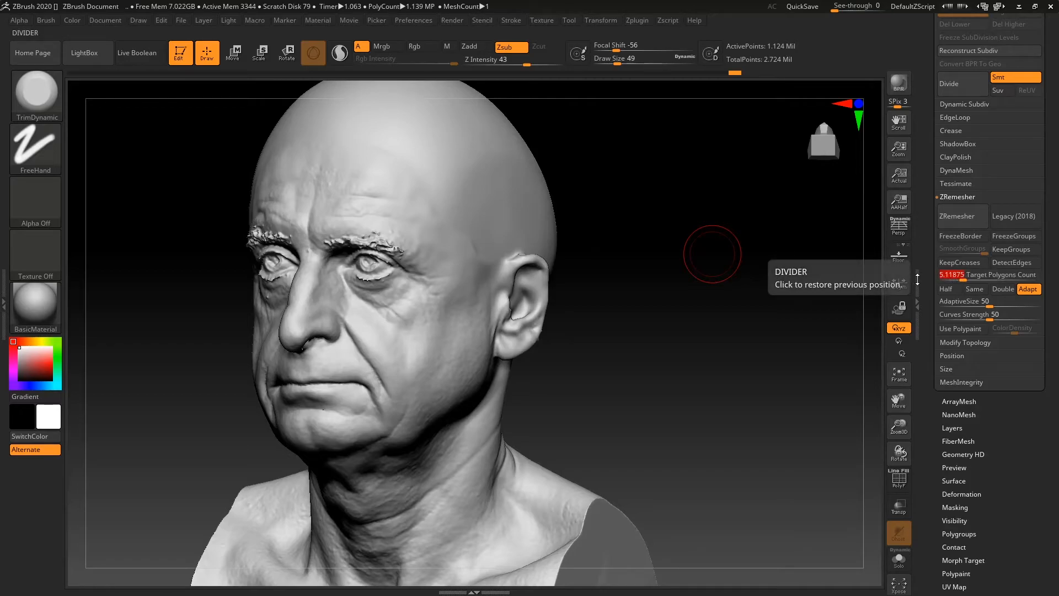
{"action": "type", "text": "5"}
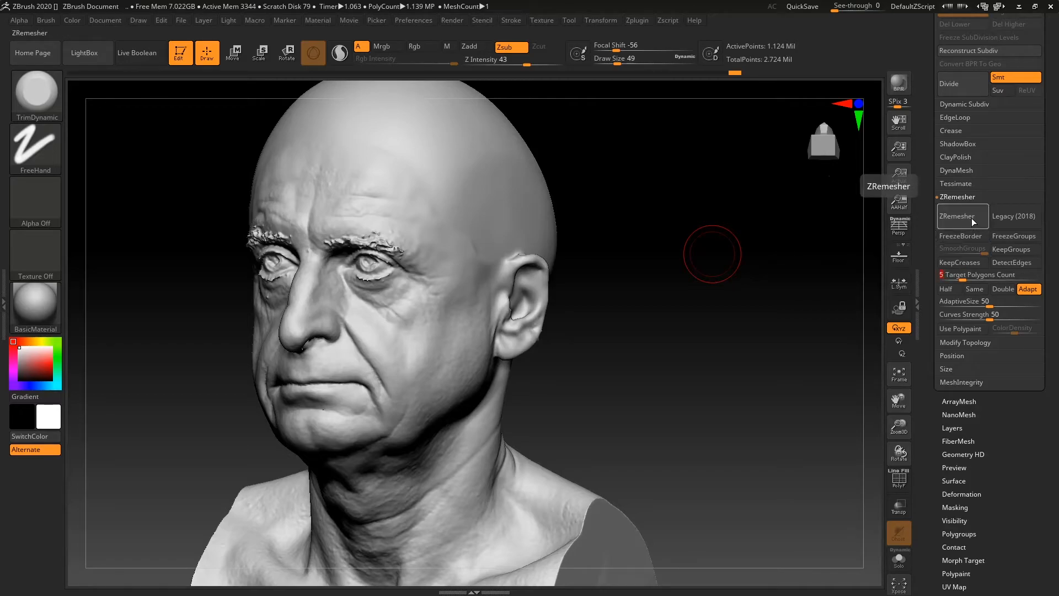
{"action": "left_click", "coordinate": [957, 225]}
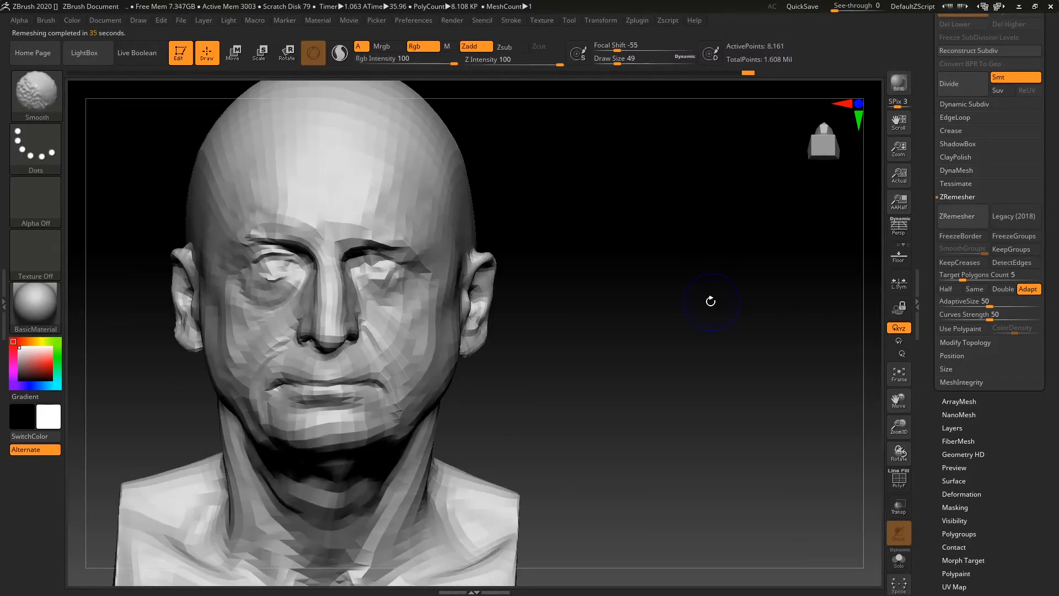
{"action": "mouse_move", "coordinate": [709, 300]}
{"action": "left_mouse_down"}
{"action": "mouse_move", "coordinate": [709, 314]}
{"action": "mouse_move", "coordinate": [730, 308]}
{"action": "mouse_move", "coordinate": [730, 252]}
{"action": "mouse_move", "coordinate": [691, 286]}
{"action": "mouse_move", "coordinate": [676, 281]}
{"action": "mouse_move", "coordinate": [697, 265]}
{"action": "mouse_move", "coordinate": [693, 286]}
{"action": "mouse_move", "coordinate": [700, 256]}
{"action": "mouse_move", "coordinate": [670, 286]}
{"action": "mouse_move", "coordinate": [679, 277]}
{"action": "mouse_move", "coordinate": [631, 285]}
{"action": "mouse_move", "coordinate": [714, 272]}
{"action": "mouse_move", "coordinate": [707, 293]}
{"action": "mouse_move", "coordinate": [719, 236]}
{"action": "mouse_move", "coordinate": [728, 267]}
{"action": "mouse_move", "coordinate": [713, 267]}
{"action": "mouse_move", "coordinate": [733, 264]}
{"action": "left_mouse_up"}
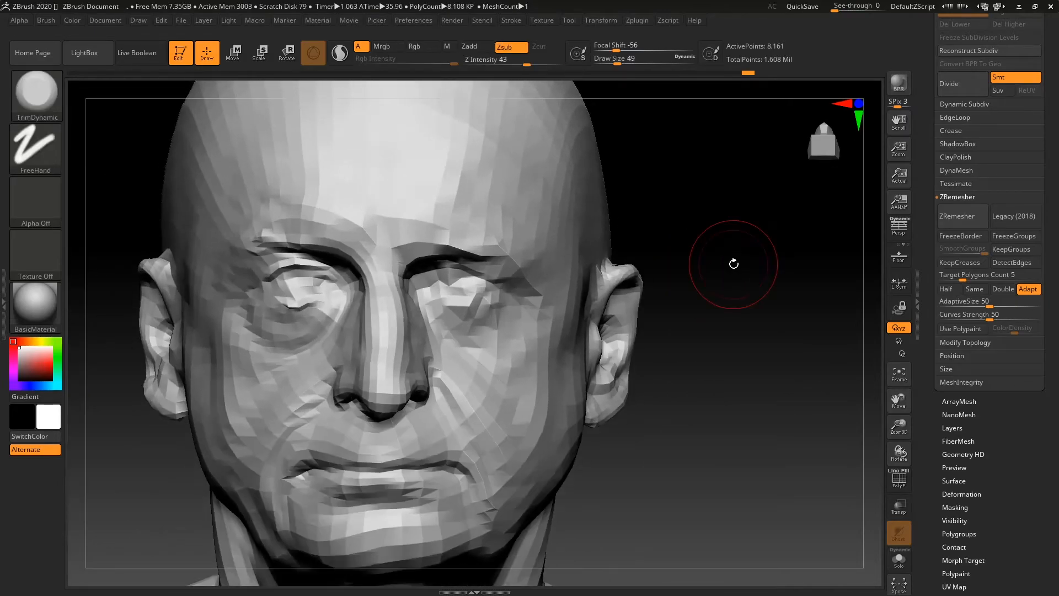
Divide the remeshed head twice to reach subdivision level 3.
{"action": "left_click_drag", "start_coordinate": [931, 136], "coordinate": [929, 228]}
{"action": "mouse_move", "coordinate": [769, 280]}
{"action": "left_mouse_down"}
{"action": "mouse_move", "coordinate": [758, 282]}
{"action": "mouse_move", "coordinate": [804, 274]}
{"action": "mouse_move", "coordinate": [785, 279]}
{"action": "left_mouse_up"}
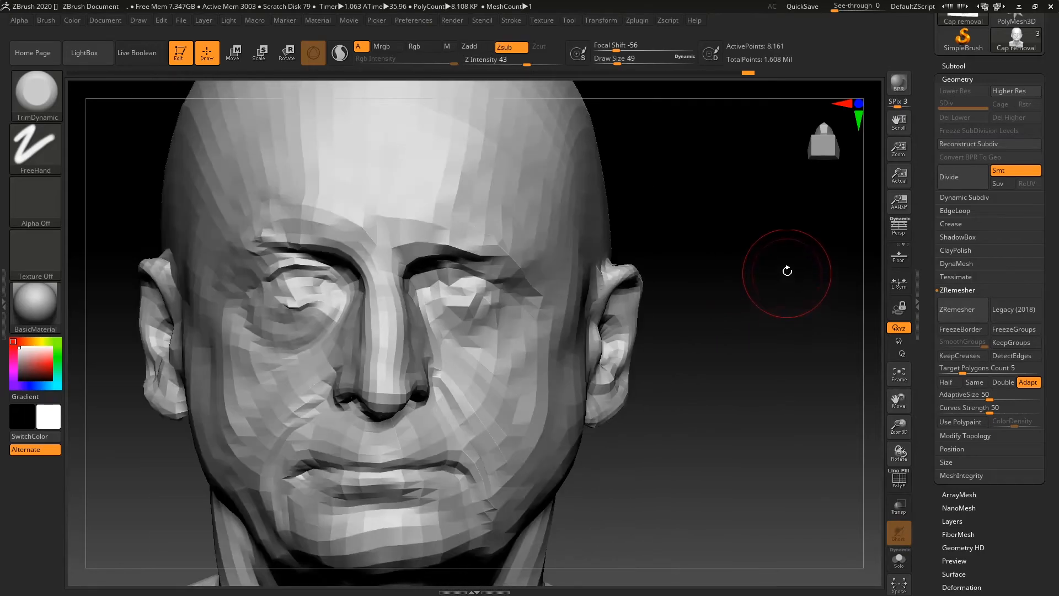
{"action": "left_click", "coordinate": [963, 177]}
{"action": "left_click", "coordinate": [963, 176]}
{"action": "left_click_drag", "start_coordinate": [771, 279], "coordinate": [807, 237], "text": "alt"}
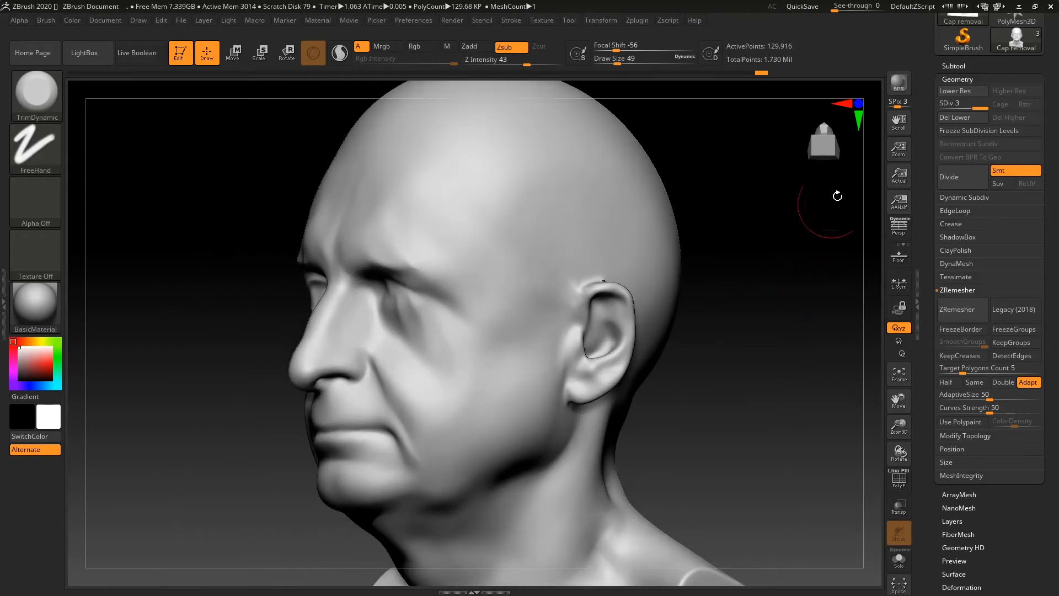
Show the Lineup scan beside Cap removal, open the projection settings and isolate the Cap removal head.
{"action": "left_click", "coordinate": [961, 65]}
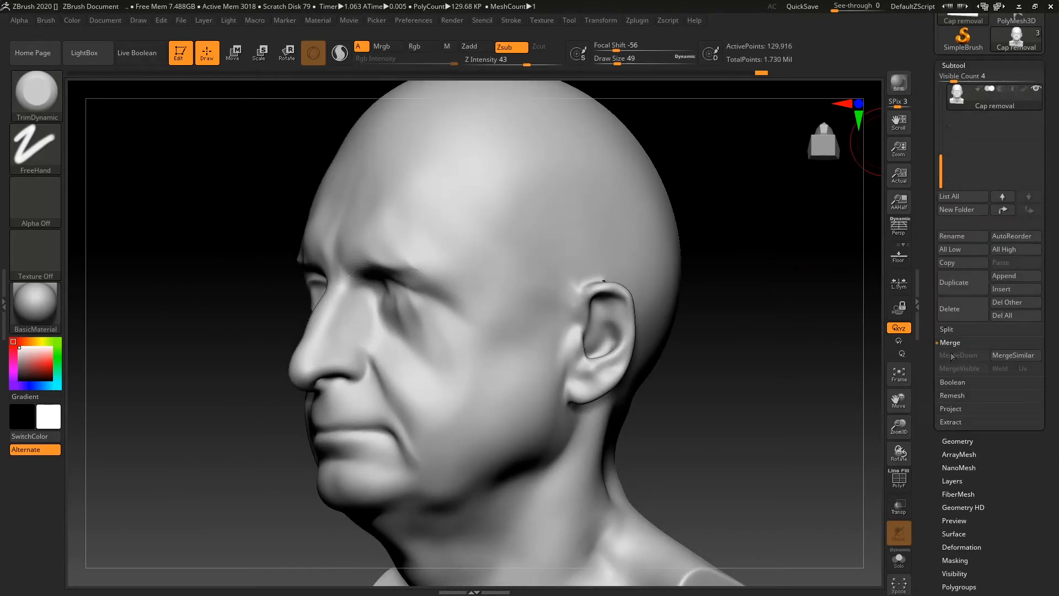
{"action": "left_click_drag", "start_coordinate": [942, 135], "coordinate": [941, 112]}
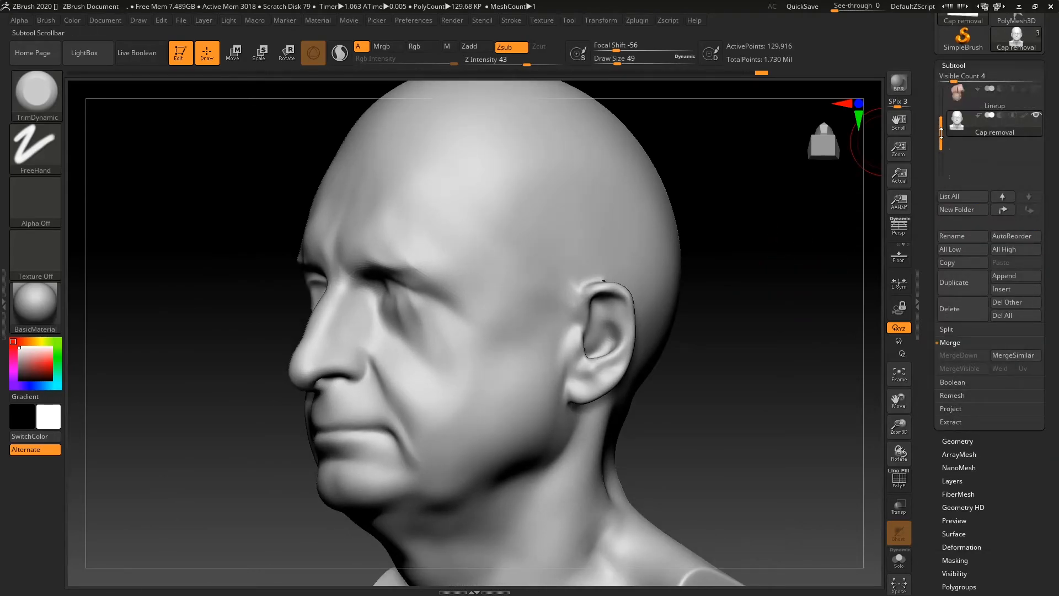
{"action": "left_click", "coordinate": [951, 408]}
{"action": "left_click", "coordinate": [1035, 88]}
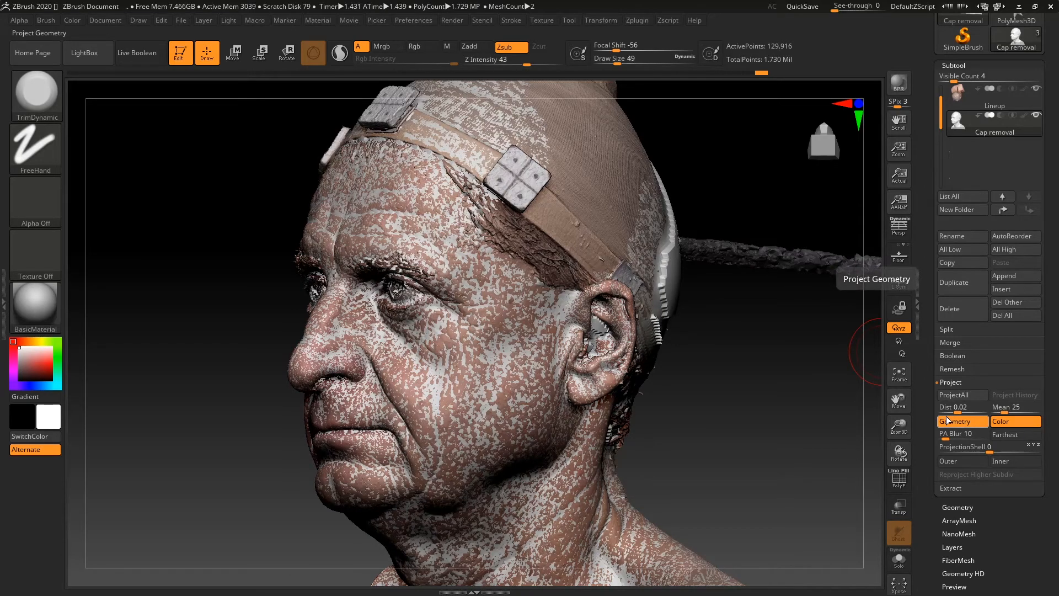
{"action": "left_click", "coordinate": [899, 559]}
{"action": "mouse_move", "coordinate": [758, 364]}
{"action": "left_mouse_down"}
{"action": "mouse_move", "coordinate": [747, 355]}
{"action": "mouse_move", "coordinate": [759, 353]}
{"action": "mouse_move", "coordinate": [735, 350]}
{"action": "mouse_move", "coordinate": [773, 336]}
{"action": "mouse_move", "coordinate": [755, 321]}
{"action": "mouse_move", "coordinate": [783, 338]}
{"action": "mouse_move", "coordinate": [839, 326]}
{"action": "mouse_move", "coordinate": [752, 298]}
{"action": "mouse_move", "coordinate": [783, 310]}
{"action": "mouse_move", "coordinate": [785, 331]}
{"action": "mouse_move", "coordinate": [781, 302]}
{"action": "mouse_move", "coordinate": [789, 347]}
{"action": "mouse_move", "coordinate": [809, 290]}
{"action": "mouse_move", "coordinate": [797, 330]}
{"action": "mouse_move", "coordinate": [693, 289]}
{"action": "mouse_move", "coordinate": [788, 301]}
{"action": "mouse_move", "coordinate": [681, 319]}
{"action": "mouse_move", "coordinate": [839, 291]}
{"action": "mouse_move", "coordinate": [822, 318]}
{"action": "mouse_move", "coordinate": [752, 331]}
{"action": "mouse_move", "coordinate": [812, 383]}
{"action": "mouse_move", "coordinate": [776, 323]}
{"action": "mouse_move", "coordinate": [796, 336]}
{"action": "mouse_move", "coordinate": [684, 362]}
{"action": "mouse_move", "coordinate": [783, 344]}
{"action": "mouse_move", "coordinate": [875, 485]}
{"action": "left_mouse_up"}
Undo the subdivisions and the ZRemesh on the Cap removal head.
{"action": "key", "text": "ctrl+z"}
{"action": "key", "text": "ctrl+z"}
{"action": "key", "text": "ctrl+z"}
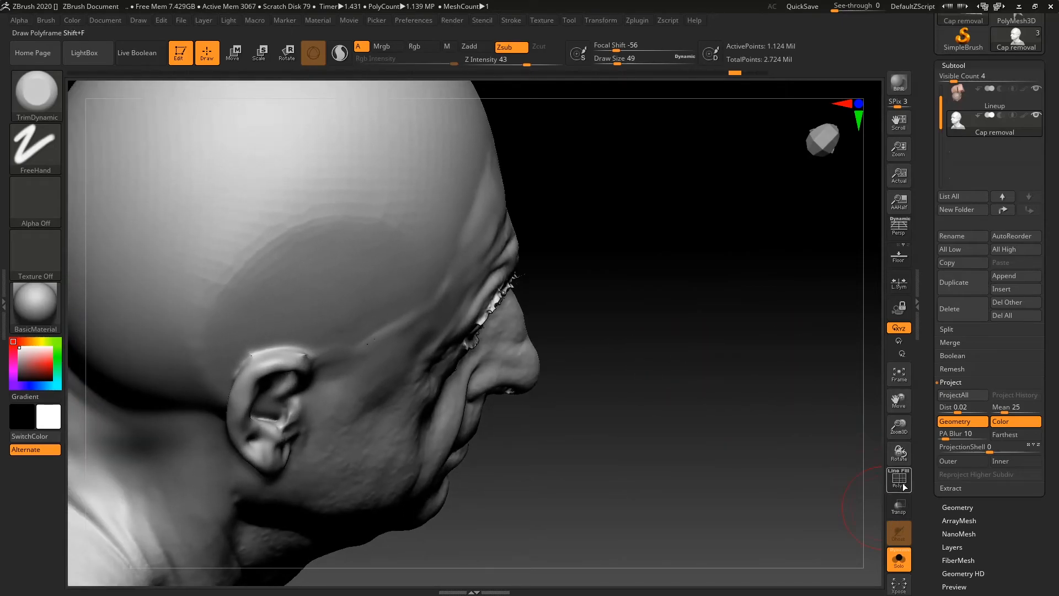
Examine the Cap removal head's topology by briefly displaying its polyframe.
{"action": "left_click", "coordinate": [899, 480]}
{"action": "left_click_drag", "start_coordinate": [712, 323], "coordinate": [102, 422], "text": "alt"}
{"action": "left_click_drag", "start_coordinate": [684, 276], "coordinate": [651, 359], "text": "alt"}
{"action": "left_click", "coordinate": [901, 484]}
{"action": "mouse_move", "coordinate": [800, 412]}
{"action": "left_mouse_down", "text": "alt"}
{"action": "mouse_move", "coordinate": [785, 427]}
{"action": "mouse_move", "coordinate": [794, 428]}
{"action": "mouse_move", "coordinate": [713, 398]}
{"action": "mouse_move", "coordinate": [411, 406]}
{"action": "left_mouse_up", "text": "alt"}
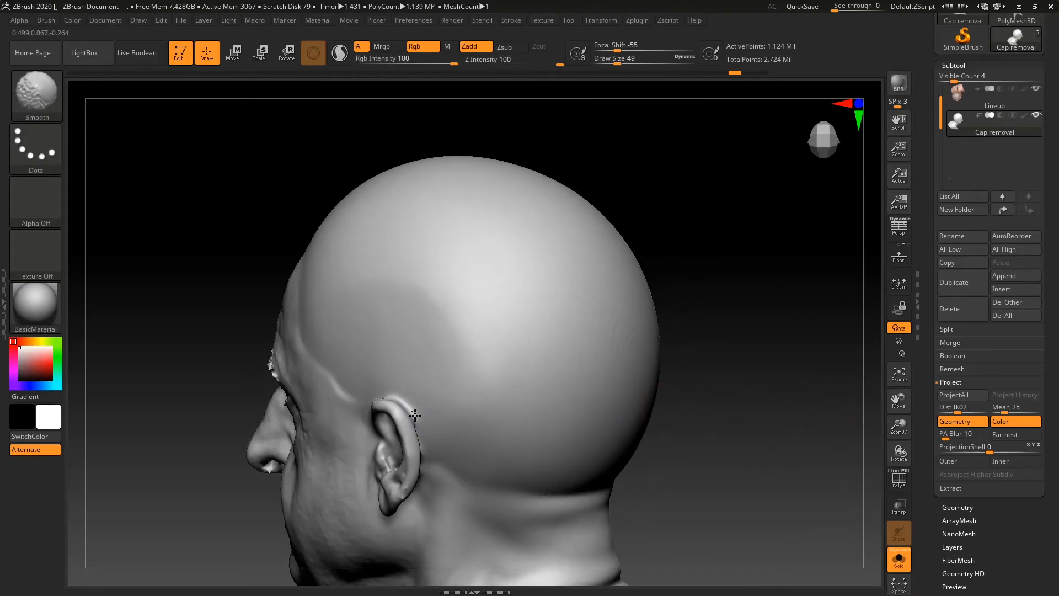
Inflate the small hole behind the upper rim of the ear using the Inflat brush at draw size 13.
{"action": "mouse_move", "coordinate": [781, 374]}
{"action": "left_mouse_down", "text": "alt"}
{"action": "mouse_move", "coordinate": [804, 483]}
{"action": "mouse_move", "coordinate": [779, 530]}
{"action": "left_mouse_up", "text": "alt"}
{"action": "key", "text": "b"}
{"action": "key", "text": "i"}
{"action": "key", "text": "n"}
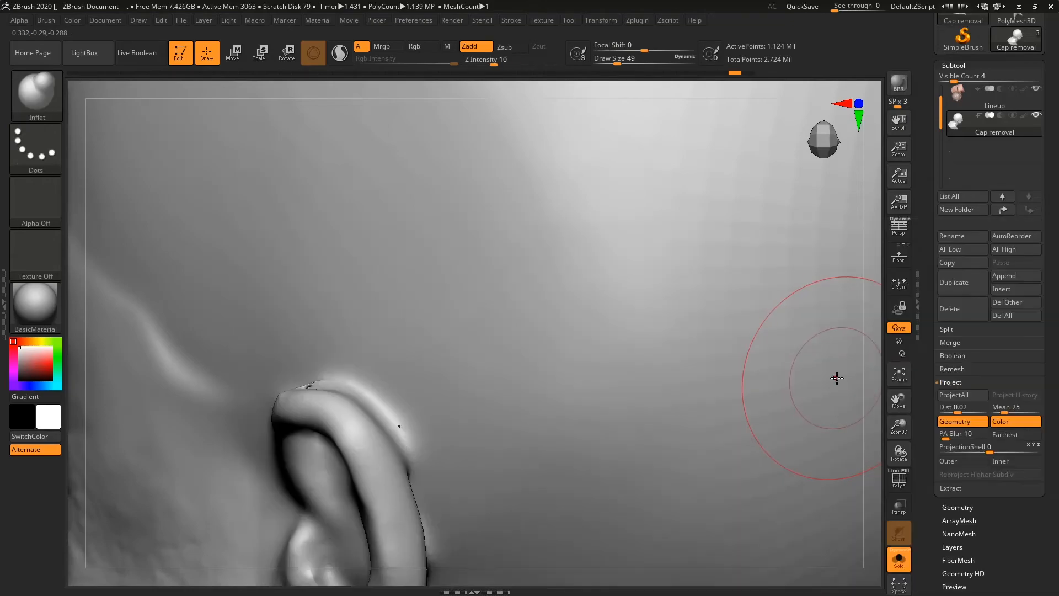
{"action": "key", "text": "space"}
{"action": "left_click_drag", "start_coordinate": [397, 426], "coordinate": [402, 421]}
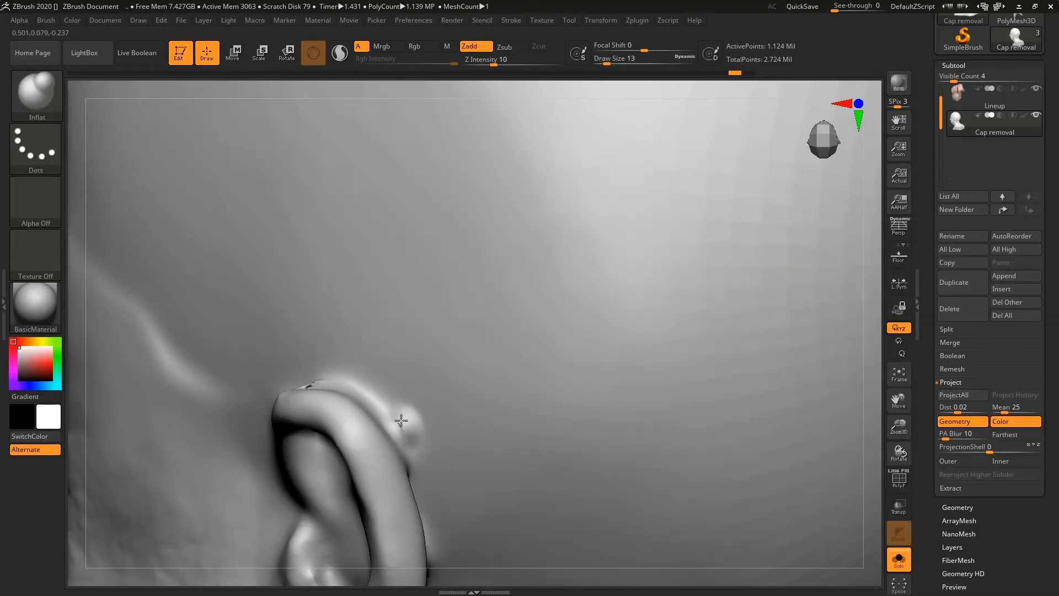
{"action": "key", "text": "ctrl+z"}
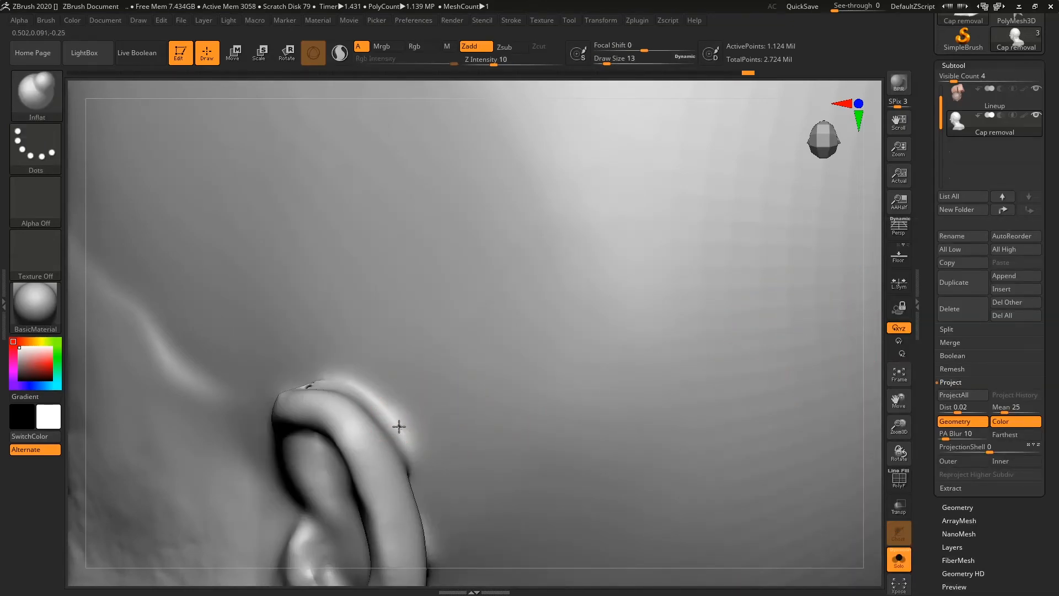
DynaMesh the Cap removal head at a resolution of 800.
{"action": "left_click", "coordinate": [954, 66]}
{"action": "left_click", "coordinate": [957, 79]}
{"action": "left_click", "coordinate": [971, 294]}
{"action": "left_click", "coordinate": [971, 263]}
{"action": "left_click", "coordinate": [968, 301]}
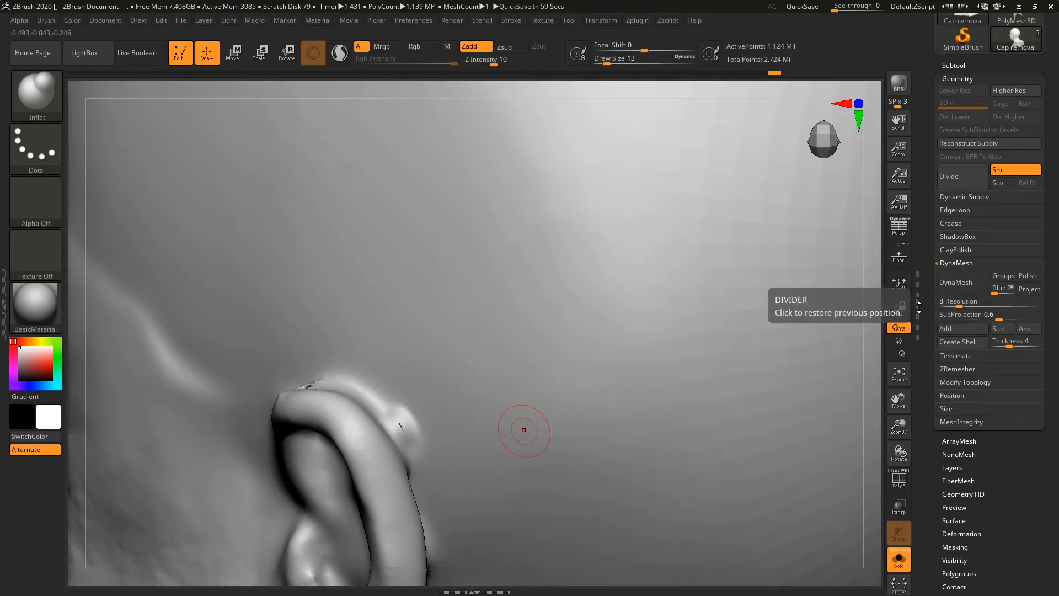
{"action": "key", "text": "Return"}
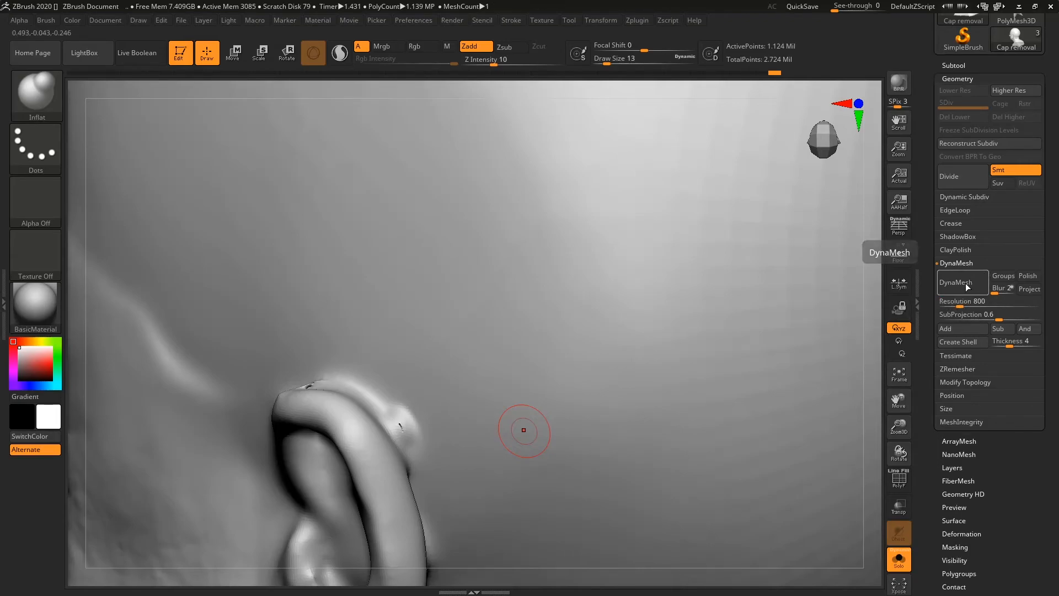
{"action": "left_click", "coordinate": [961, 284]}
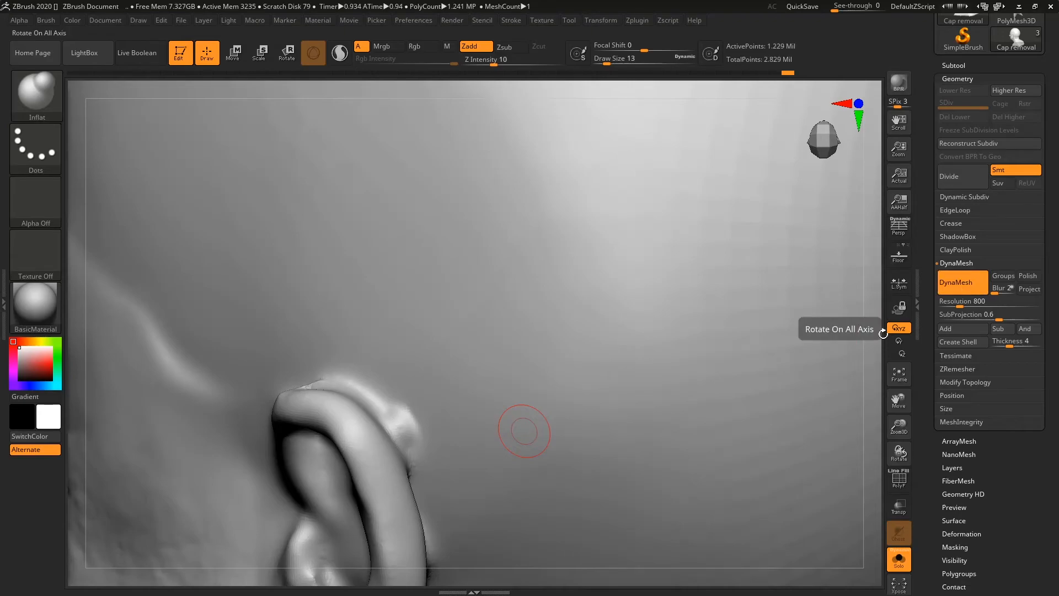
Smooth the rough spots along the top and back of the ear at draw size 13.
{"action": "mouse_move", "coordinate": [875, 336]}
{"action": "left_mouse_down"}
{"action": "mouse_move", "coordinate": [904, 372]}
{"action": "mouse_move", "coordinate": [894, 403]}
{"action": "left_mouse_up"}
{"action": "left_click_drag", "start_coordinate": [301, 380], "coordinate": [315, 390], "text": "shift"}
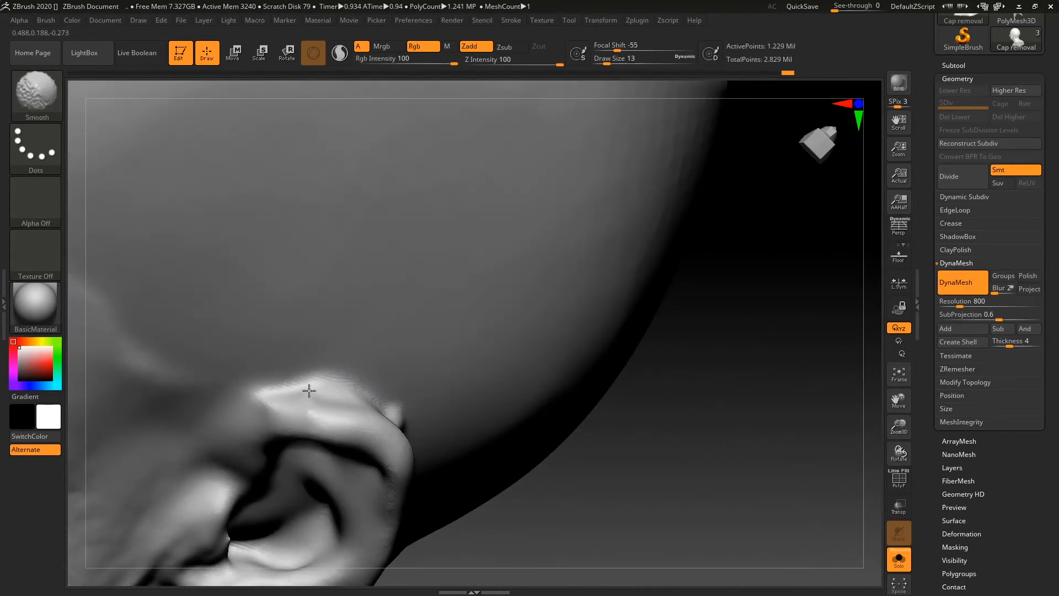
{"action": "left_click_drag", "start_coordinate": [638, 461], "coordinate": [496, 449]}
{"action": "left_click_drag", "start_coordinate": [420, 436], "coordinate": [441, 452], "text": "shift"}
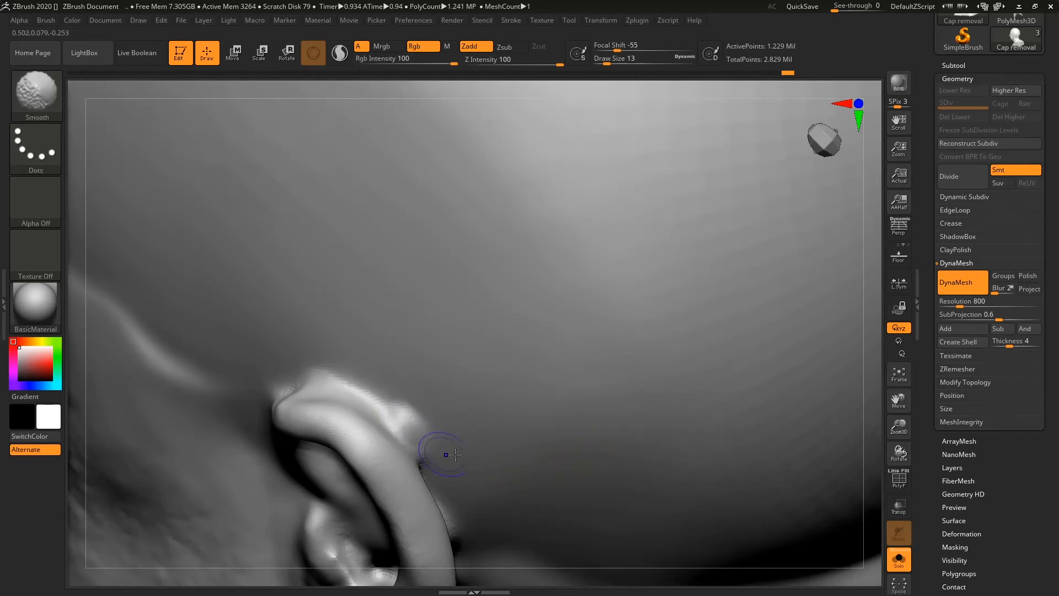
{"action": "mouse_move", "coordinate": [869, 521]}
{"action": "left_mouse_down"}
{"action": "mouse_move", "coordinate": [849, 359]}
{"action": "mouse_move", "coordinate": [769, 390]}
{"action": "mouse_move", "coordinate": [756, 407]}
{"action": "mouse_move", "coordinate": [761, 469]}
{"action": "mouse_move", "coordinate": [826, 383]}
{"action": "mouse_move", "coordinate": [801, 298]}
{"action": "mouse_move", "coordinate": [766, 260]}
{"action": "mouse_move", "coordinate": [751, 329]}
{"action": "mouse_move", "coordinate": [796, 307]}
{"action": "mouse_move", "coordinate": [566, 293]}
{"action": "mouse_move", "coordinate": [697, 317]}
{"action": "mouse_move", "coordinate": [745, 312]}
{"action": "mouse_move", "coordinate": [773, 373]}
{"action": "mouse_move", "coordinate": [786, 339]}
{"action": "left_mouse_up"}
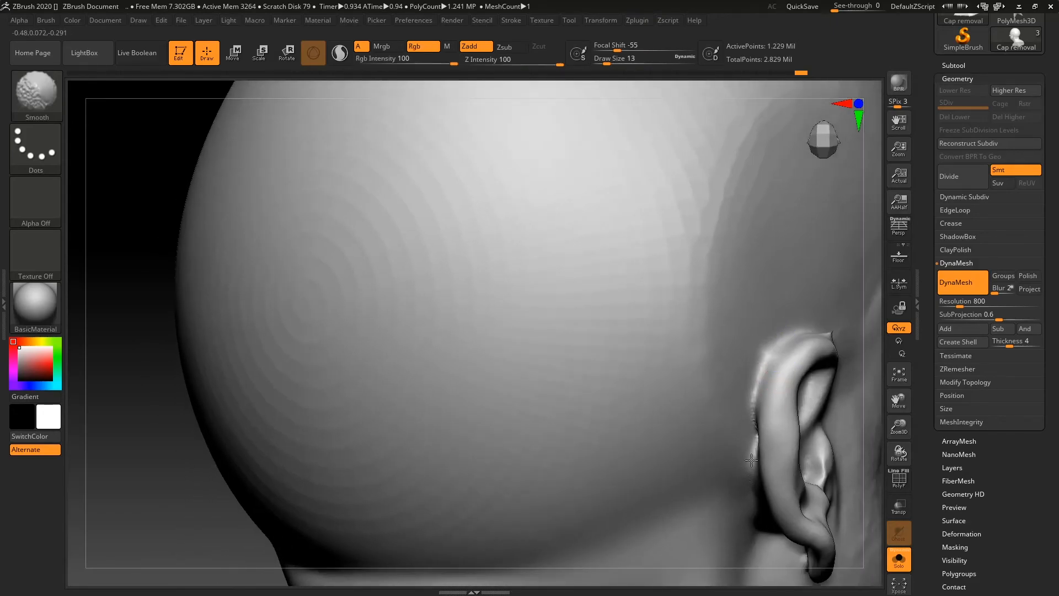
{"action": "left_click_drag", "start_coordinate": [881, 376], "coordinate": [811, 347]}
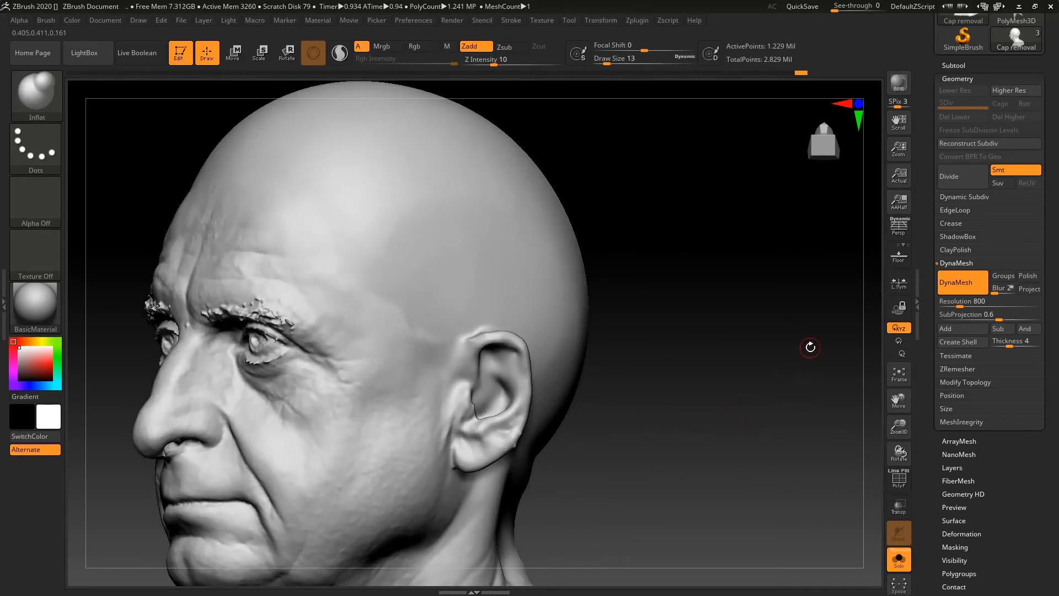
ZRemesh the head with a target polygons count of 10.
{"action": "left_click", "coordinate": [962, 263]}
{"action": "left_click", "coordinate": [966, 289]}
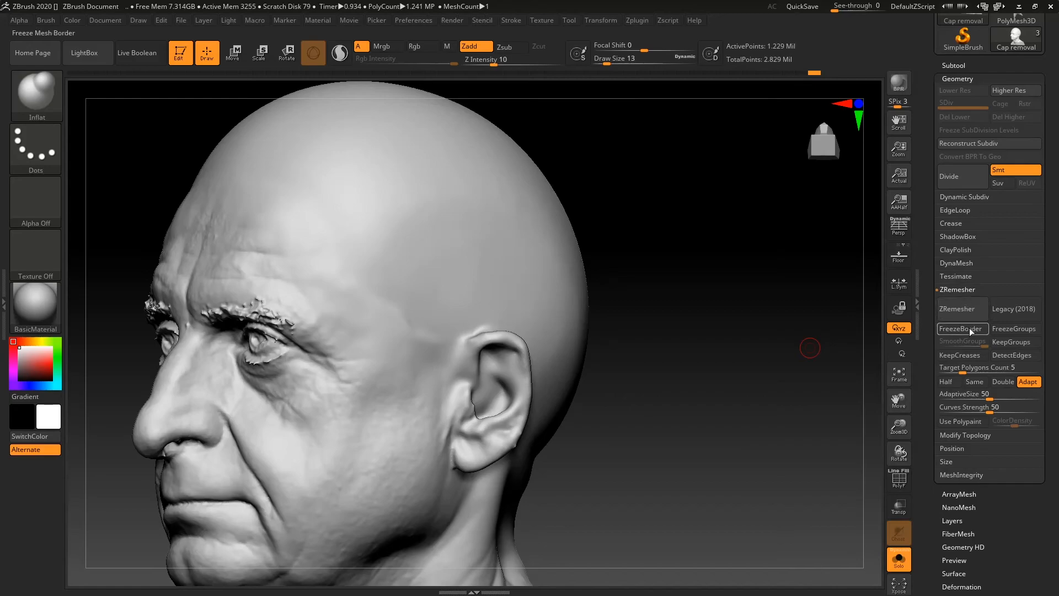
{"action": "left_click", "coordinate": [963, 371]}
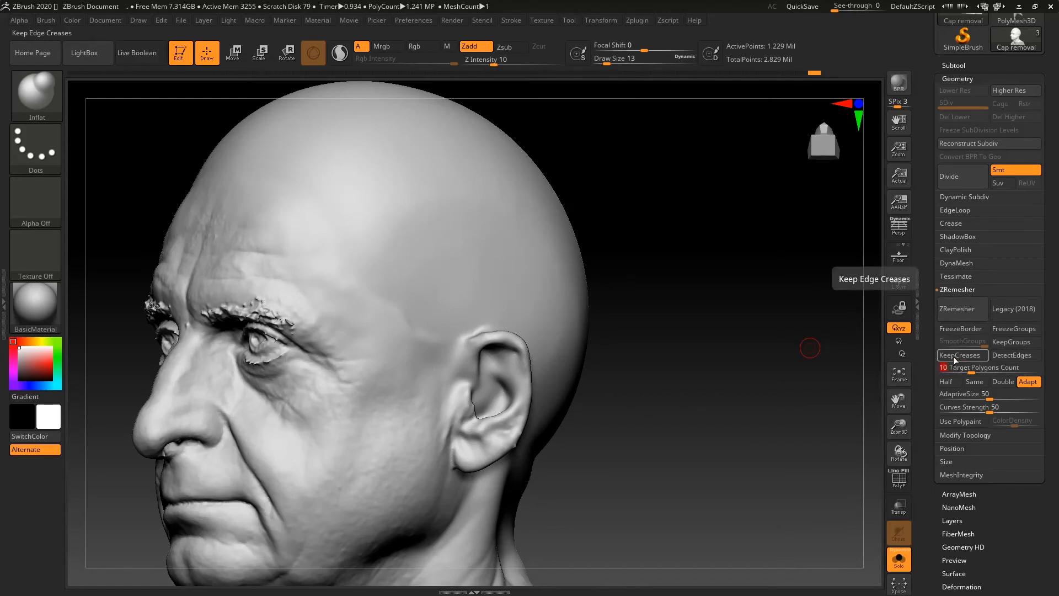
{"action": "left_click", "coordinate": [957, 308]}
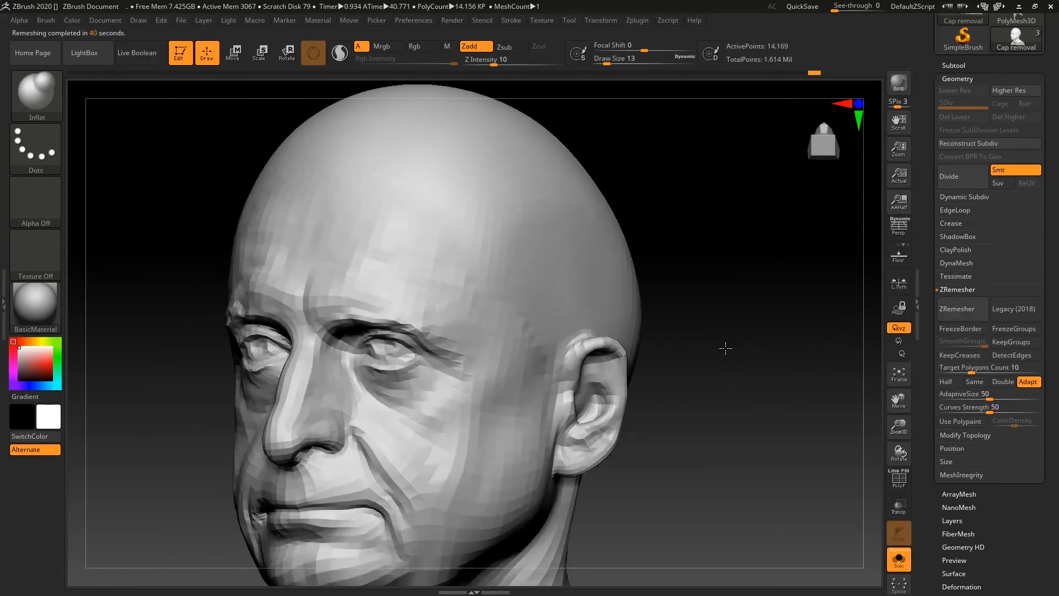
Divide the remeshed head twice and step back down to its lowest subdivision level.
{"action": "mouse_move", "coordinate": [723, 347]}
{"action": "left_mouse_down"}
{"action": "mouse_move", "coordinate": [773, 267]}
{"action": "mouse_move", "coordinate": [745, 305]}
{"action": "mouse_move", "coordinate": [787, 310]}
{"action": "mouse_move", "coordinate": [731, 325]}
{"action": "mouse_move", "coordinate": [659, 416]}
{"action": "mouse_move", "coordinate": [731, 354]}
{"action": "mouse_move", "coordinate": [818, 317]}
{"action": "mouse_move", "coordinate": [795, 313]}
{"action": "mouse_move", "coordinate": [811, 362]}
{"action": "mouse_move", "coordinate": [747, 393]}
{"action": "mouse_move", "coordinate": [728, 349]}
{"action": "mouse_move", "coordinate": [695, 338]}
{"action": "mouse_move", "coordinate": [772, 301]}
{"action": "mouse_move", "coordinate": [814, 296]}
{"action": "mouse_move", "coordinate": [769, 307]}
{"action": "mouse_move", "coordinate": [794, 300]}
{"action": "mouse_move", "coordinate": [833, 326]}
{"action": "left_mouse_up"}
{"action": "left_click", "coordinate": [968, 179]}
{"action": "left_click", "coordinate": [968, 179]}
{"action": "key", "text": "shift+d"}
{"action": "key", "text": "shift+d"}
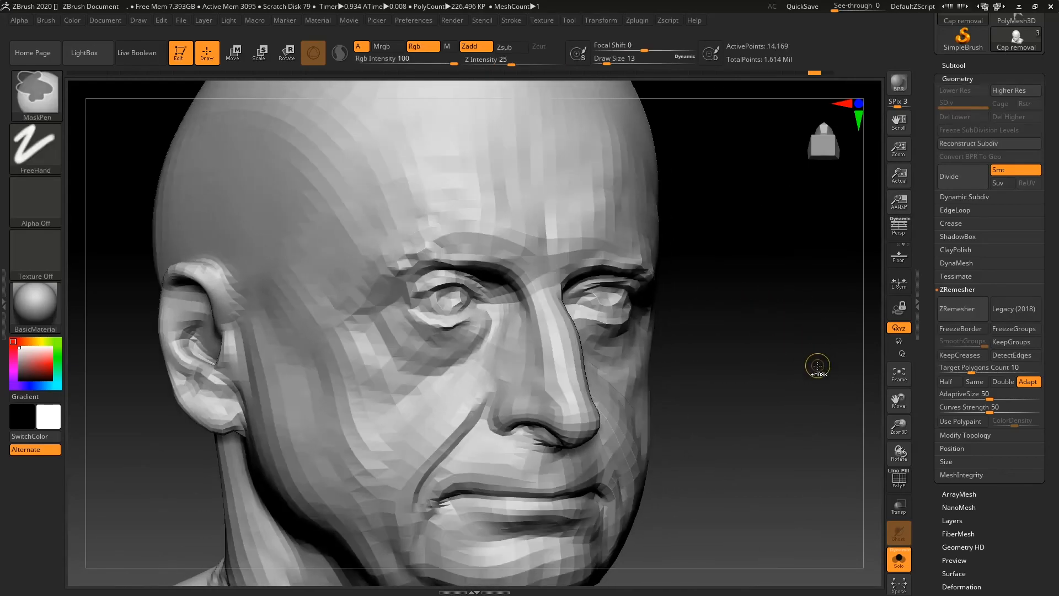
{"action": "left_click_drag", "start_coordinate": [780, 348], "coordinate": [778, 331], "text": "shift"}
Project the Lineup scan onto the Cap removal head at the lowest subdivision level with ProjectAll.
{"action": "left_click", "coordinate": [953, 66]}
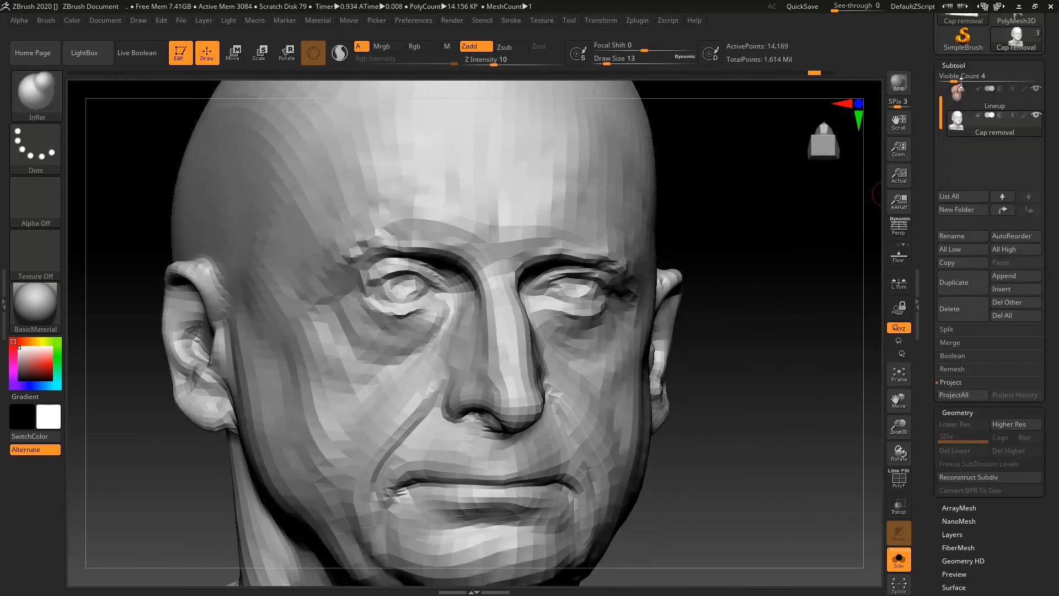
{"action": "left_click_drag", "start_coordinate": [942, 114], "coordinate": [944, 88]}
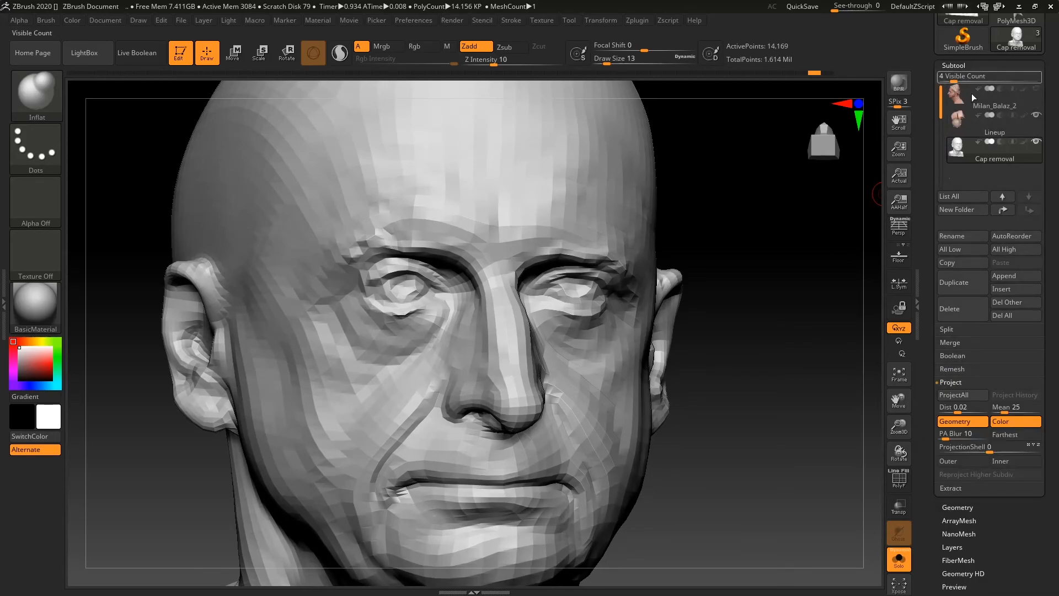
{"action": "left_click", "coordinate": [960, 395]}
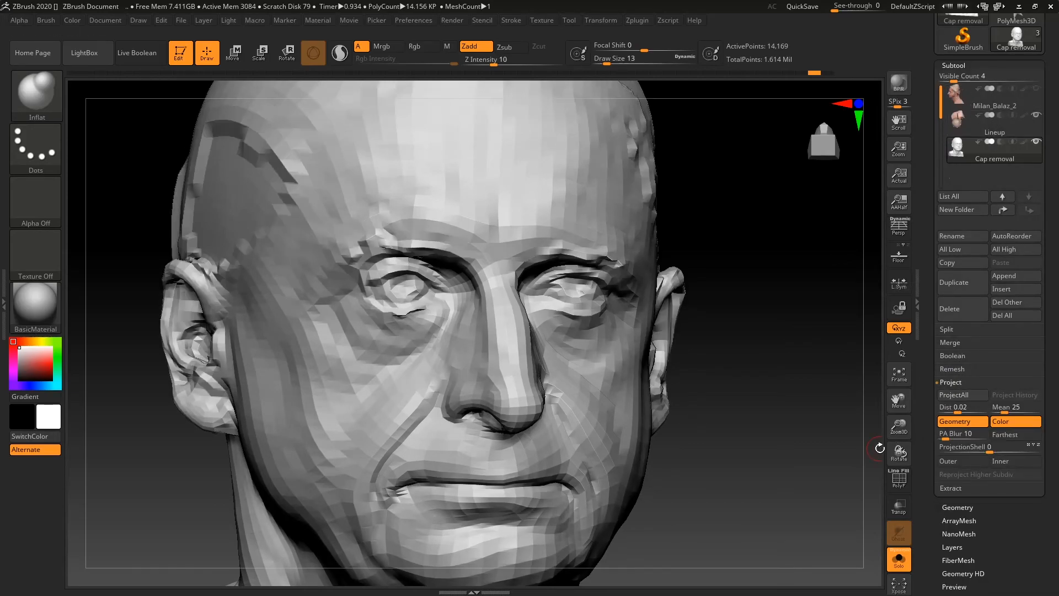
{"action": "left_click_drag", "start_coordinate": [781, 339], "coordinate": [740, 331]}
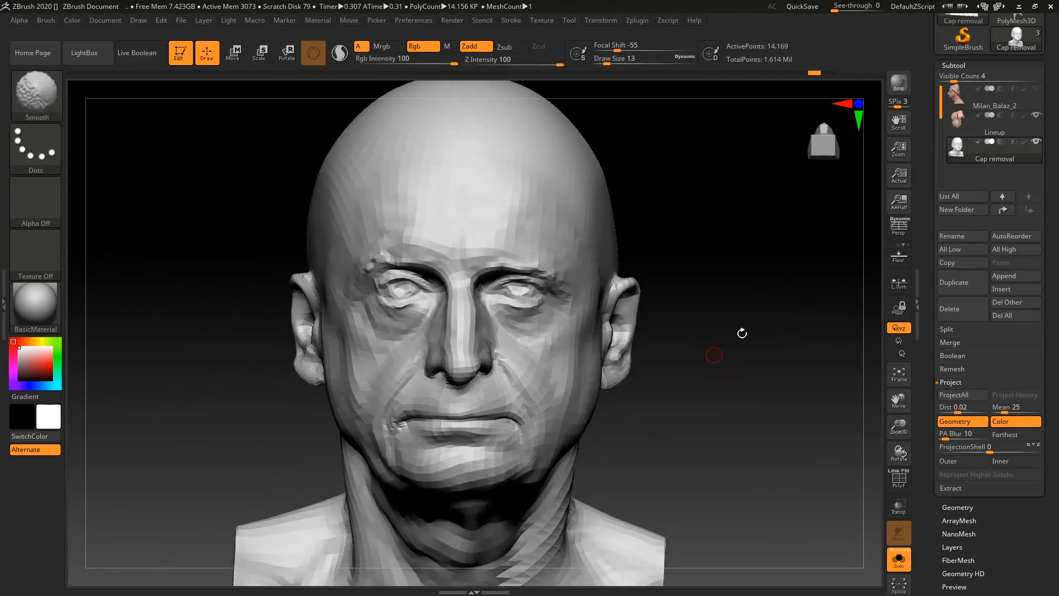
Raise the Cap removal head back to subdivision level 3.
{"action": "left_click", "coordinate": [959, 66]}
{"action": "left_click", "coordinate": [959, 77]}
{"action": "left_click", "coordinate": [949, 177]}
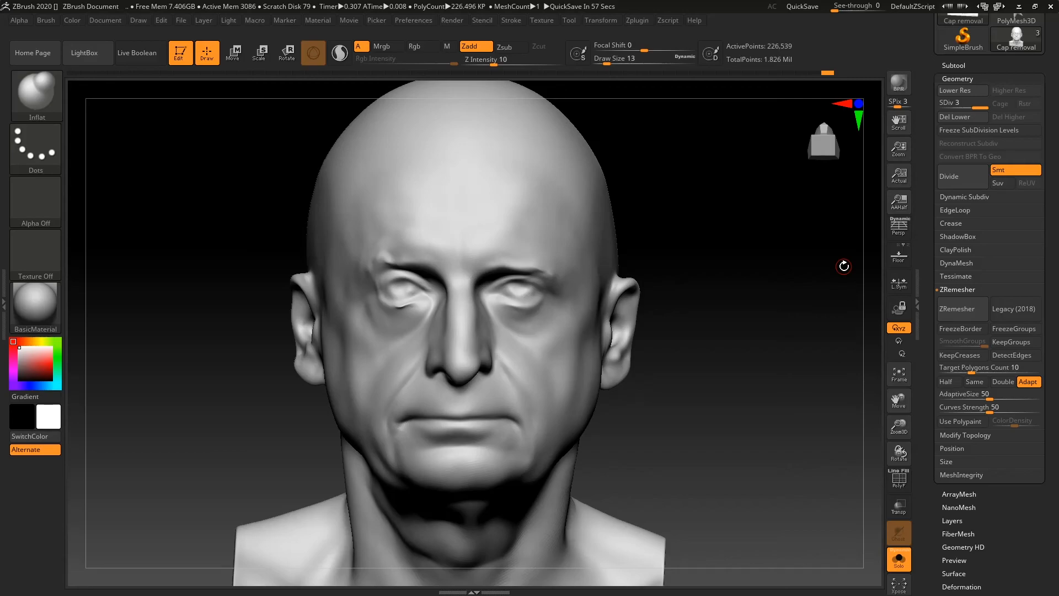
{"action": "left_click_drag", "start_coordinate": [759, 294], "coordinate": [749, 323]}
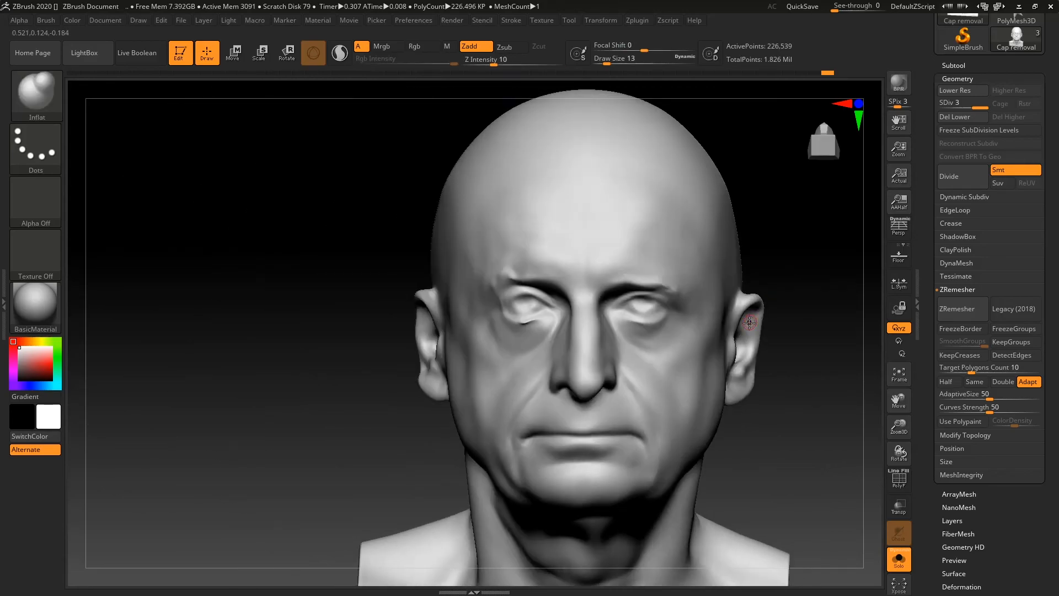